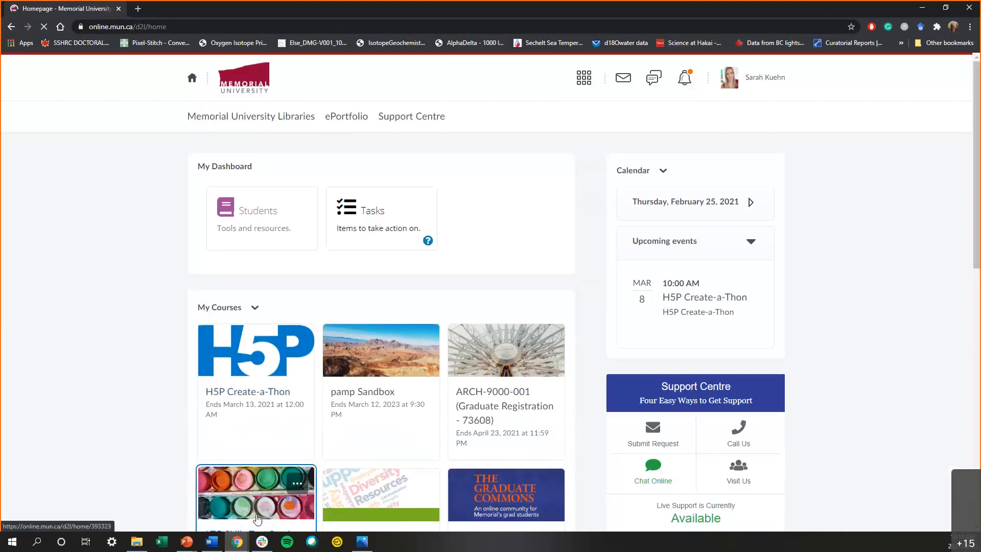
Open the LTC Skills Test course, go to its Rubrics list and create a new rubric
{"action": "left_click", "coordinate": [256, 495]}
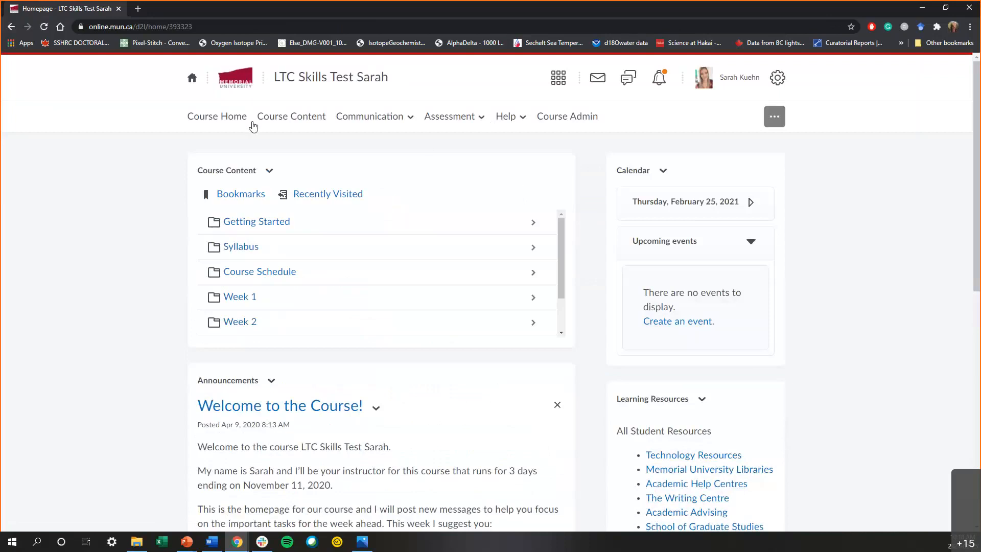
{"action": "left_click", "coordinate": [461, 117]}
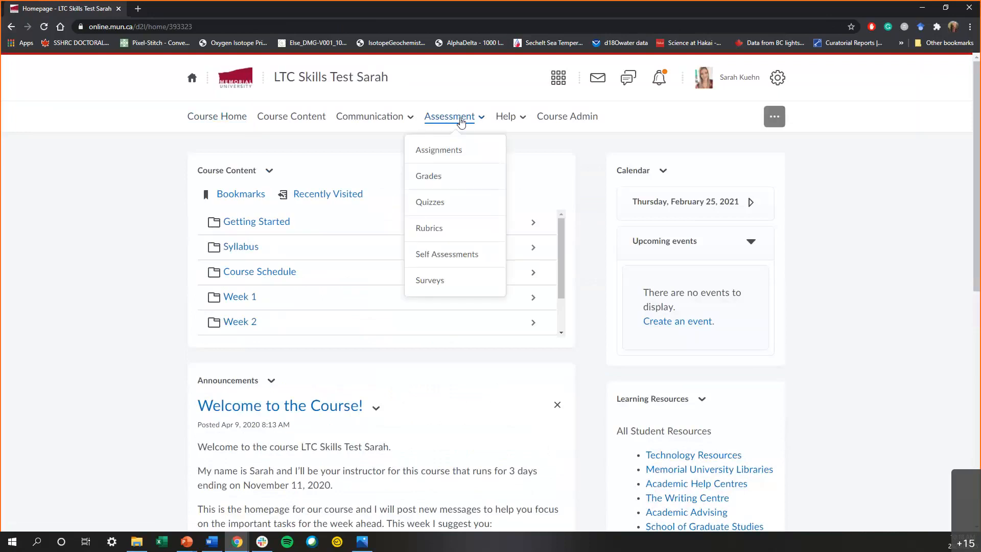
{"action": "left_click", "coordinate": [431, 228]}
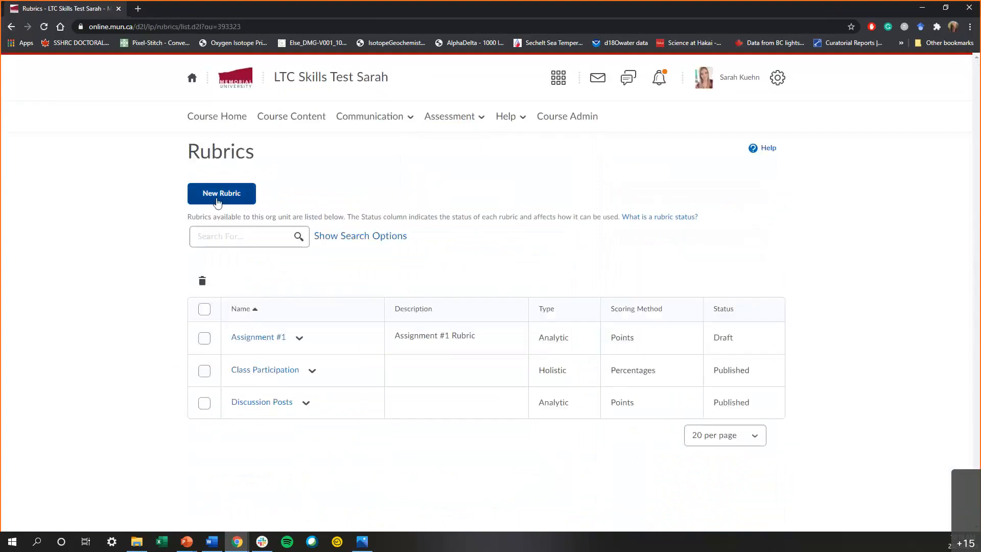
{"action": "left_click", "coordinate": [234, 203]}
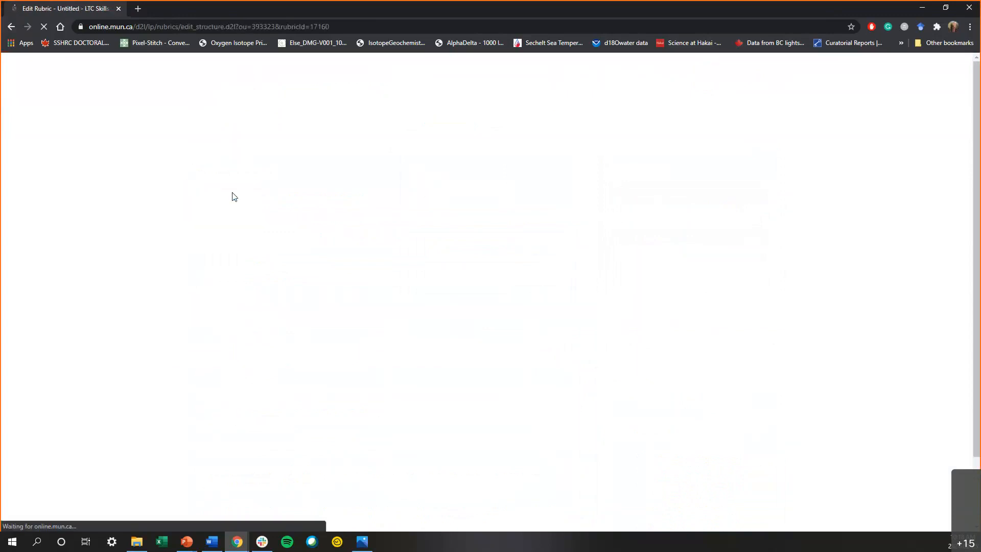
Name the new rubric "Discussion Posts"
{"action": "left_click", "coordinate": [240, 214]}
{"action": "left_click_drag", "start_coordinate": [254, 219], "coordinate": [155, 229]}
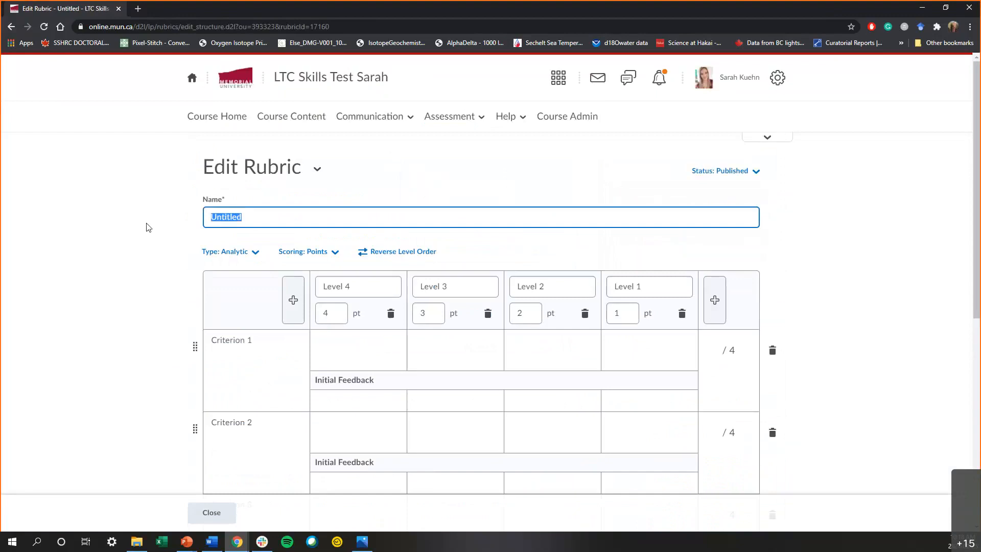
{"action": "type", "text": "Discussion Posts"}
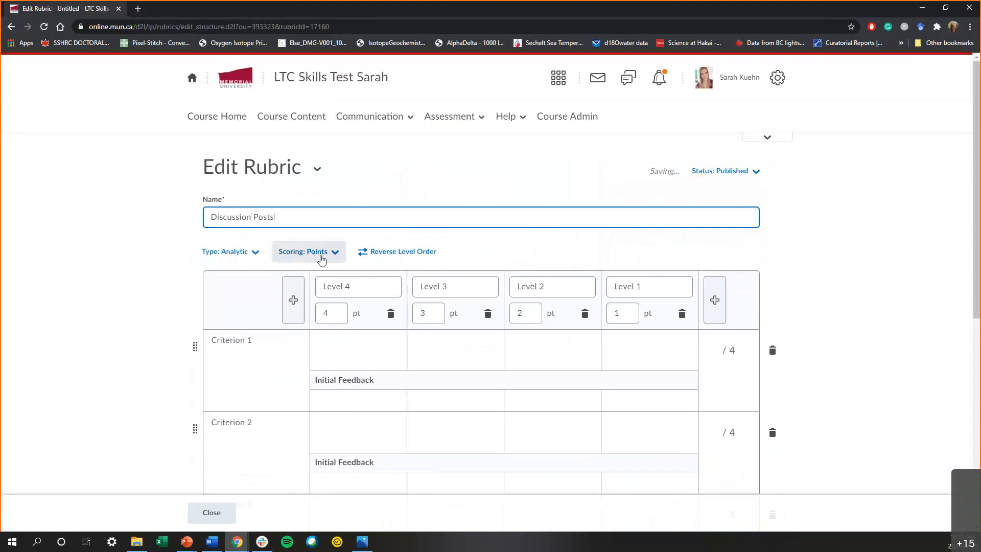
Look through the options available for the rubric's type, scoring method and status
{"action": "left_click", "coordinate": [233, 256]}
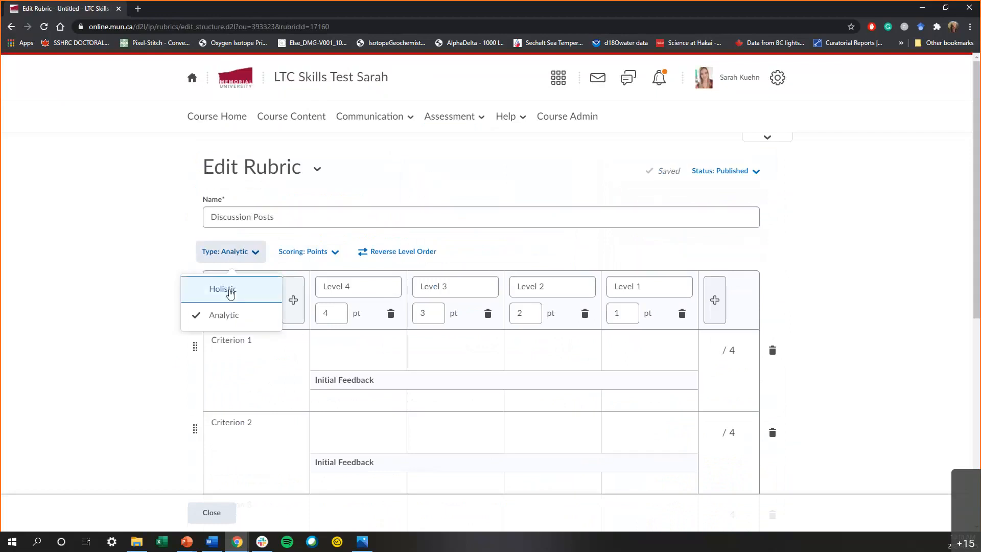
{"action": "left_click", "coordinate": [152, 255]}
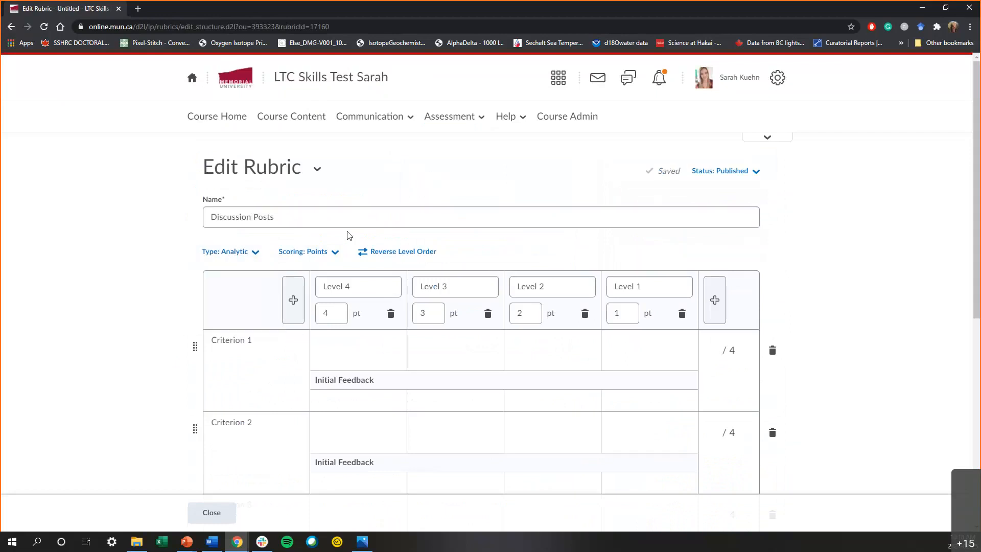
{"action": "left_click", "coordinate": [336, 254]}
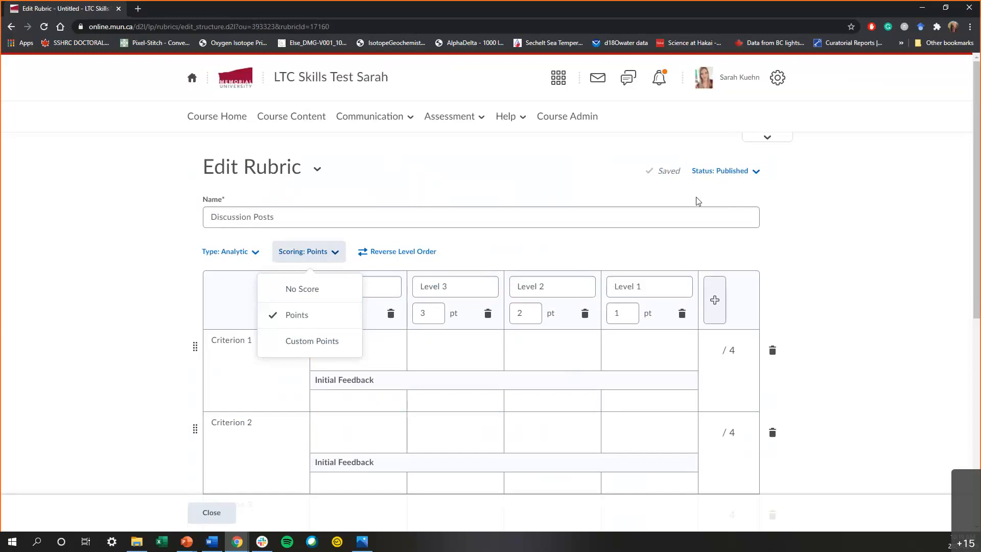
{"action": "left_click", "coordinate": [756, 175]}
{"action": "left_click", "coordinate": [753, 174]}
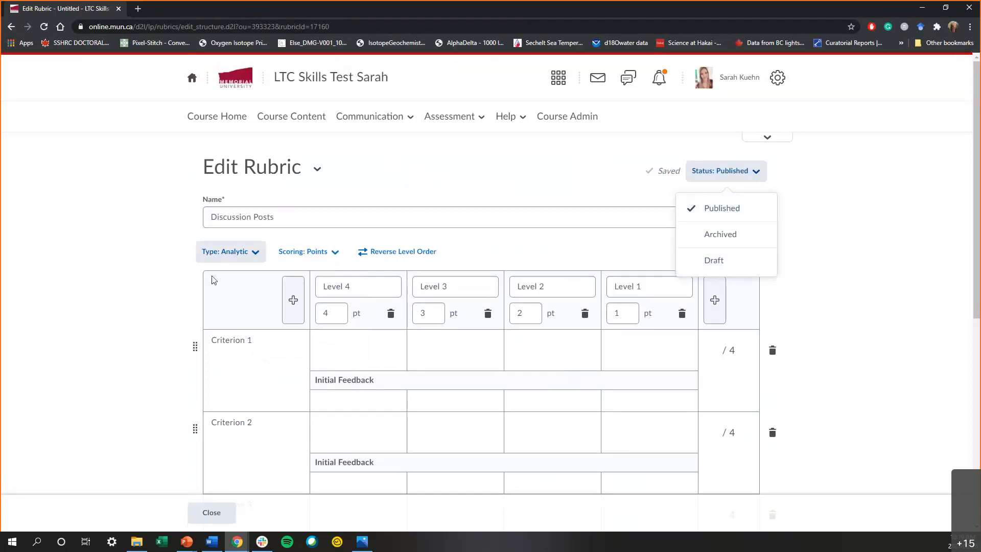
Rename the first criterion of the rubric as "Mechanics & Citation"
{"action": "scroll", "coordinate": [166, 276], "scroll_direction": "down", "scroll_amount": 2}
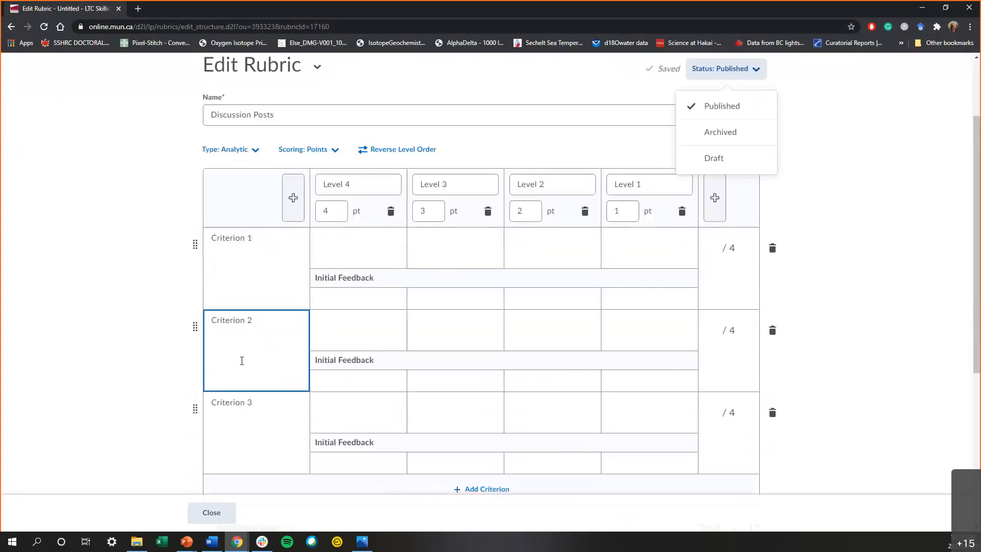
{"action": "left_click", "coordinate": [264, 240]}
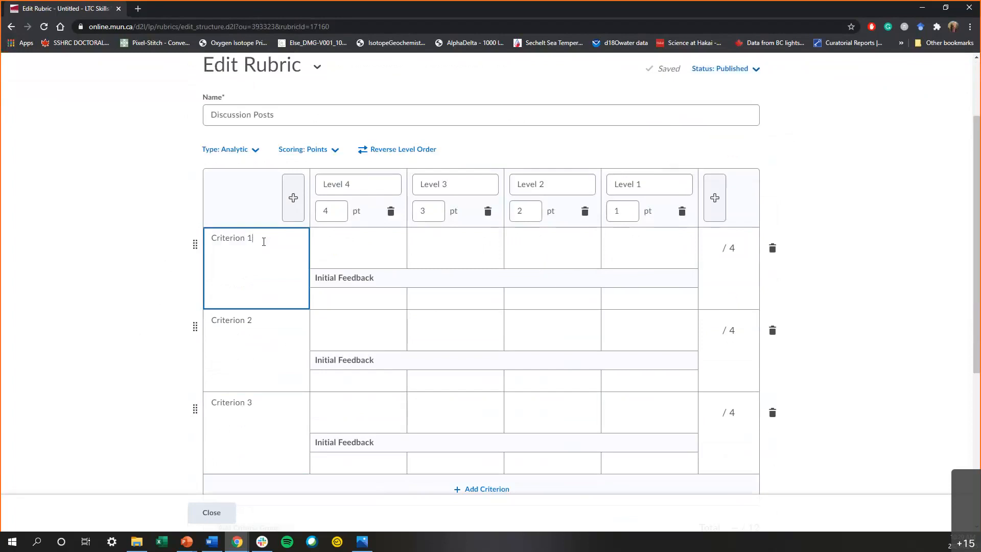
{"action": "triple_click", "coordinate": [229, 238]}
{"action": "type", "text": "Mechani"}
{"action": "type", "text": "scs"}
{"action": "type", "text": " & "}
{"action": "type", "text": "Citation"}
Add another achievement level to the rubric after Level 1
{"action": "left_click", "coordinate": [363, 185]}
{"action": "triple_click", "coordinate": [368, 182]}
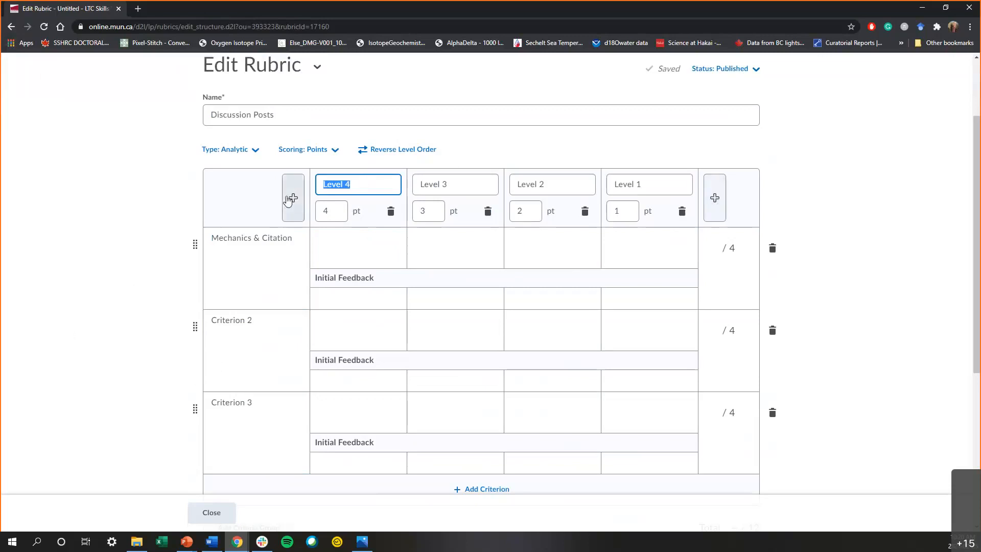
{"action": "left_click", "coordinate": [714, 194]}
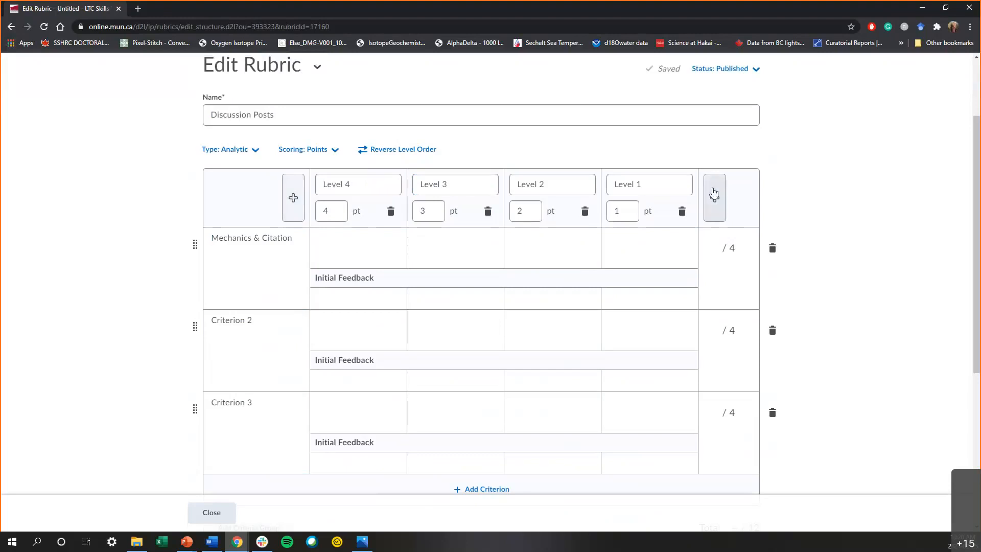
{"action": "left_click", "coordinate": [335, 193]}
{"action": "left_click", "coordinate": [659, 211]}
{"action": "left_click", "coordinate": [335, 274]}
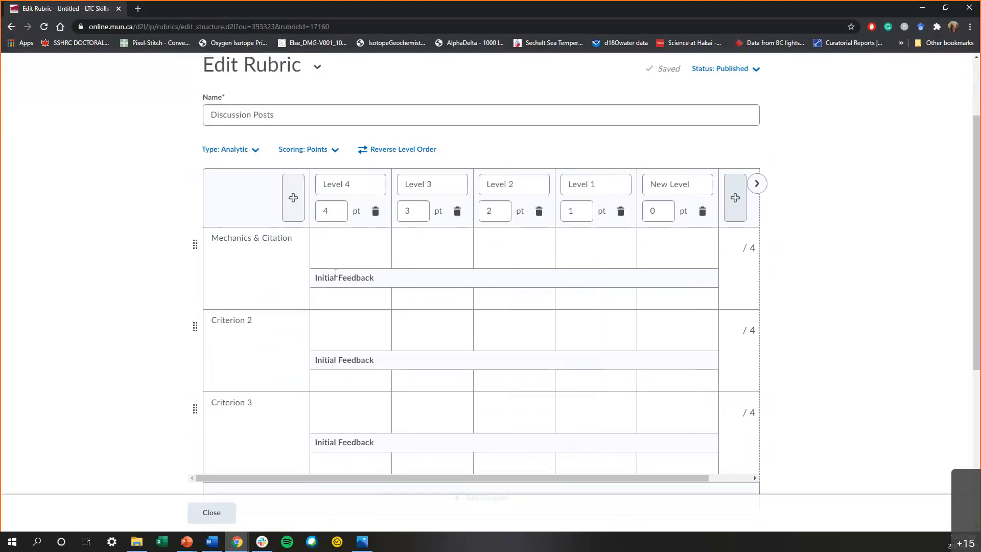
Add a new criterion below Criterion 3
{"action": "scroll", "coordinate": [136, 318], "scroll_direction": "down", "scroll_amount": 2}
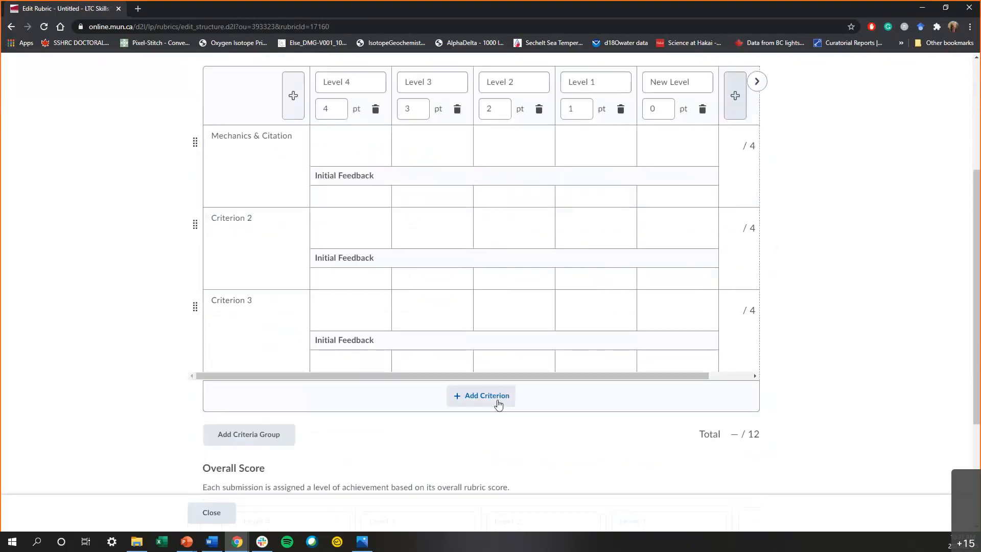
{"action": "left_click", "coordinate": [470, 397]}
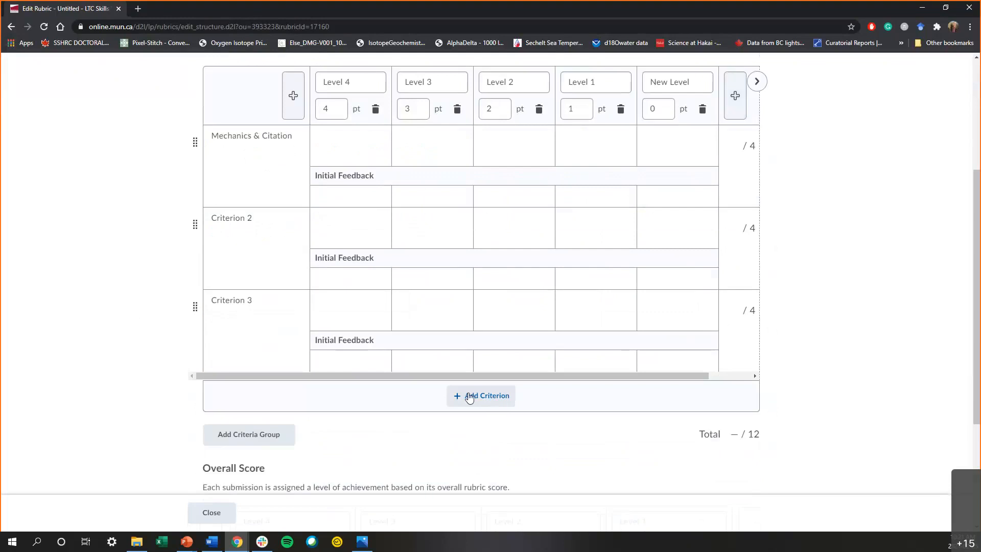
Review the levels' point values and the score totals of the criteria and the rubric
{"action": "scroll", "coordinate": [452, 340], "scroll_direction": "up", "scroll_amount": 7}
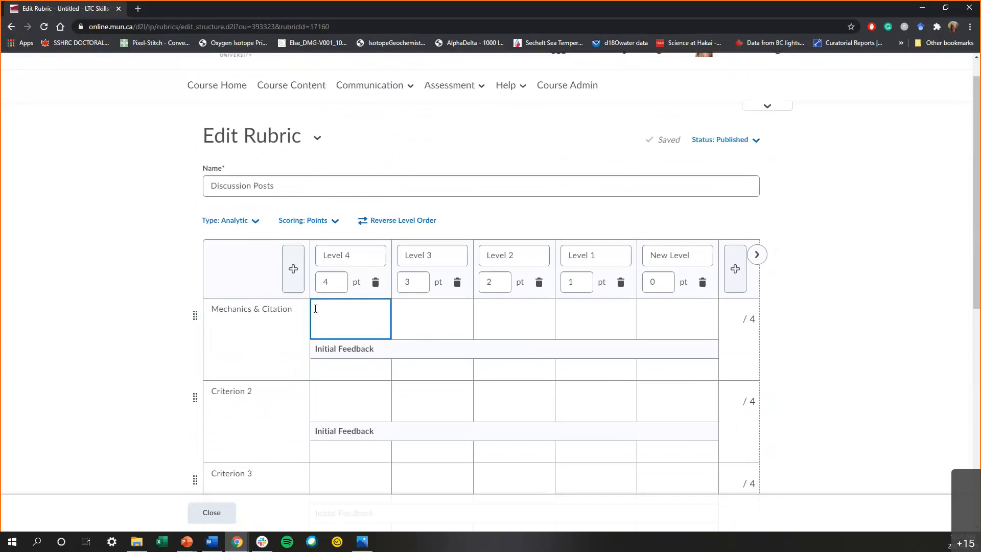
{"action": "left_click", "coordinate": [354, 310]}
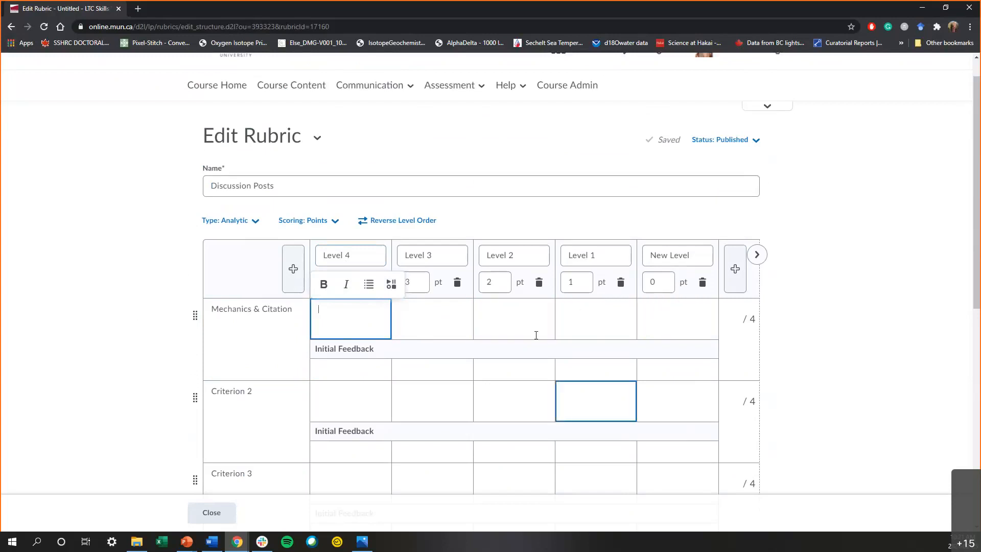
{"action": "left_click", "coordinate": [492, 282]}
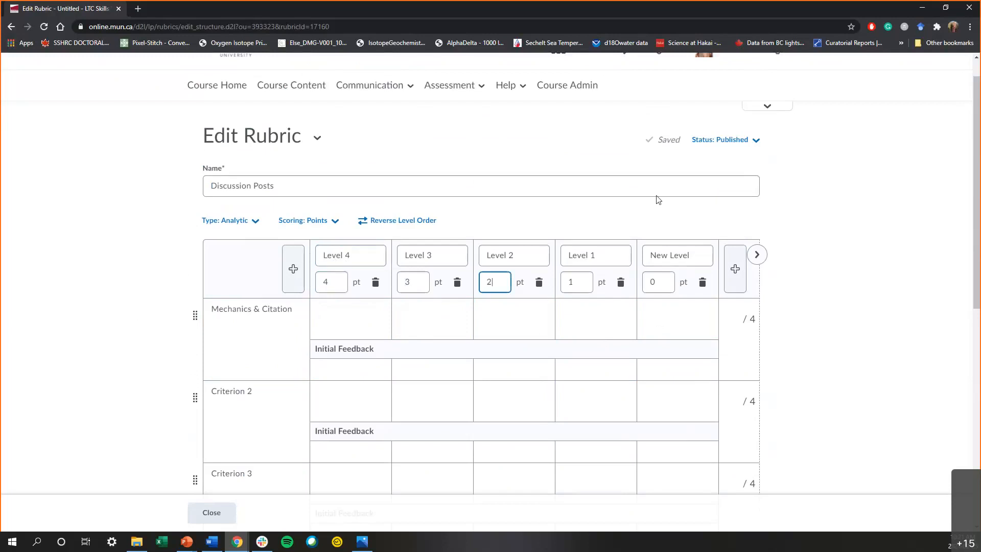
{"action": "scroll", "coordinate": [797, 327], "scroll_direction": "down", "scroll_amount": 2}
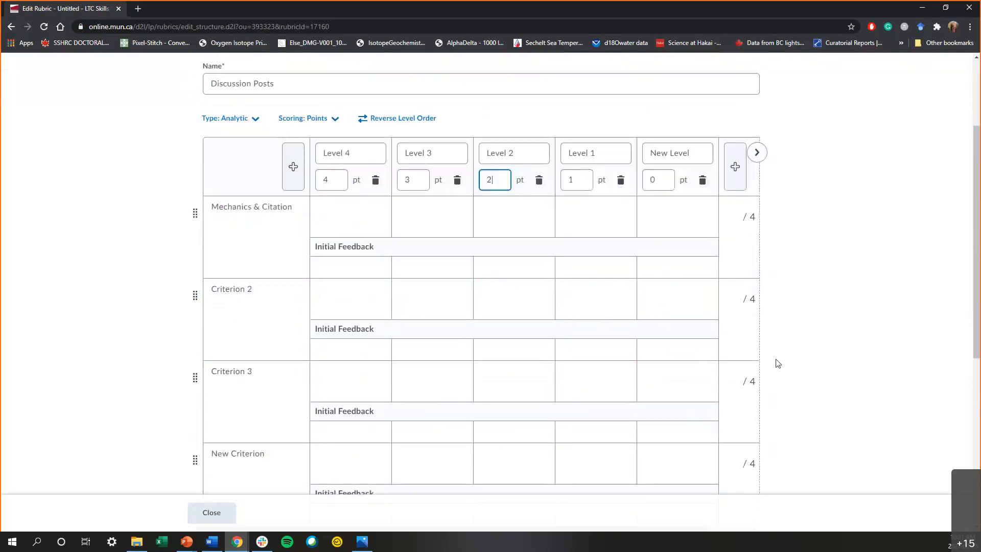
{"action": "scroll", "coordinate": [771, 368], "scroll_direction": "down", "scroll_amount": 2}
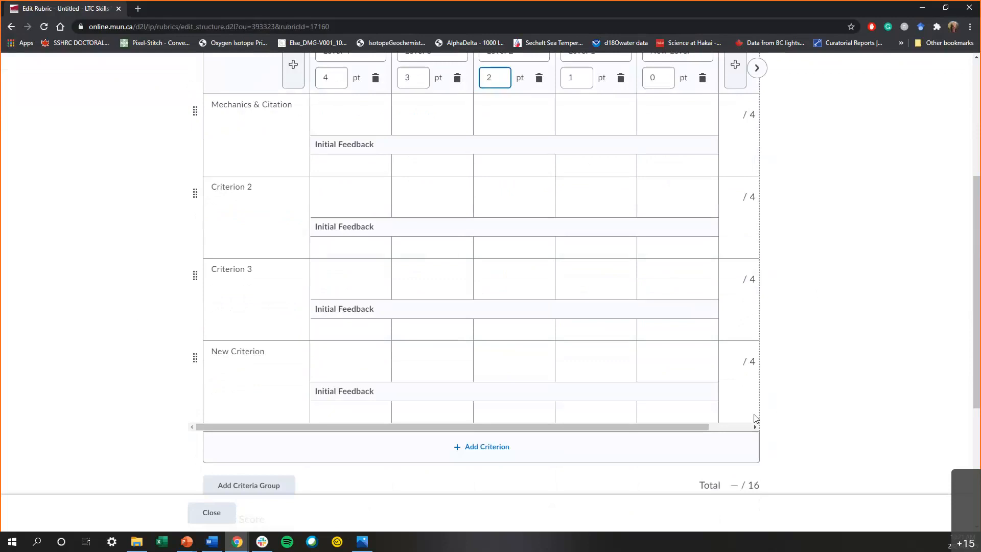
Set the point value of Level 4 to 10
{"action": "scroll", "coordinate": [754, 418], "scroll_direction": "up", "scroll_amount": 4}
{"action": "left_click", "coordinate": [343, 285]}
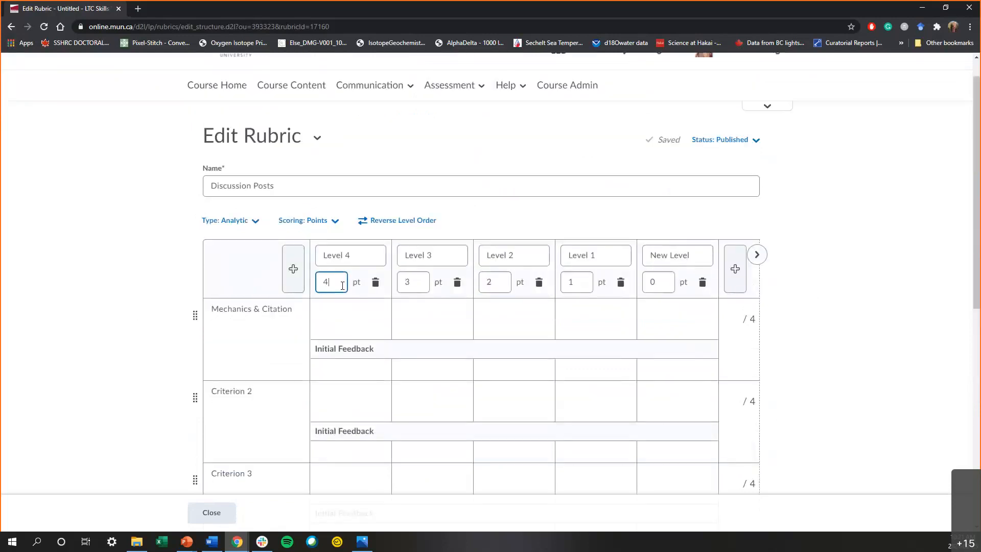
{"action": "key", "text": "BackSpace"}
{"action": "type", "text": "10"}
{"action": "key", "text": "Tab"}
{"action": "key", "text": "Tab"}
Set the point values of Level 3 to 8 and Level 2 to 6
{"action": "left_click", "coordinate": [414, 279]}
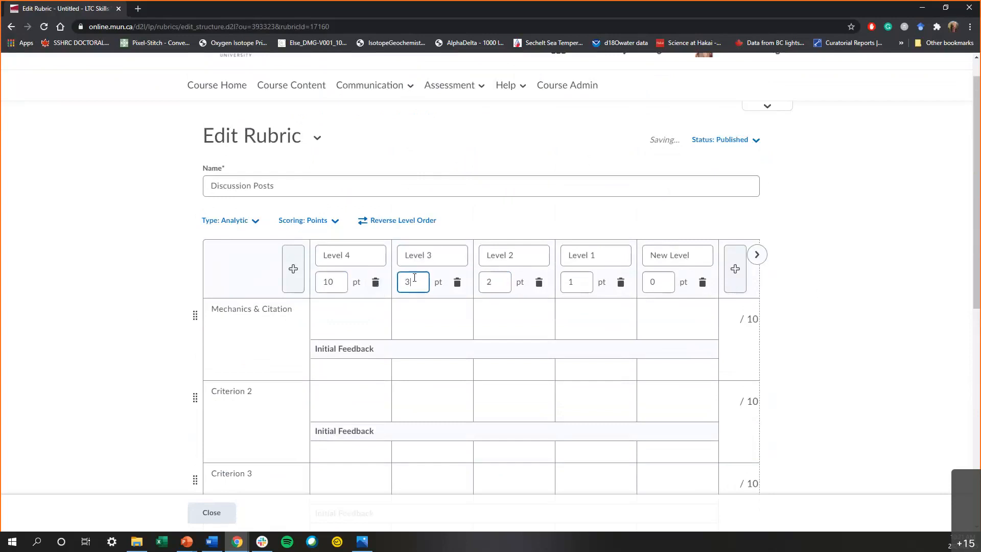
{"action": "type", "text": "6"}
{"action": "key", "text": "BackSpace"}
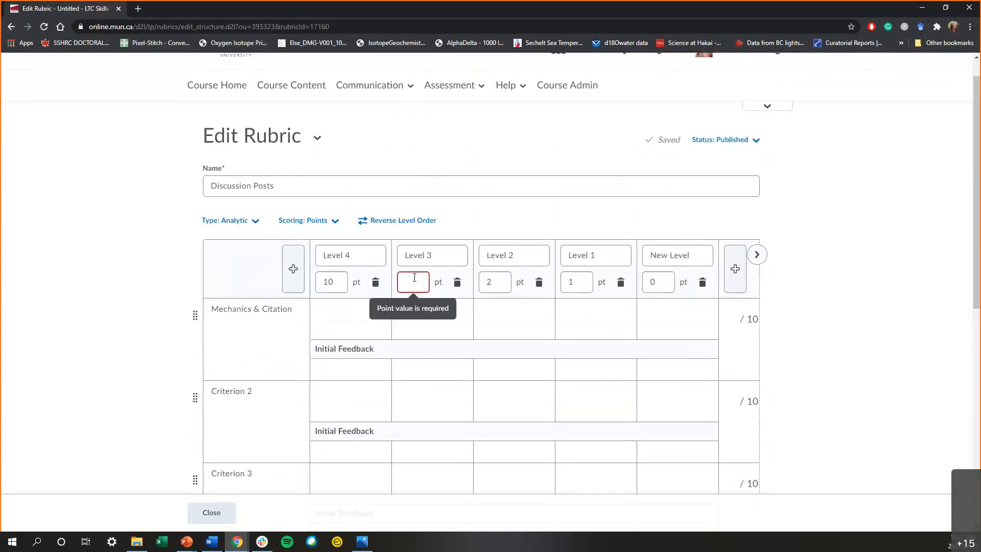
{"action": "type", "text": "8"}
{"action": "left_click", "coordinate": [498, 283]}
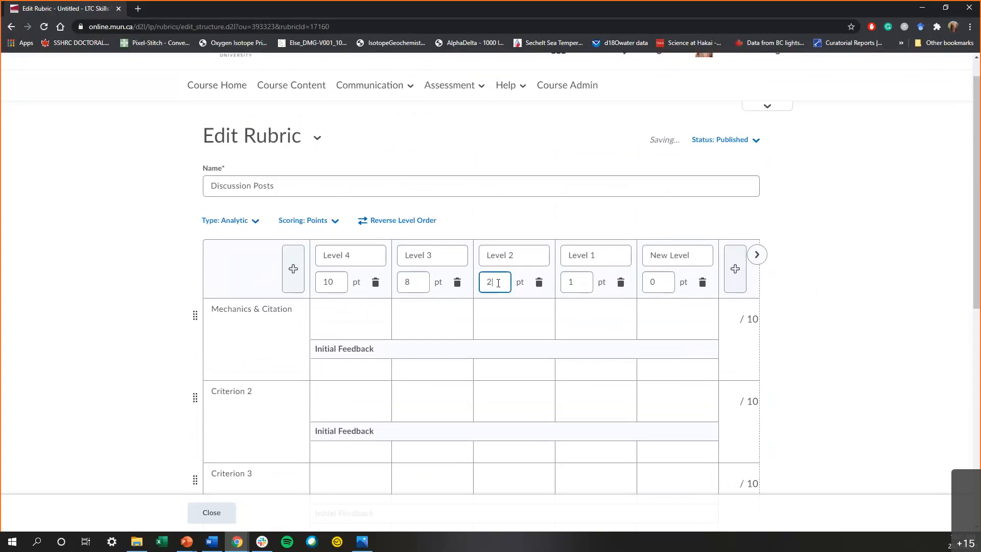
{"action": "key", "text": "BackSpace"}
{"action": "type", "text": "6"}
{"action": "left_click", "coordinate": [585, 280]}
{"action": "left_click", "coordinate": [481, 319]}
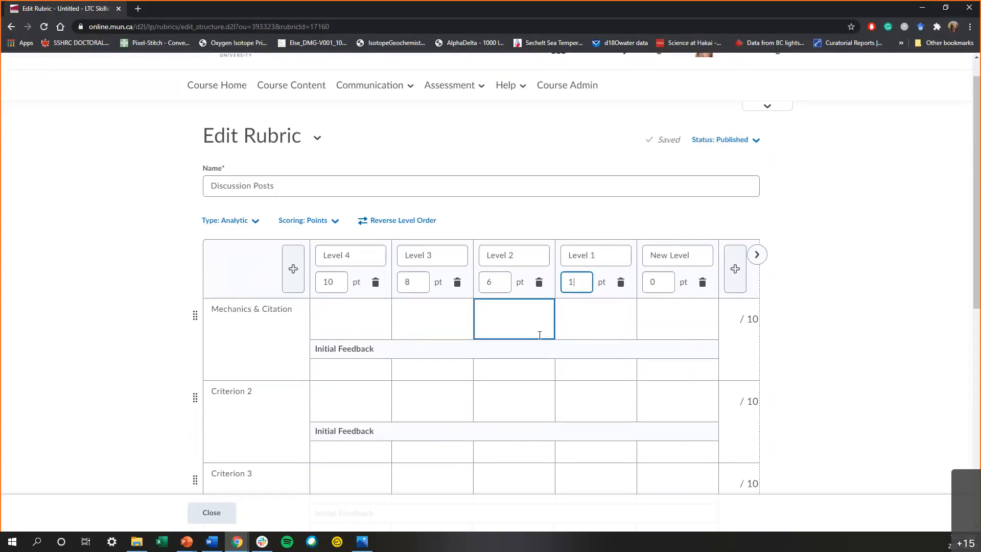
Add a second criteria group below the existing criteria table
{"action": "scroll", "coordinate": [460, 357], "scroll_direction": "down", "scroll_amount": 4}
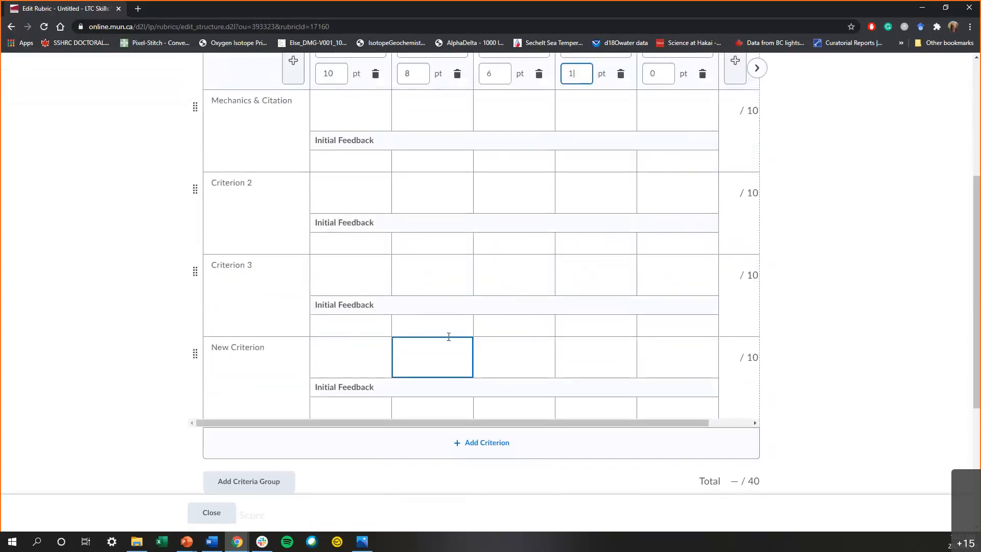
{"action": "scroll", "coordinate": [448, 336], "scroll_direction": "down", "scroll_amount": 1}
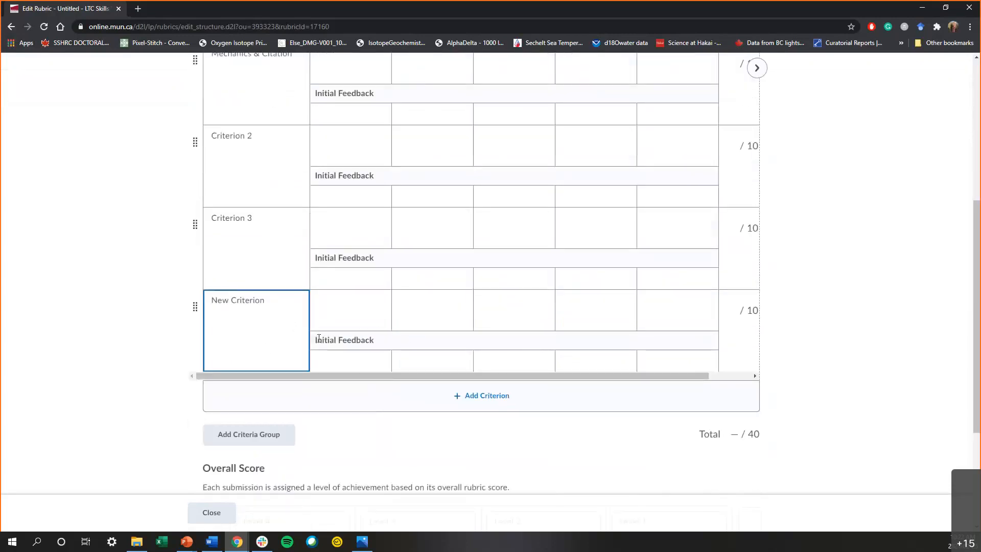
{"action": "left_click", "coordinate": [261, 446]}
{"action": "scroll", "coordinate": [453, 378], "scroll_direction": "down", "scroll_amount": 1}
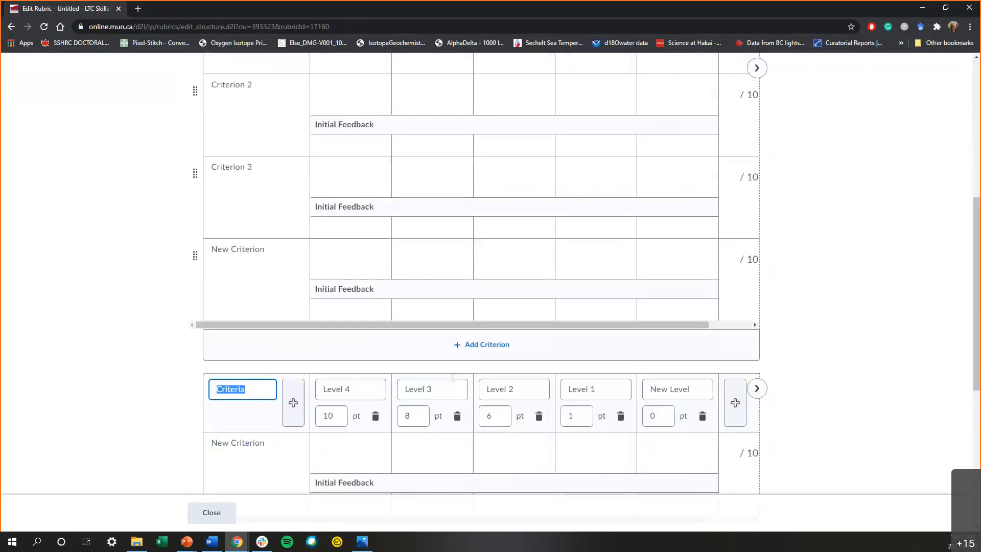
{"action": "scroll", "coordinate": [453, 377], "scroll_direction": "down", "scroll_amount": 2}
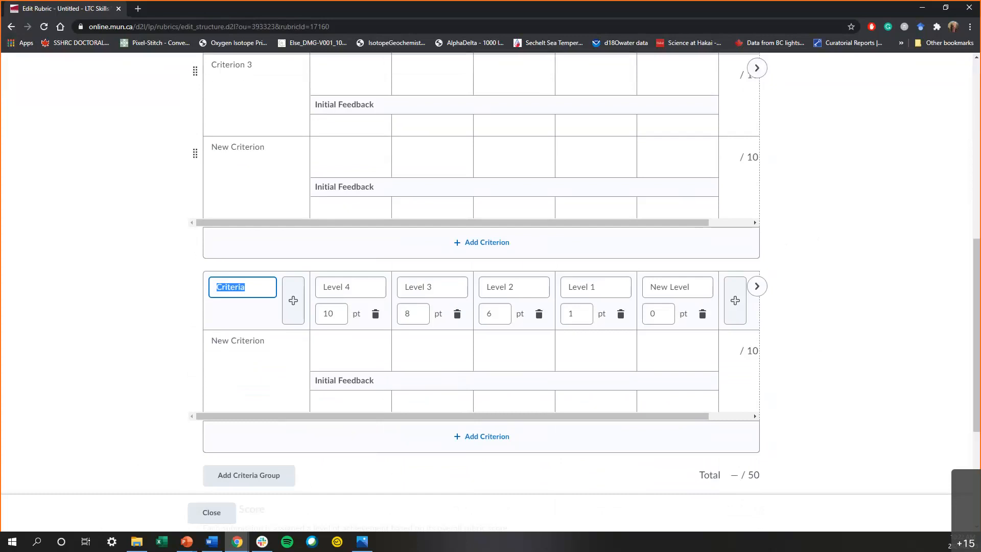
Paste the copied text "- Very useful for summative assessment" into the Level 4 description of the Mechanics & Citation criterion
{"action": "key", "text": "alt+Tab"}
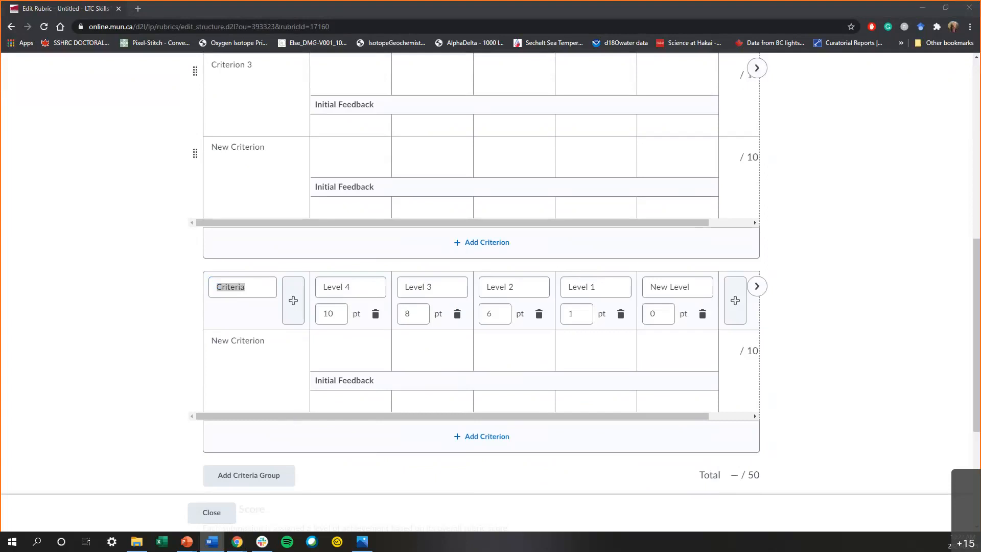
{"action": "scroll", "coordinate": [623, 364], "scroll_direction": "up", "scroll_amount": 6}
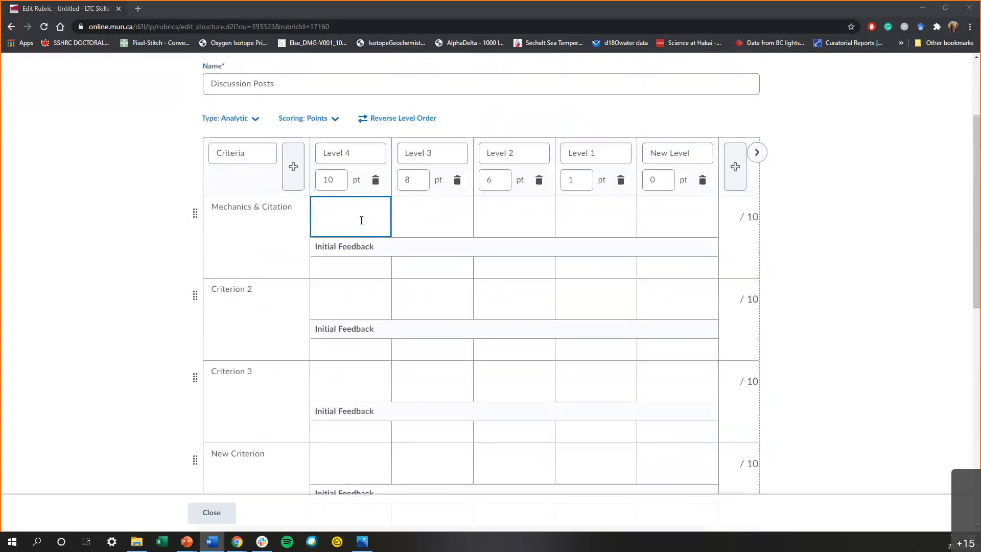
{"action": "left_click", "coordinate": [361, 220]}
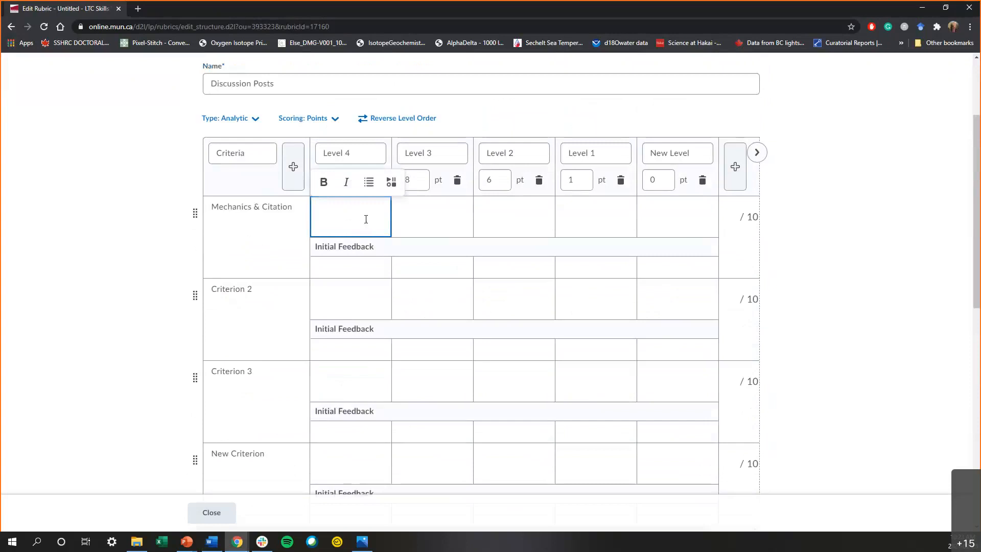
{"action": "right_click", "coordinate": [363, 218]}
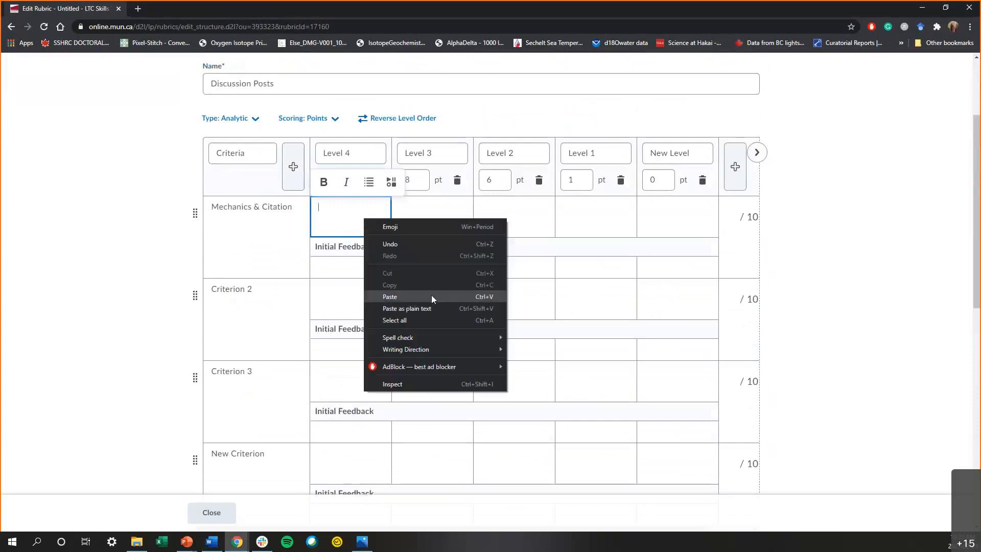
{"action": "left_click", "coordinate": [406, 296]}
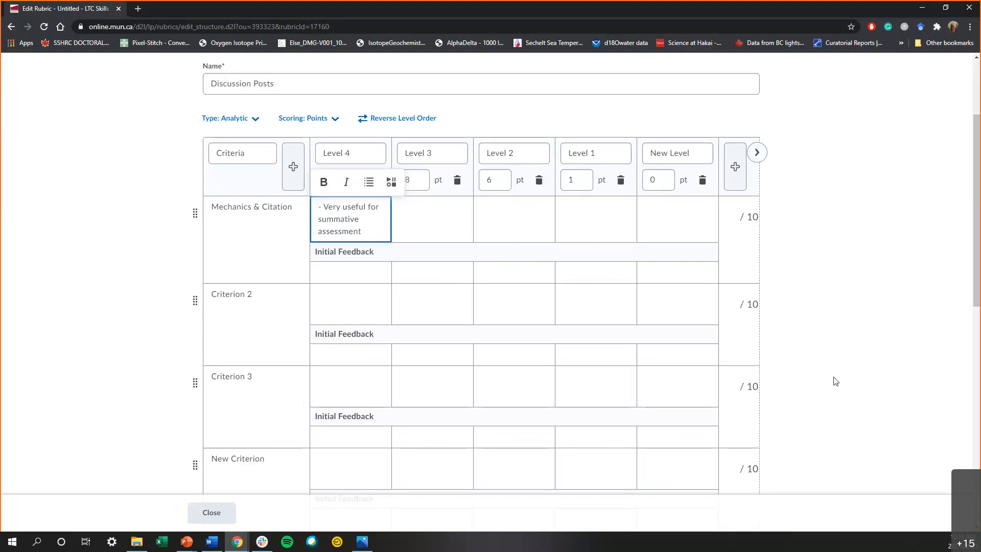
Expand the rubric's options and keep the rubric visible to students
{"action": "scroll", "coordinate": [950, 291], "scroll_direction": "down", "scroll_amount": 2}
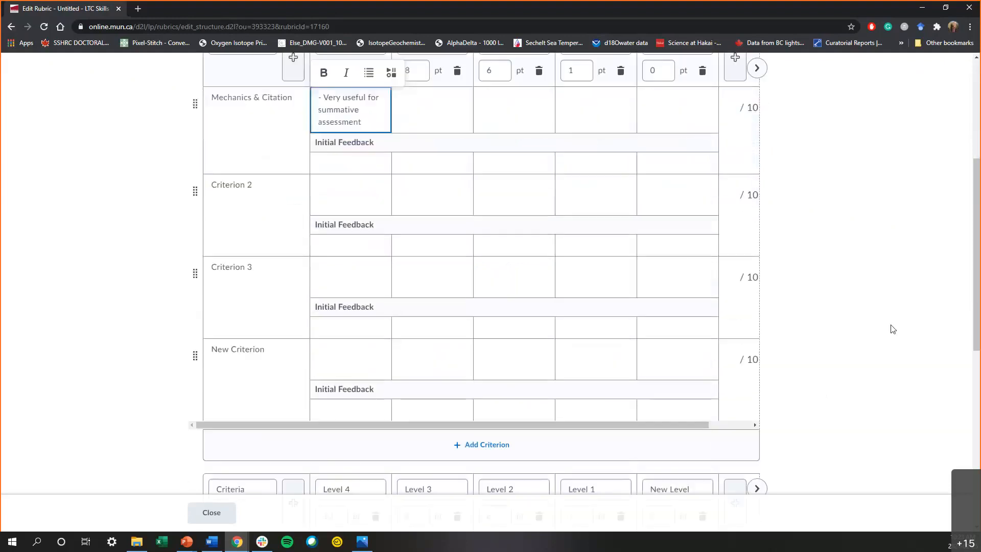
{"action": "scroll", "coordinate": [889, 331], "scroll_direction": "down", "scroll_amount": 4}
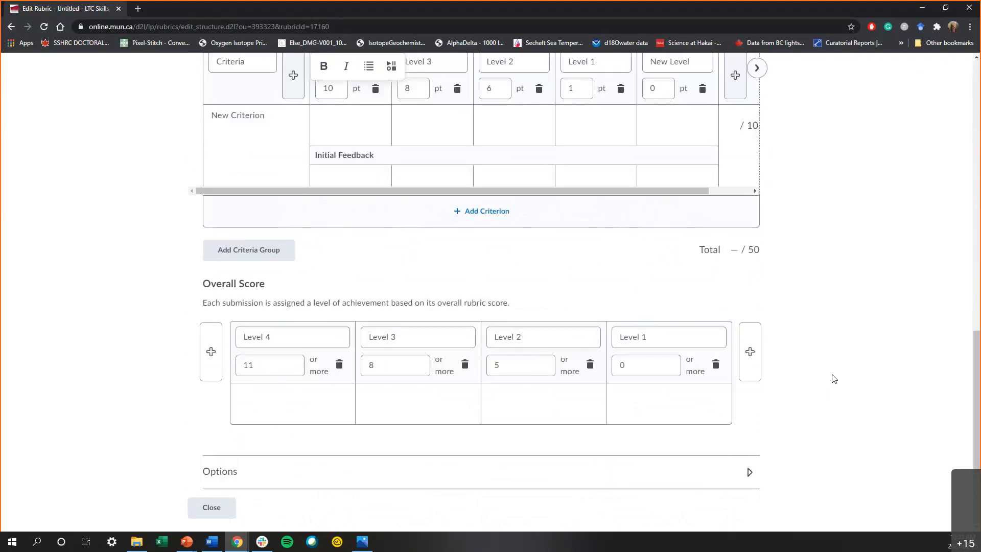
{"action": "left_click", "coordinate": [748, 471]}
{"action": "scroll", "coordinate": [768, 392], "scroll_direction": "down", "scroll_amount": 1}
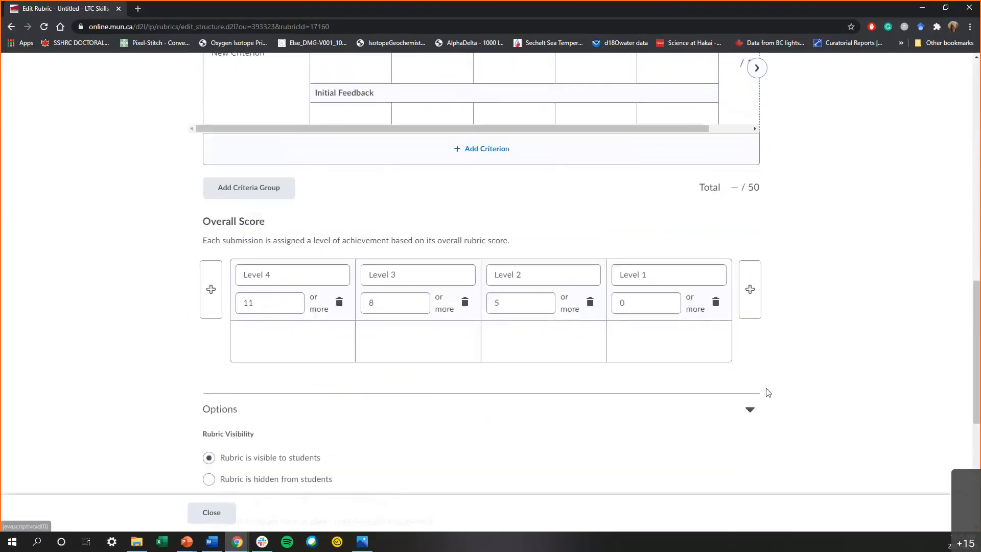
{"action": "scroll", "coordinate": [756, 392], "scroll_direction": "down", "scroll_amount": 3}
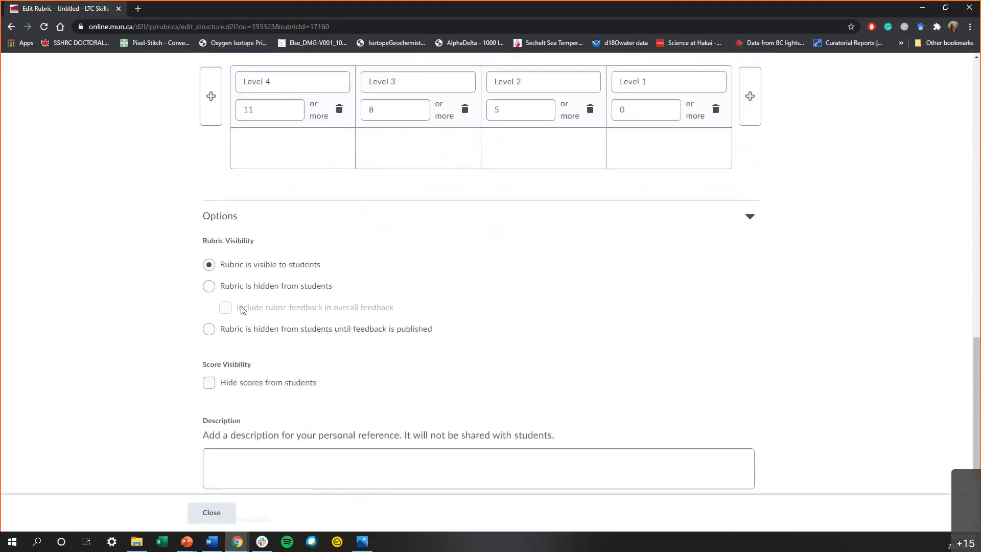
{"action": "left_click", "coordinate": [284, 266]}
{"action": "scroll", "coordinate": [603, 324], "scroll_direction": "up", "scroll_amount": 1}
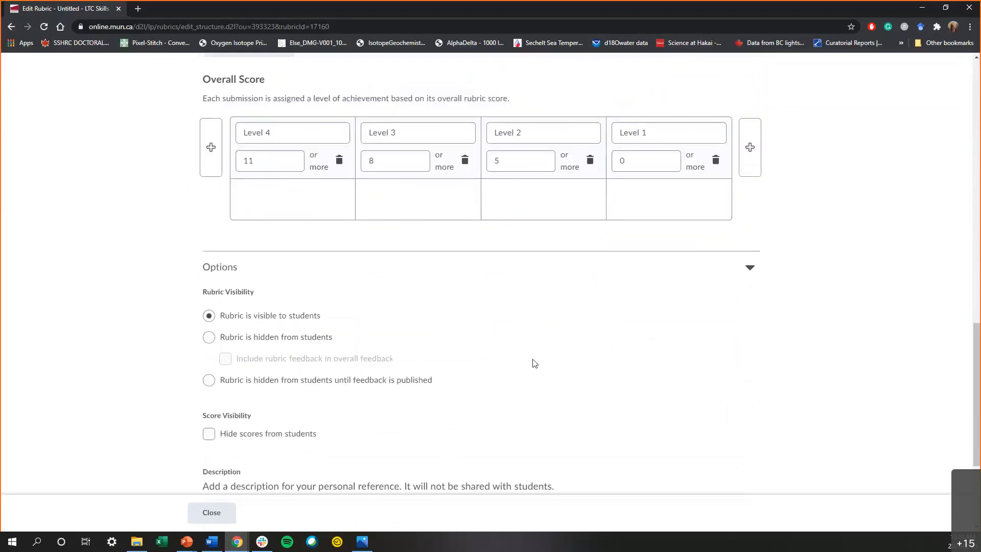
Review the two criteria groups and the achievement levels of the Overall Score section
{"action": "scroll", "coordinate": [576, 368], "scroll_direction": "up", "scroll_amount": 4}
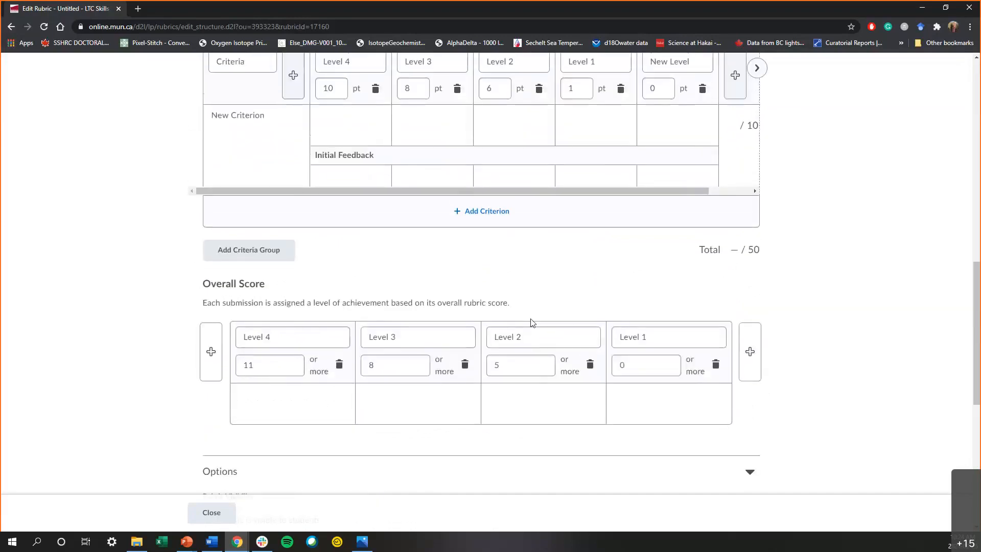
{"action": "scroll", "coordinate": [531, 321], "scroll_direction": "up", "scroll_amount": 3}
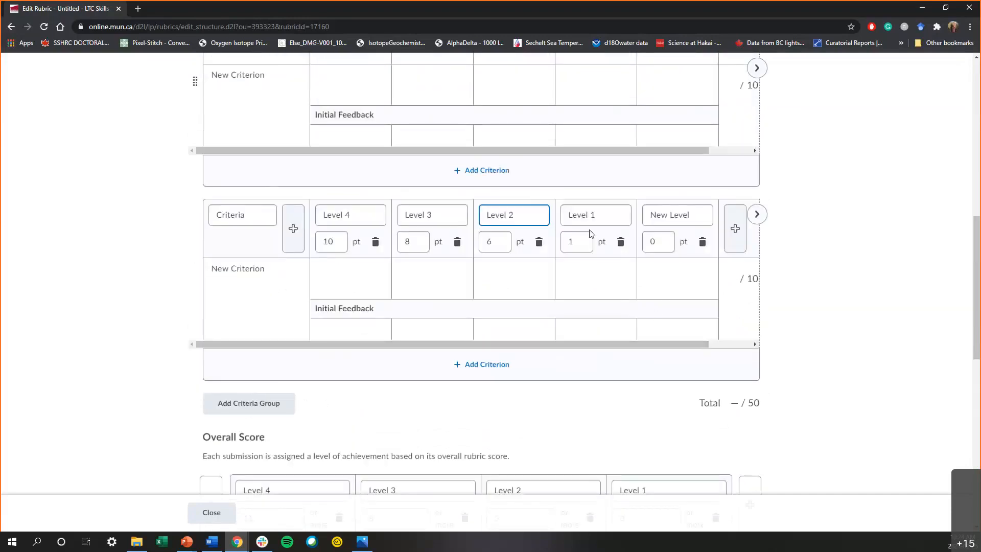
{"action": "scroll", "coordinate": [322, 187], "scroll_direction": "up", "scroll_amount": 2}
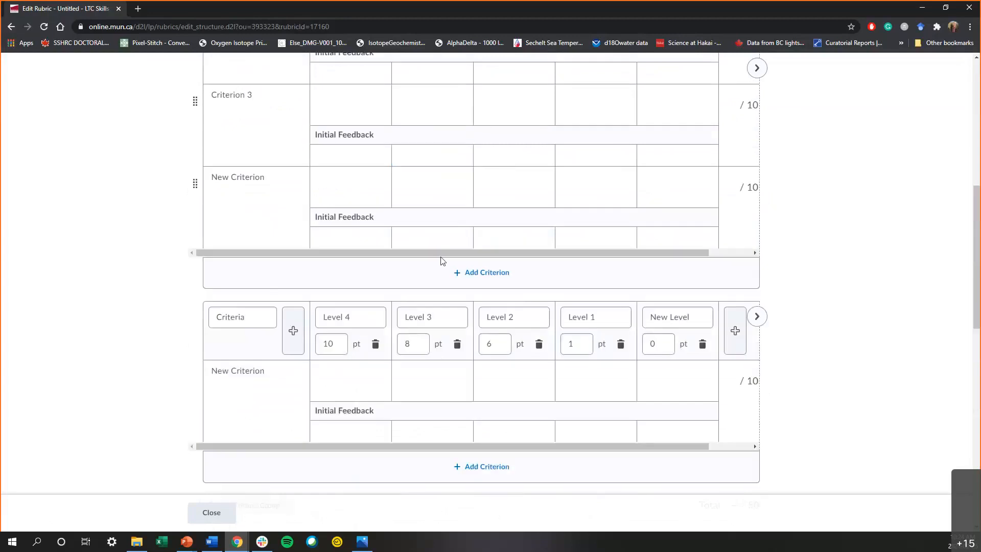
{"action": "scroll", "coordinate": [466, 340], "scroll_direction": "down", "scroll_amount": 2}
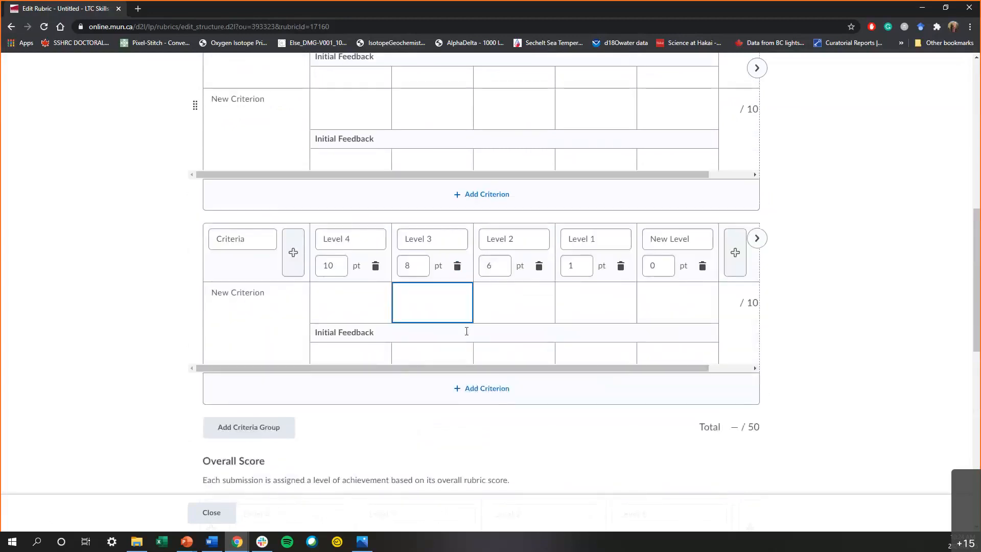
{"action": "scroll", "coordinate": [466, 331], "scroll_direction": "down", "scroll_amount": 2}
{"action": "scroll", "coordinate": [416, 339], "scroll_direction": "down", "scroll_amount": 2}
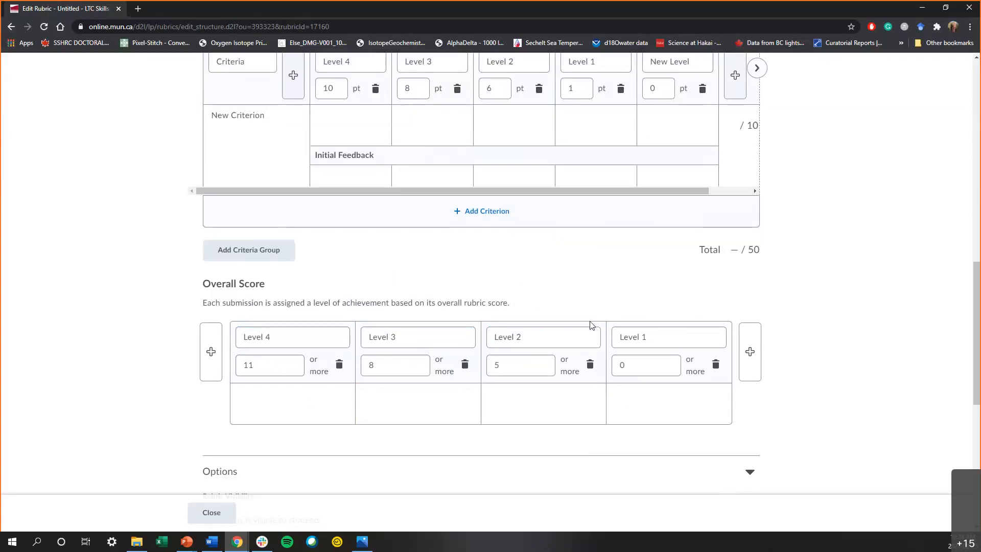
{"action": "left_click", "coordinate": [541, 336]}
Enter "Well done" as the Level 4 initial feedback for the new criterion in the second criteria group
{"action": "scroll", "coordinate": [536, 306], "scroll_direction": "up", "scroll_amount": 4}
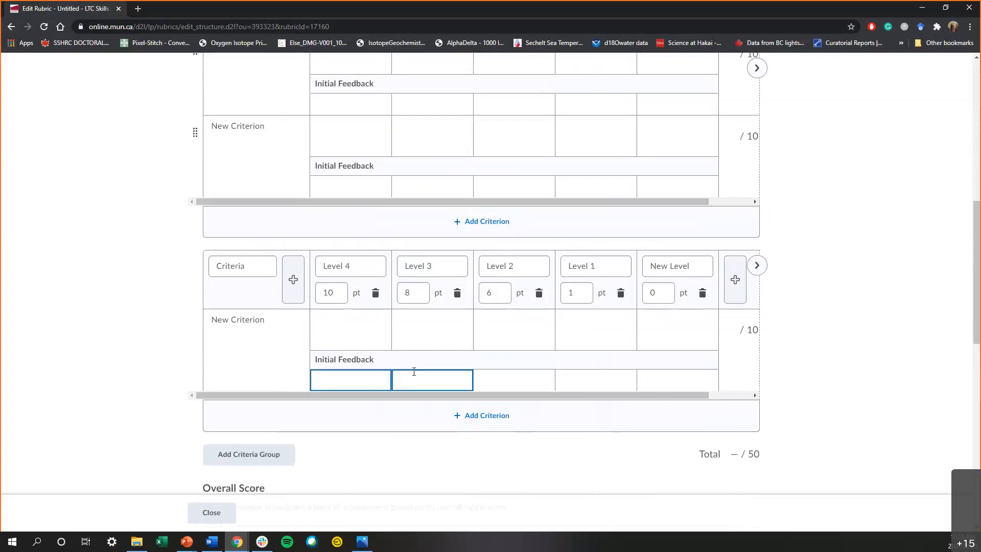
{"action": "type", "text": "Well done"}
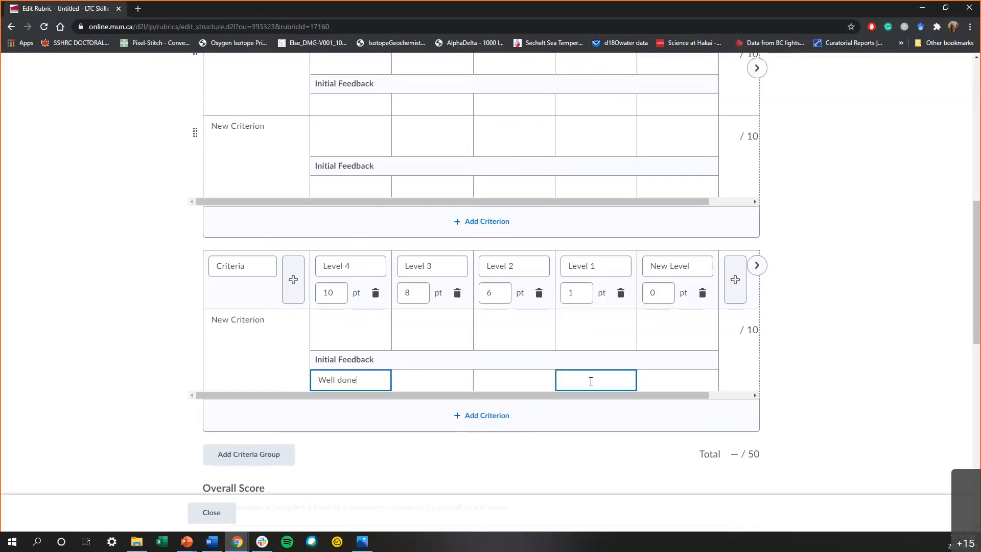
{"action": "left_click", "coordinate": [571, 382]}
Examine the rubric visibility options, then the criteria rows and levels of the first criteria group
{"action": "scroll", "coordinate": [773, 391], "scroll_direction": "down", "scroll_amount": 8}
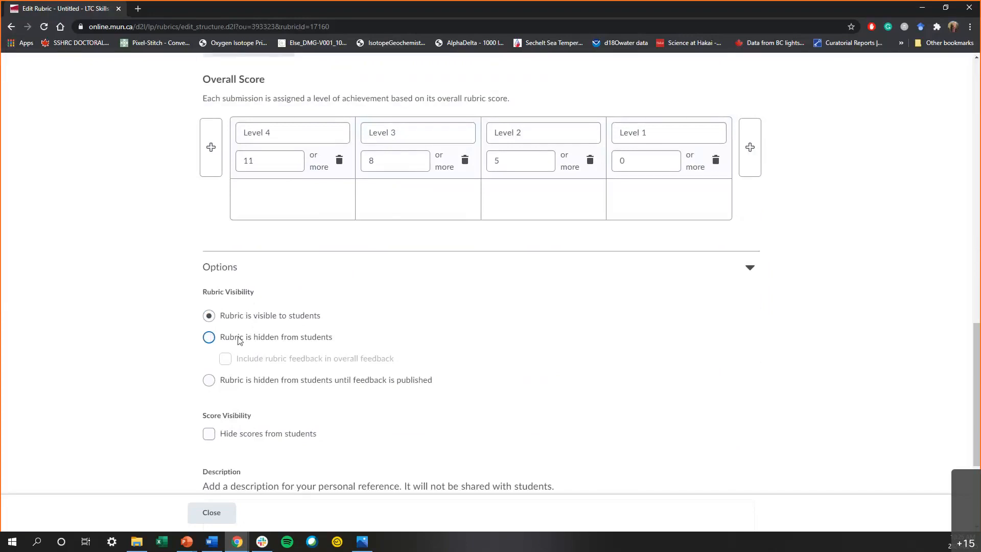
{"action": "left_click", "coordinate": [223, 383]}
{"action": "scroll", "coordinate": [520, 314], "scroll_direction": "up", "scroll_amount": 5}
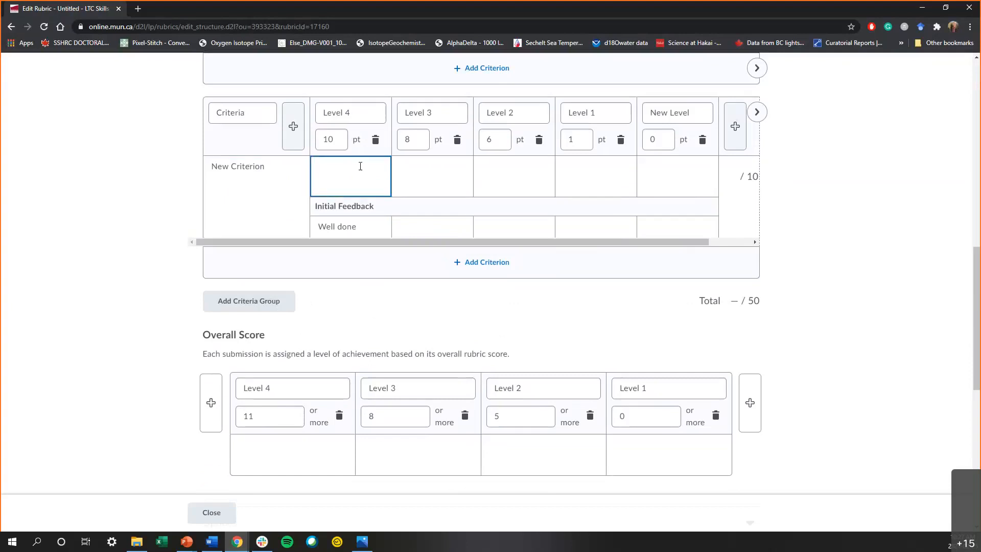
{"action": "scroll", "coordinate": [360, 166], "scroll_direction": "up", "scroll_amount": 5}
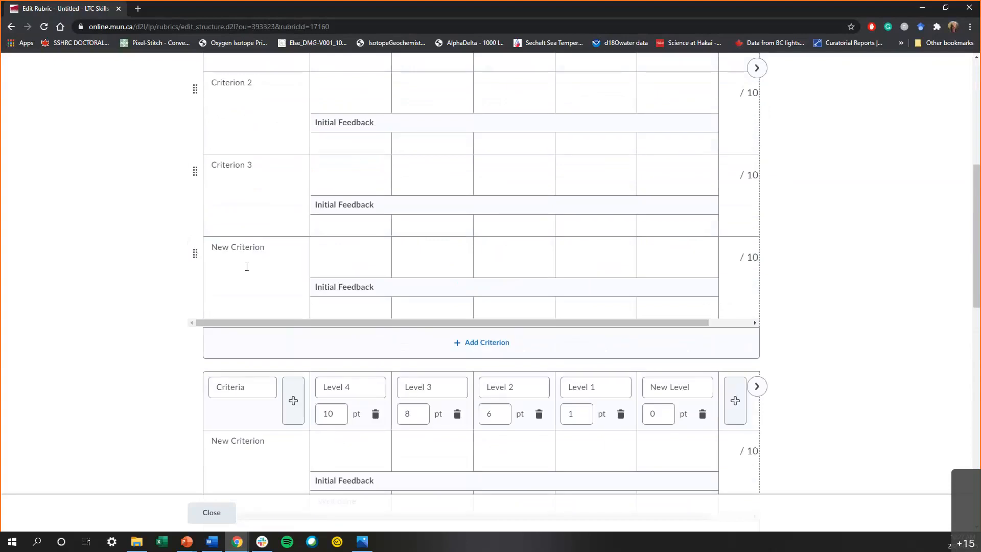
{"action": "scroll", "coordinate": [286, 250], "scroll_direction": "up", "scroll_amount": 3}
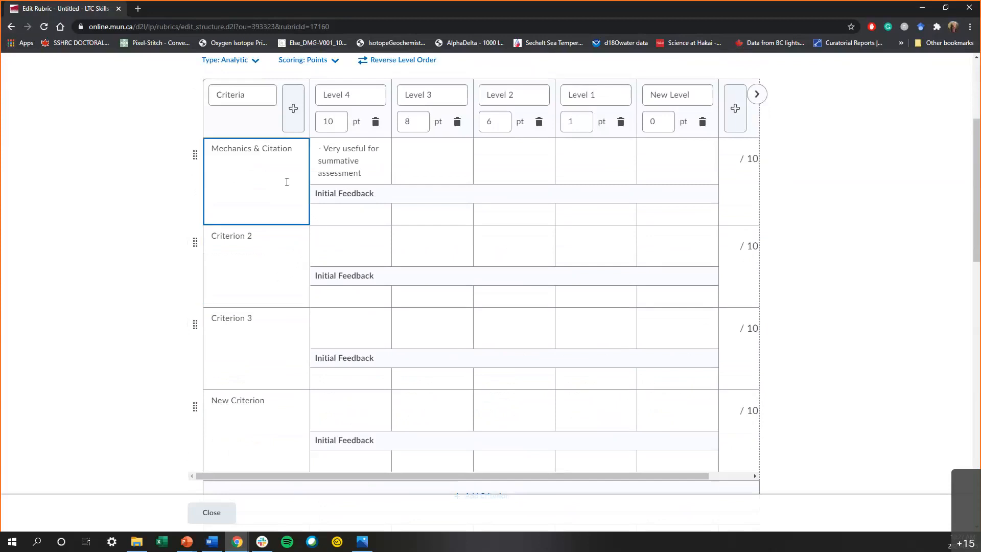
{"action": "scroll", "coordinate": [284, 215], "scroll_direction": "down", "scroll_amount": 1}
{"action": "scroll", "coordinate": [307, 271], "scroll_direction": "down", "scroll_amount": 2}
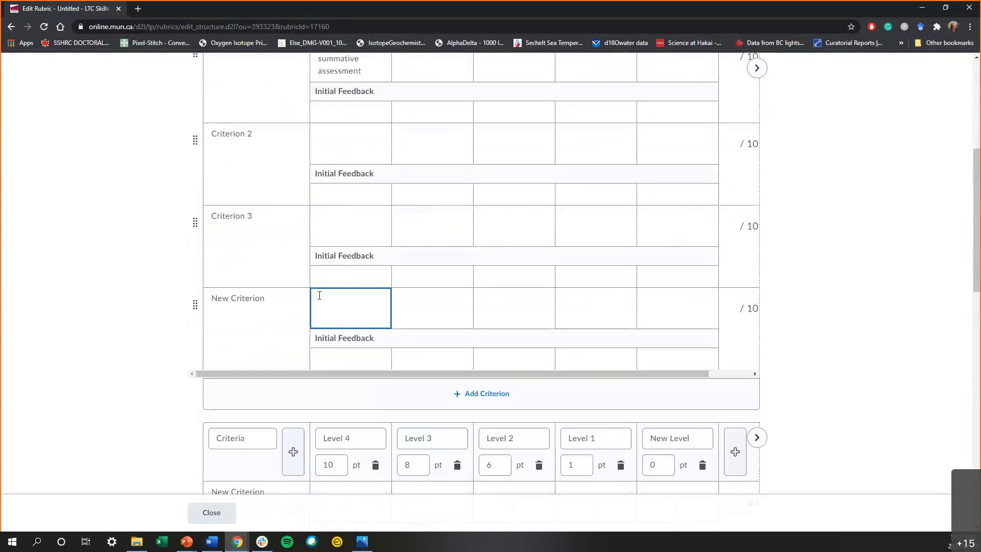
{"action": "scroll", "coordinate": [329, 266], "scroll_direction": "up", "scroll_amount": 4}
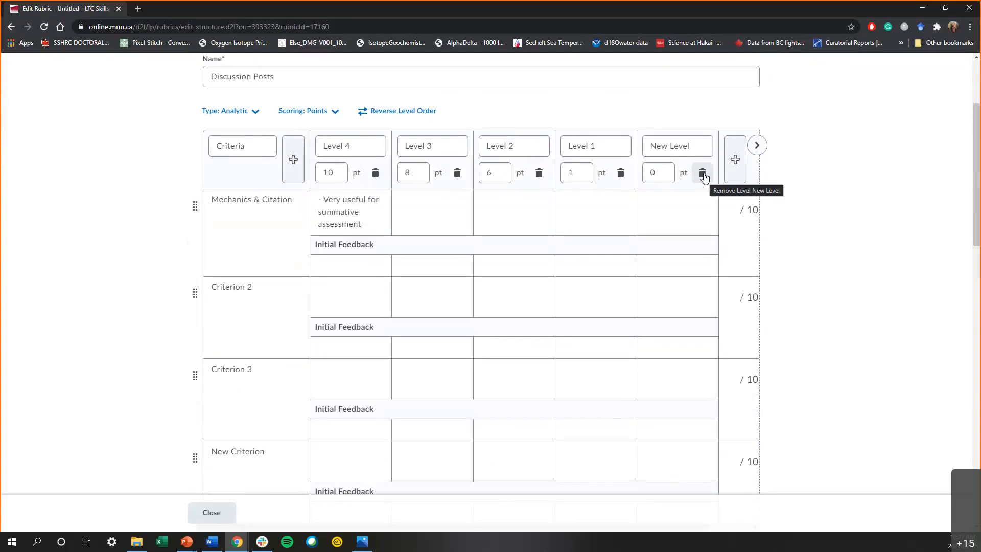
{"action": "left_click", "coordinate": [653, 221]}
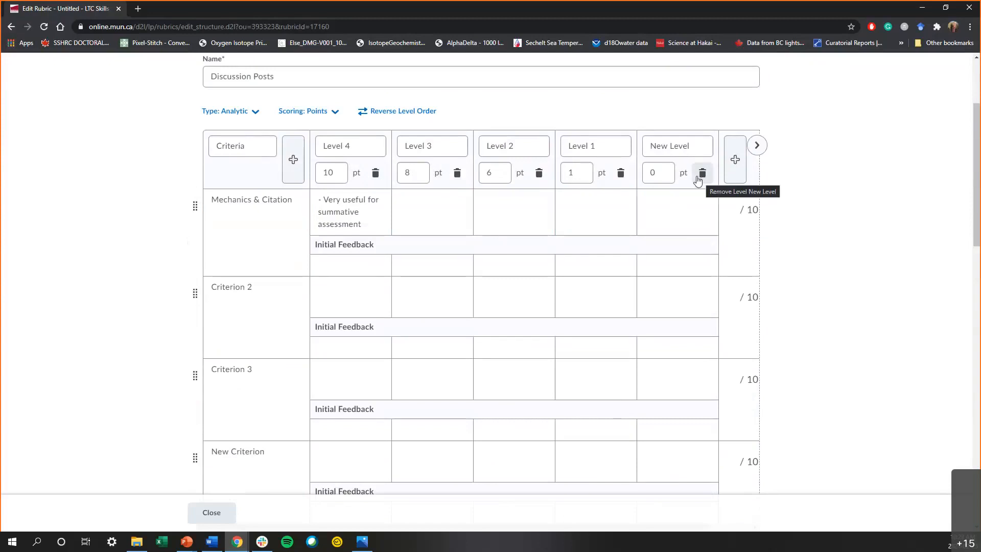
{"action": "left_click", "coordinate": [687, 195]}
{"action": "left_click", "coordinate": [256, 212]}
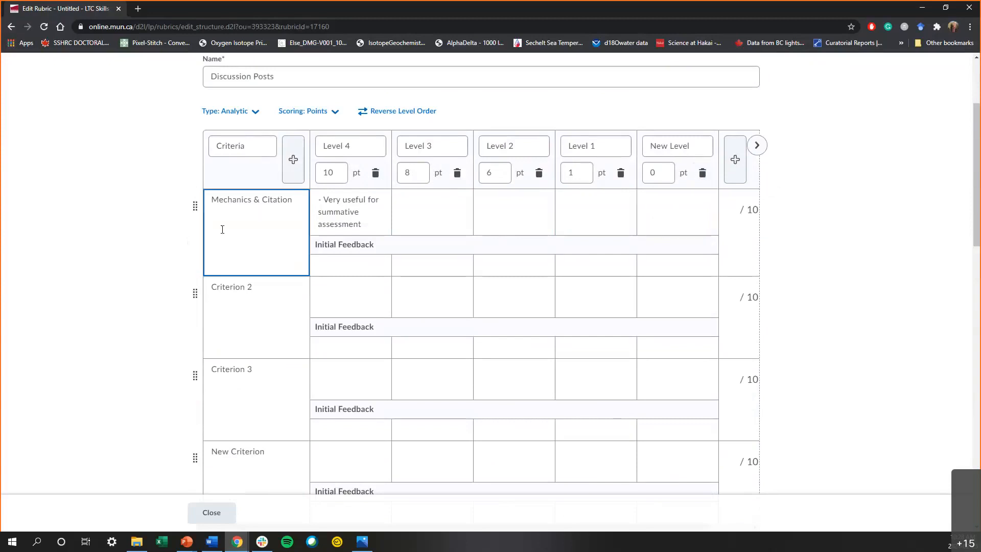
{"action": "left_click", "coordinate": [218, 314]}
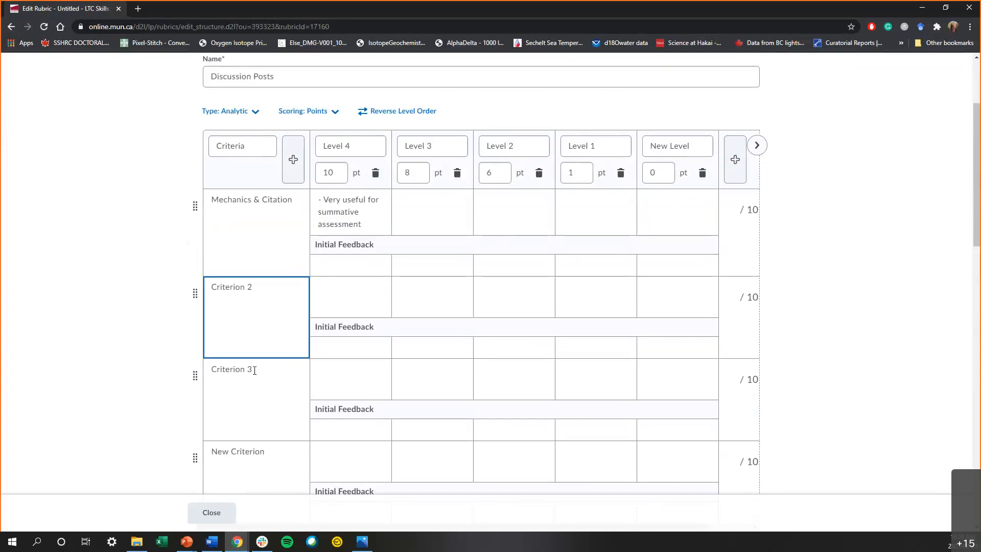
Set the second criteria group's point values to 5 for Level 4, 4 for Level 3 and 3 for Level 2
{"action": "scroll", "coordinate": [272, 290], "scroll_direction": "down", "scroll_amount": 5}
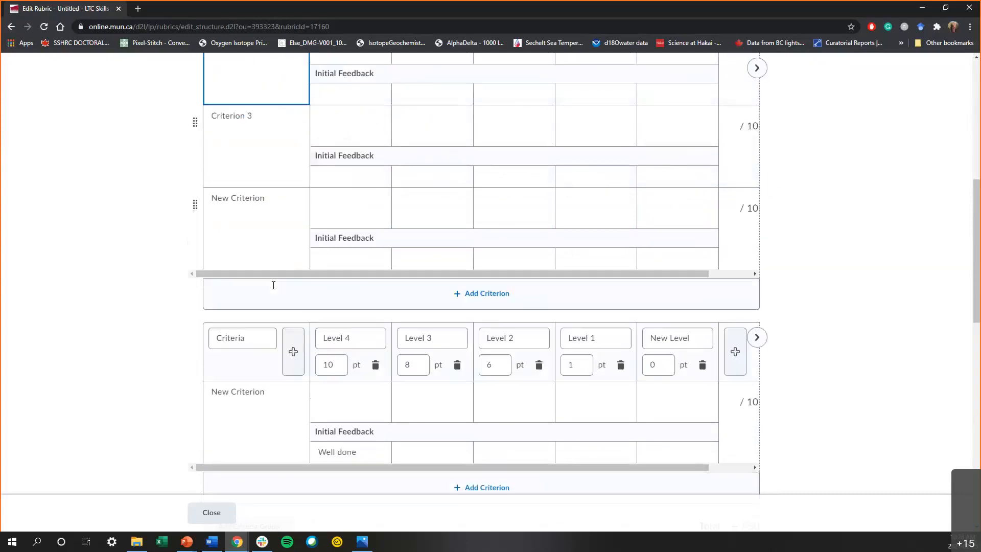
{"action": "left_click", "coordinate": [335, 363]}
{"action": "double_click", "coordinate": [338, 364]}
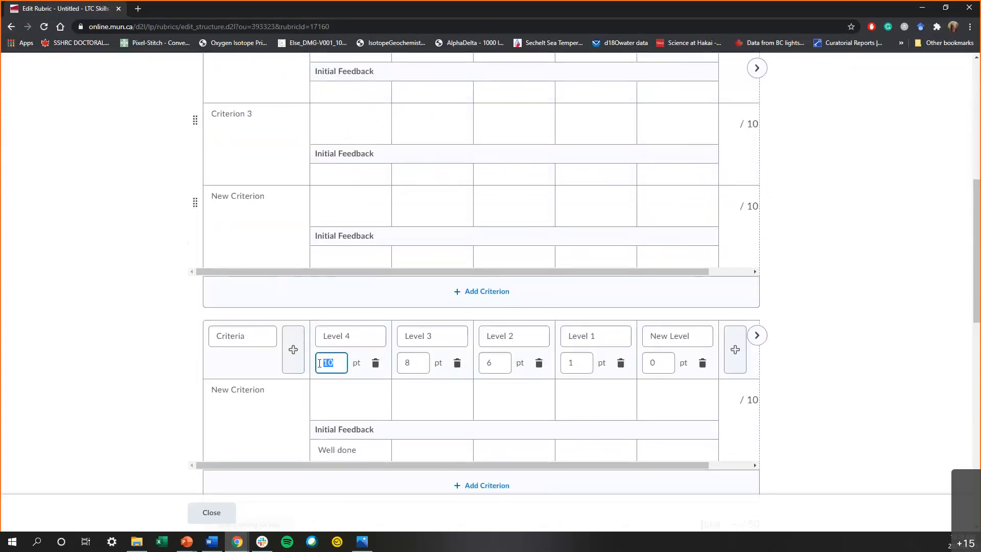
{"action": "key", "text": "BackSpace"}
{"action": "type", "text": "5"}
{"action": "left_click", "coordinate": [420, 363]}
{"action": "key", "text": "BackSpace"}
{"action": "type", "text": "4"}
{"action": "left_click", "coordinate": [492, 360]}
{"action": "key", "text": "BackSpace"}
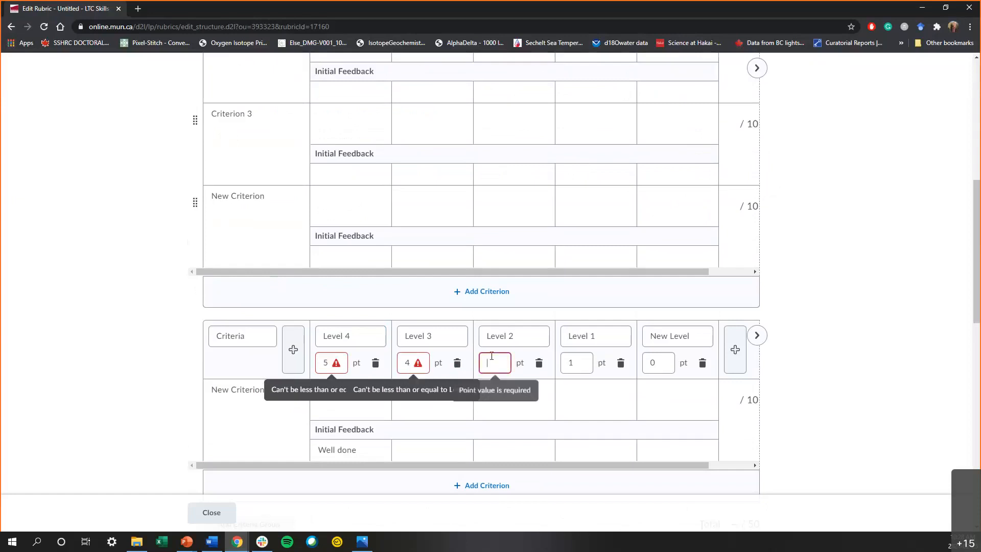
{"action": "type", "text": "3"}
{"action": "left_click", "coordinate": [697, 407]}
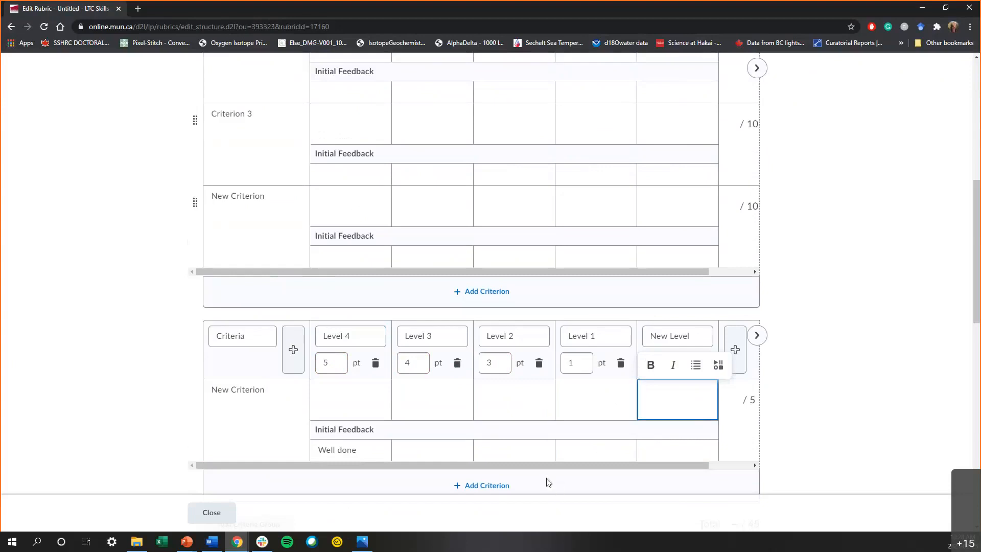
Change the rubric type to Holistic, accepting the possible data loss, and show the available scoring methods
{"action": "scroll", "coordinate": [620, 289], "scroll_direction": "up", "scroll_amount": 8}
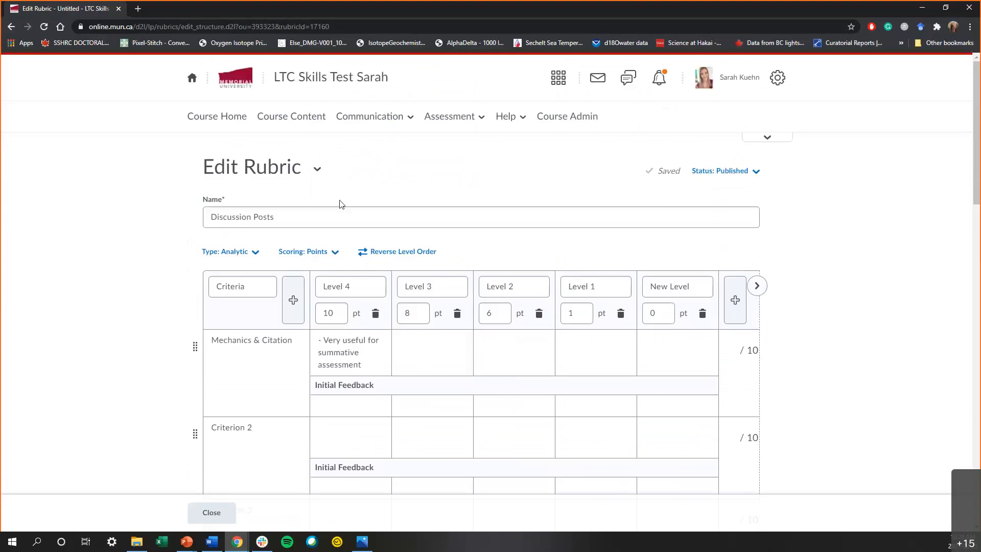
{"action": "left_click", "coordinate": [256, 252]}
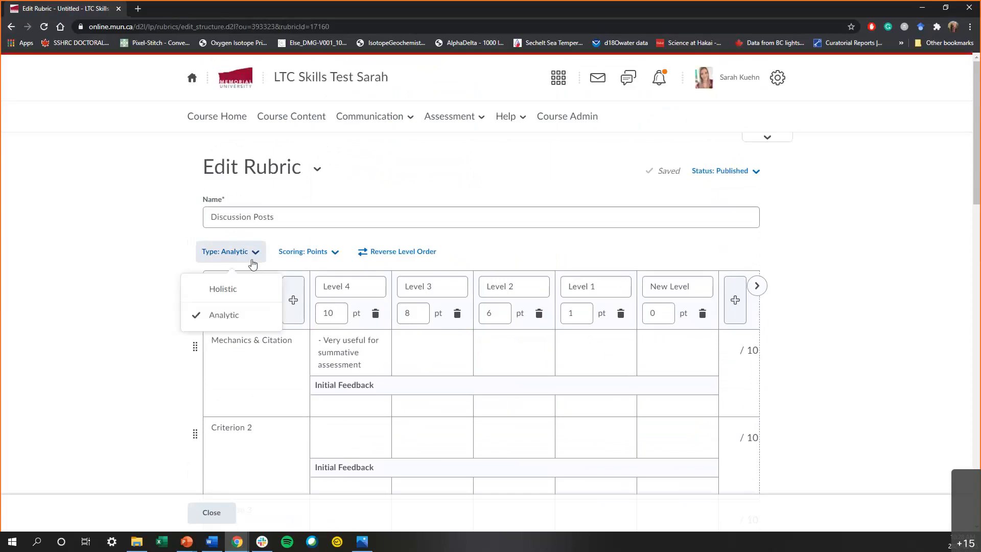
{"action": "left_click", "coordinate": [239, 297]}
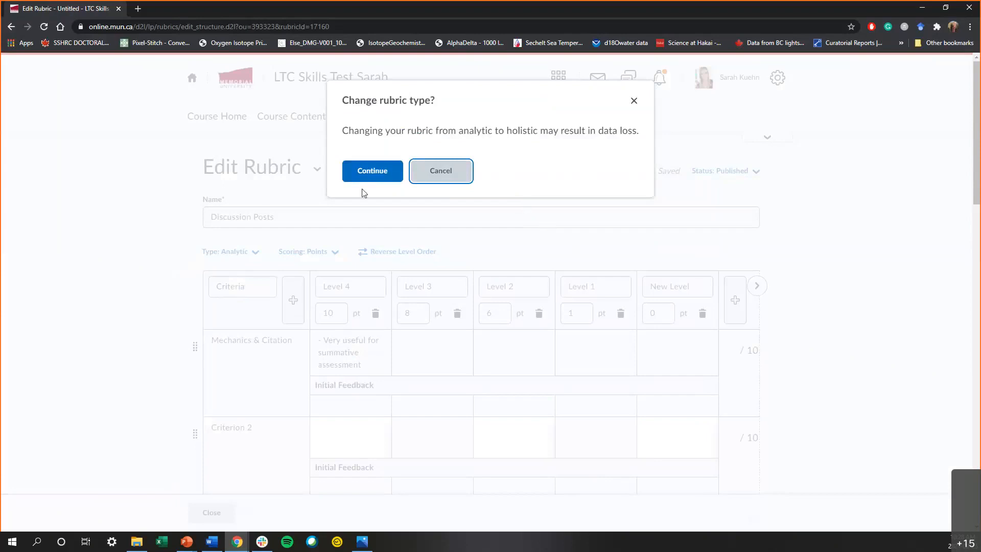
{"action": "left_click", "coordinate": [367, 168]}
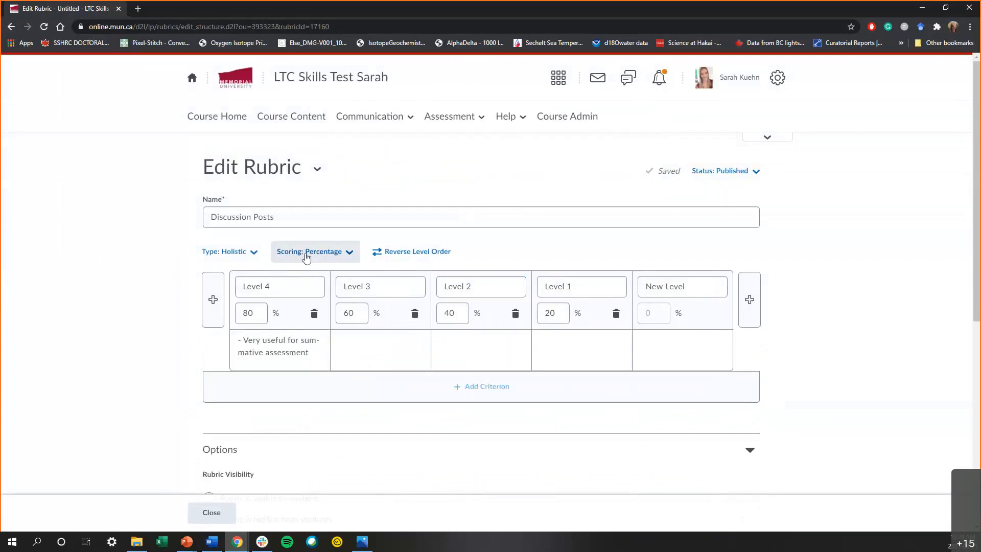
{"action": "left_click", "coordinate": [347, 255]}
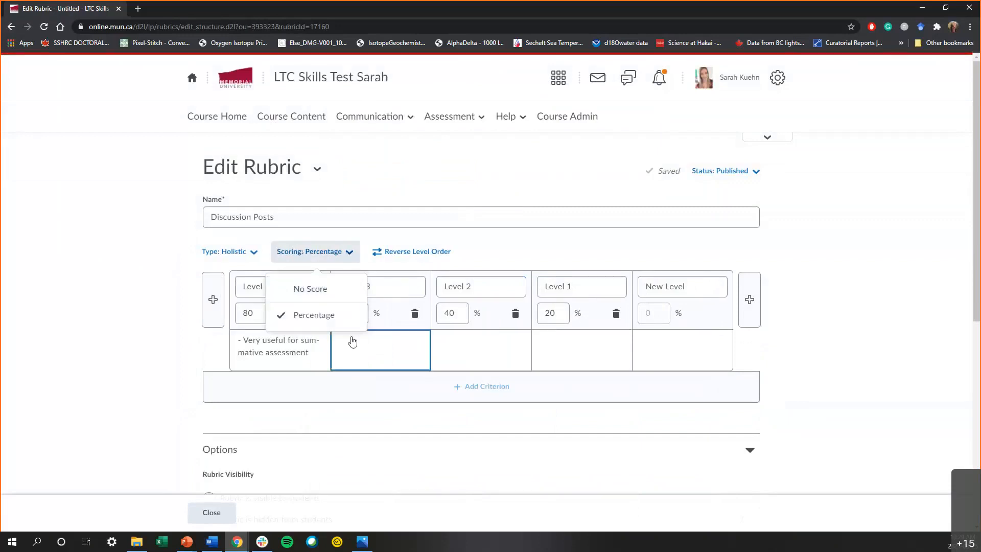
Examine the holistic rubric's visibility, score visibility, description and advanced availability options
{"action": "left_click", "coordinate": [357, 352]}
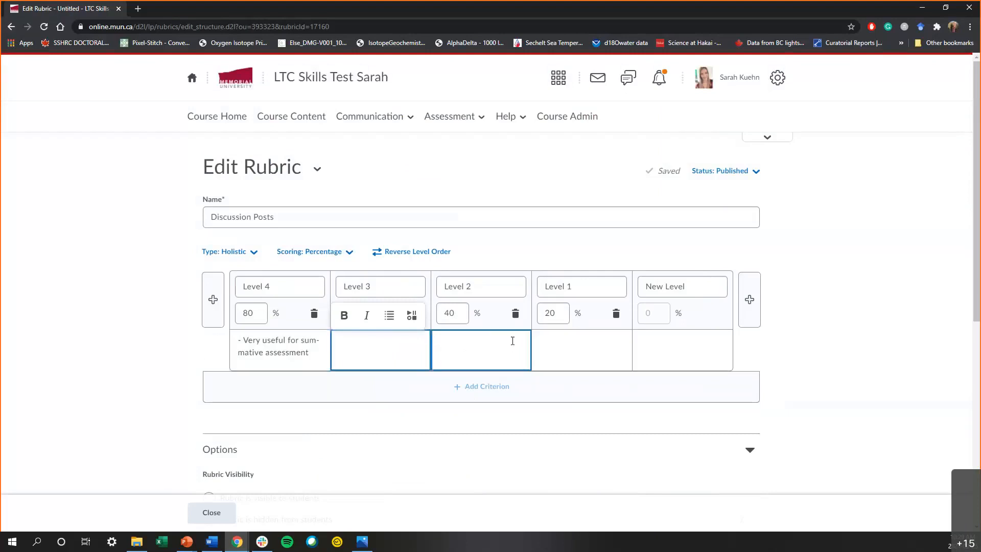
{"action": "scroll", "coordinate": [388, 356], "scroll_direction": "down", "scroll_amount": 3}
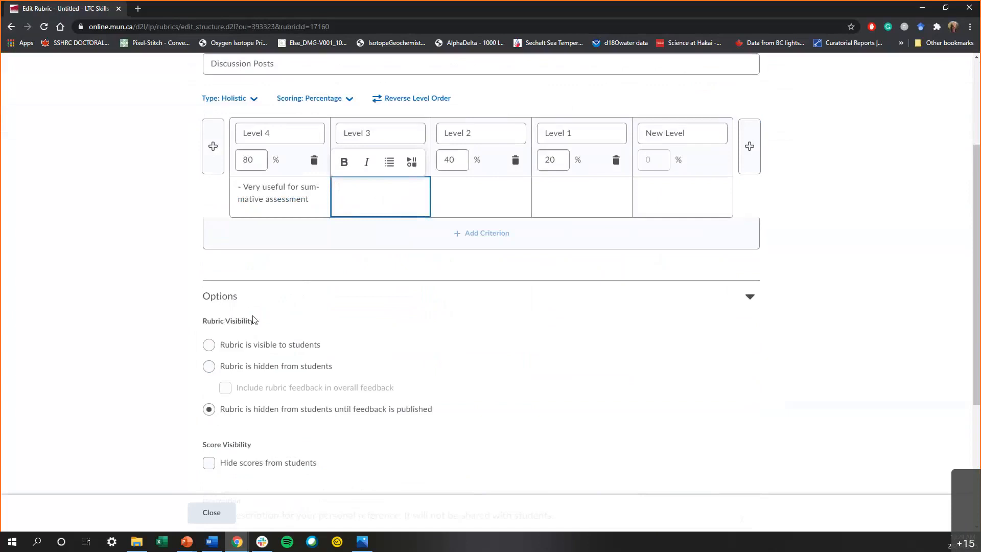
{"action": "scroll", "coordinate": [257, 353], "scroll_direction": "down", "scroll_amount": 1}
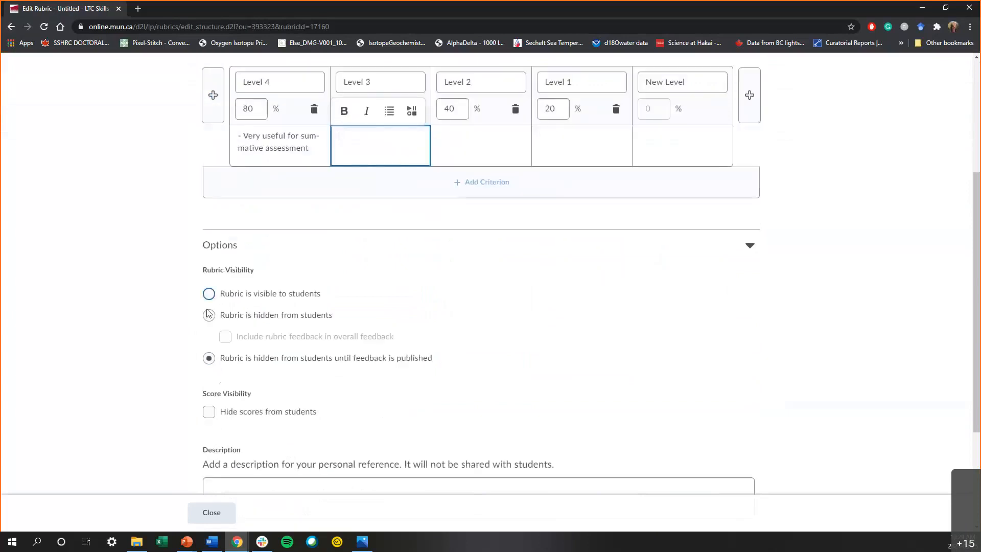
{"action": "scroll", "coordinate": [330, 360], "scroll_direction": "down", "scroll_amount": 1}
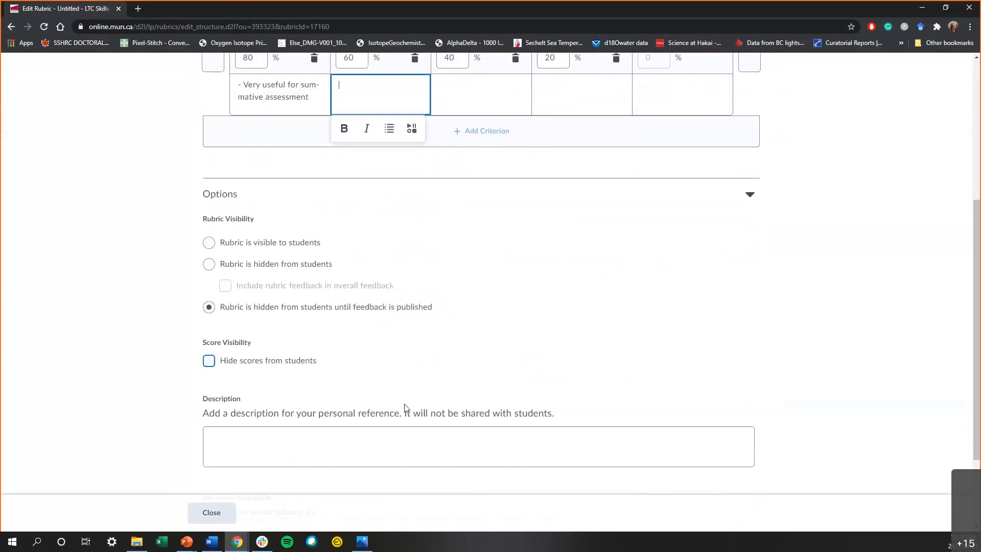
{"action": "scroll", "coordinate": [359, 321], "scroll_direction": "down", "scroll_amount": 2}
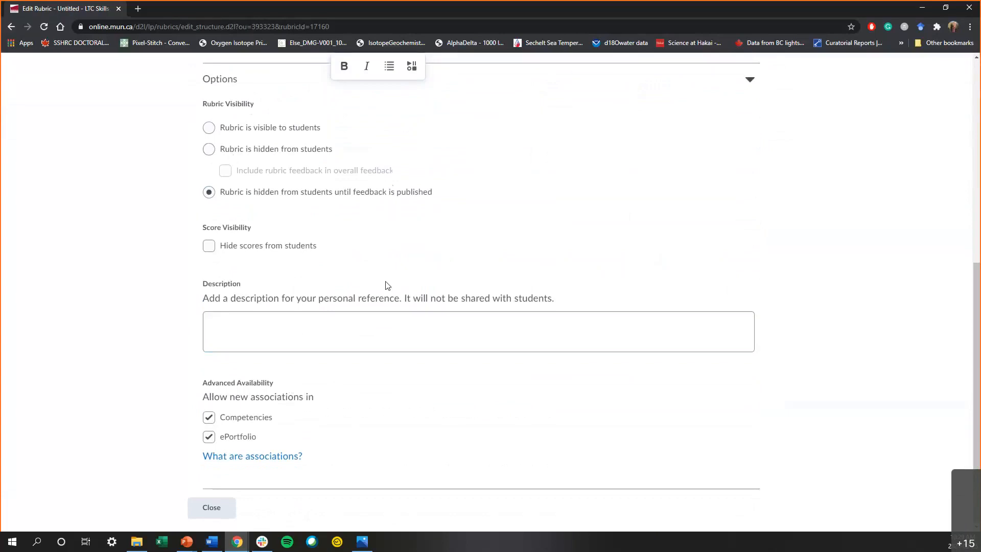
{"action": "scroll", "coordinate": [358, 271], "scroll_direction": "up", "scroll_amount": 2}
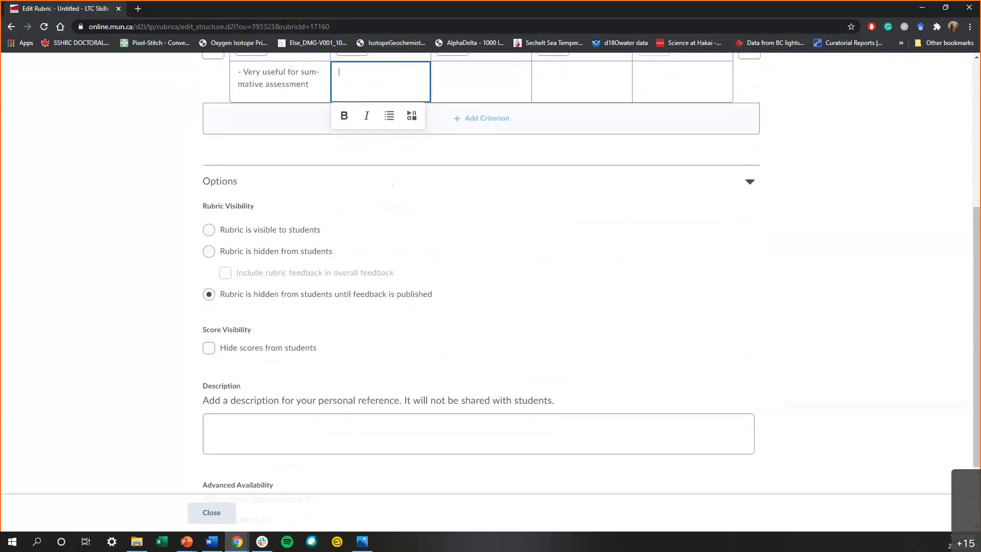
{"action": "scroll", "coordinate": [713, 205], "scroll_direction": "up", "scroll_amount": 4}
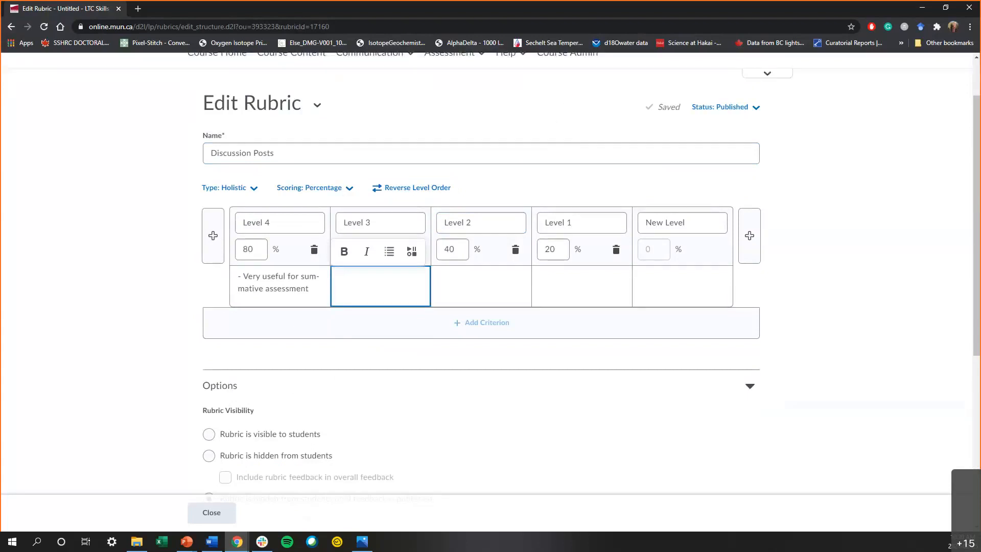
{"action": "scroll", "coordinate": [635, 398], "scroll_direction": "up", "scroll_amount": 2}
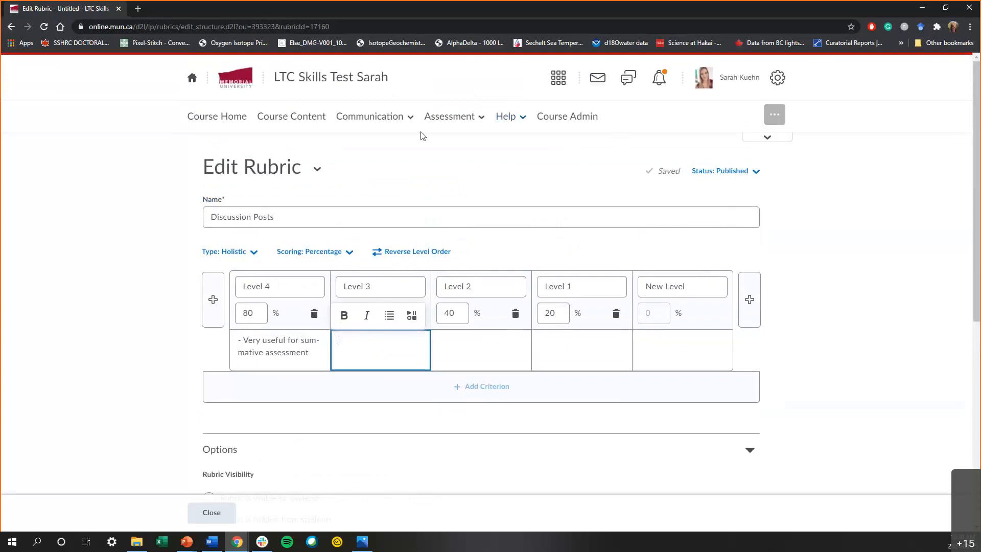
Open the Introductions discussion topic for editing and show its assessment settings
{"action": "left_click", "coordinate": [409, 119]}
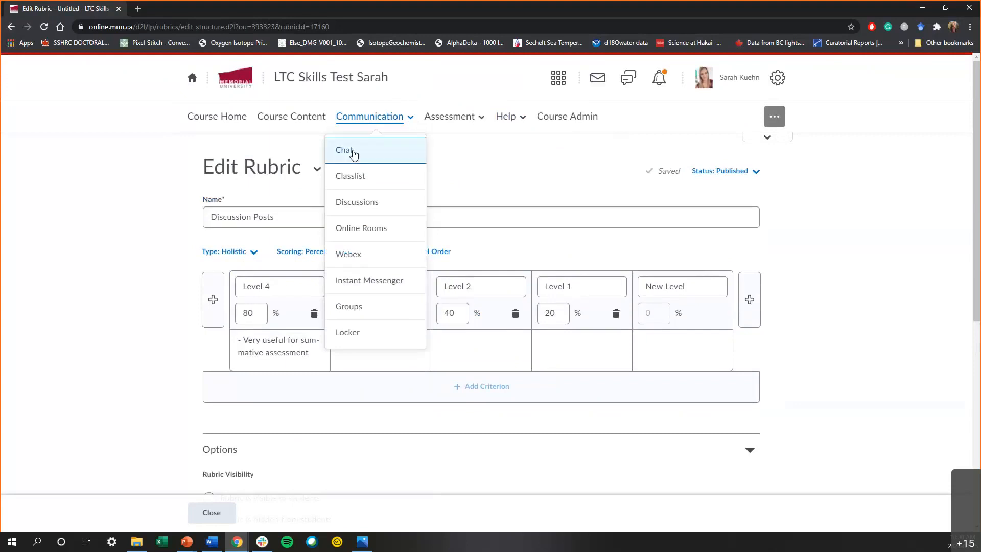
{"action": "left_click", "coordinate": [360, 205]}
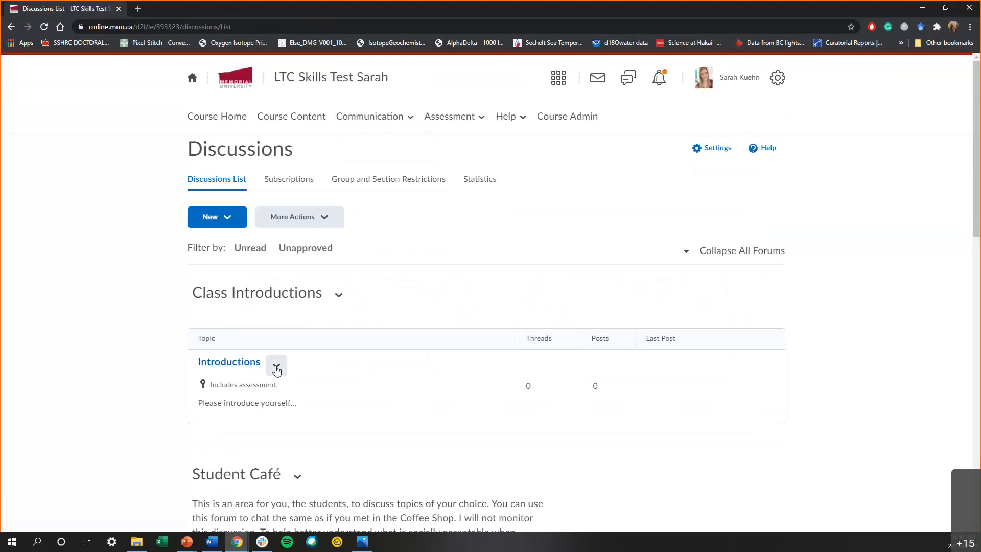
{"action": "left_click", "coordinate": [277, 367]}
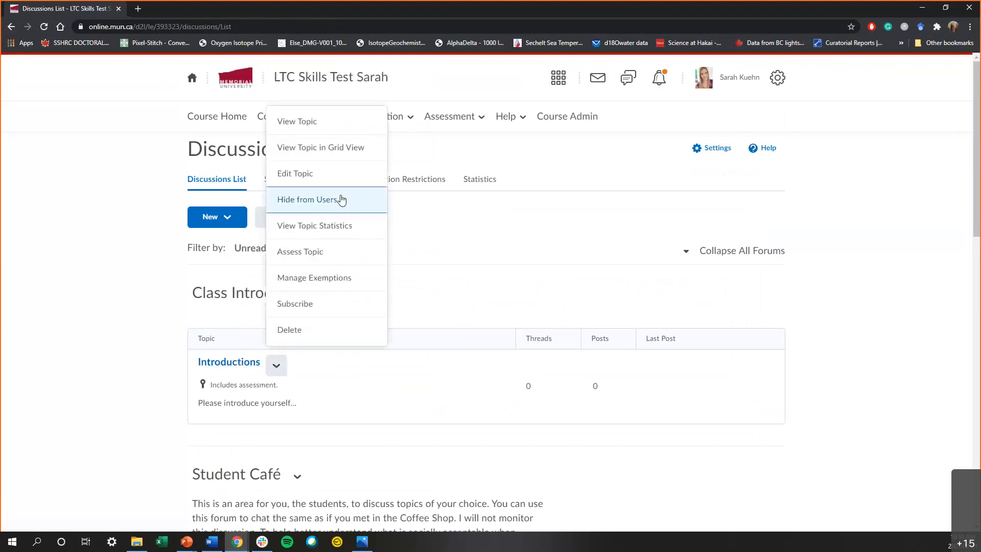
{"action": "left_click", "coordinate": [327, 175]}
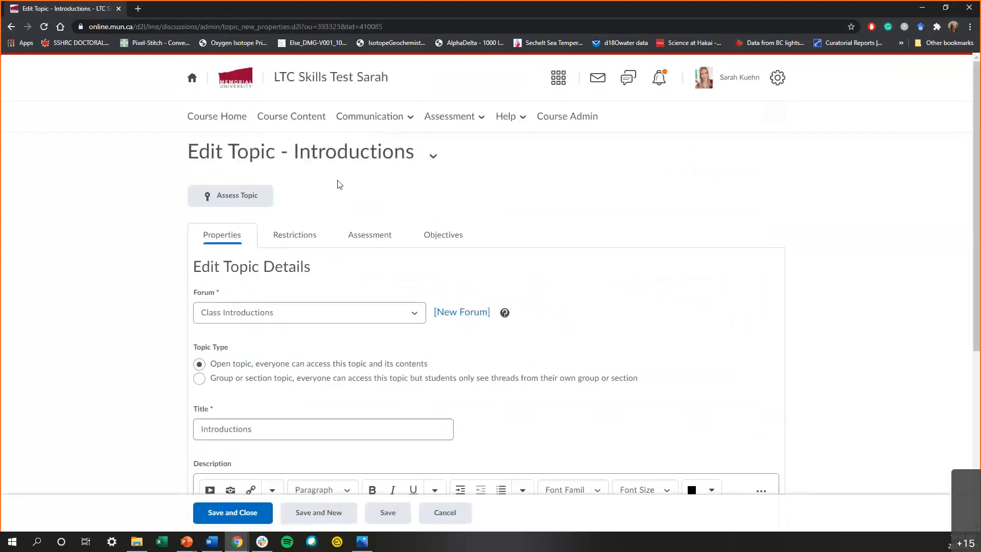
{"action": "left_click", "coordinate": [362, 240]}
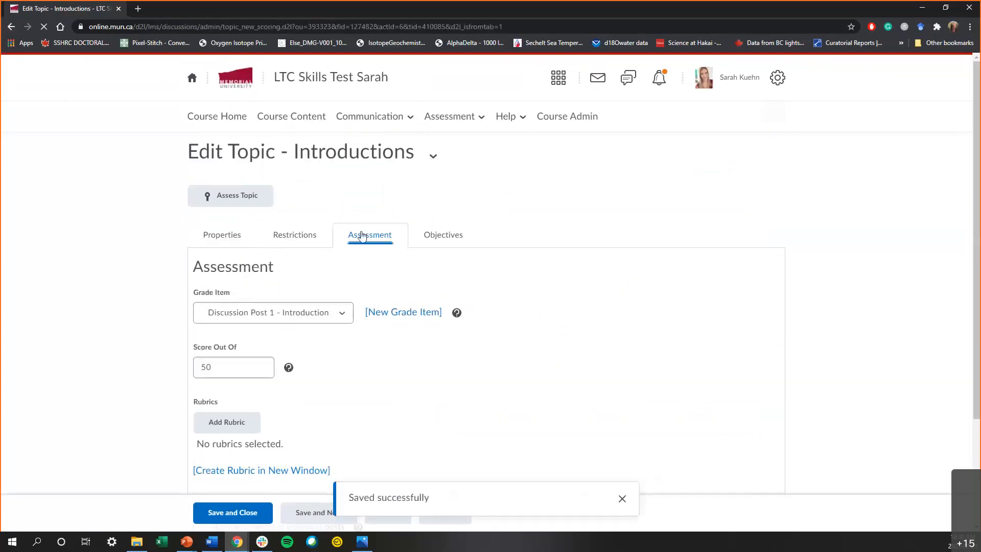
Attach the points-based analytic Discussion Posts rubric to the Introductions topic
{"action": "scroll", "coordinate": [362, 261], "scroll_direction": "down", "scroll_amount": 2}
{"action": "scroll", "coordinate": [219, 322], "scroll_direction": "down", "scroll_amount": 1}
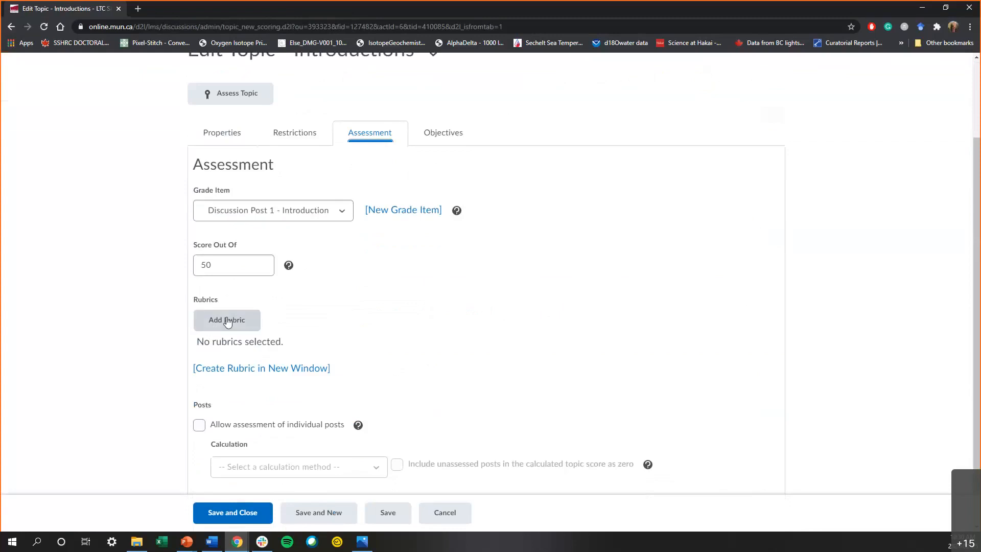
{"action": "left_click", "coordinate": [228, 321]}
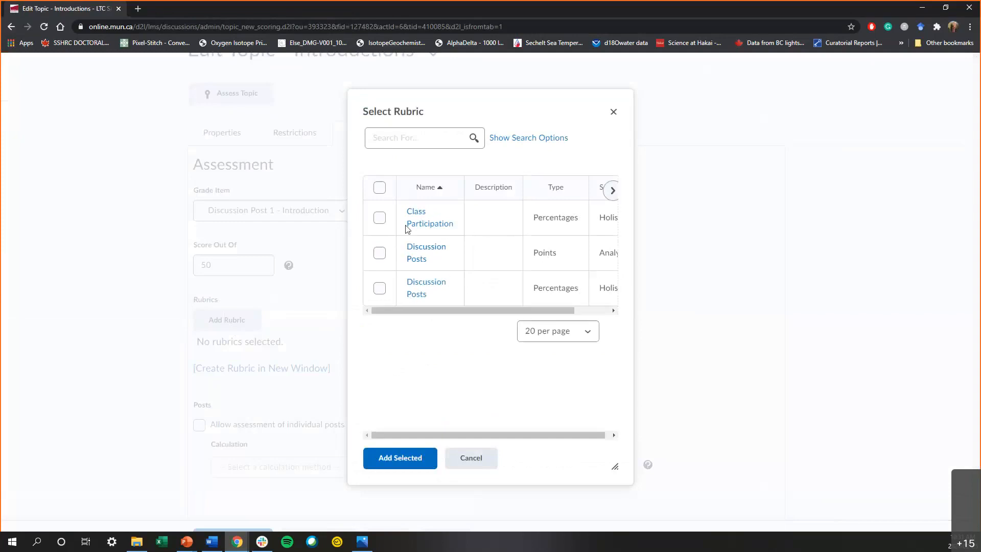
{"action": "left_click", "coordinate": [379, 254]}
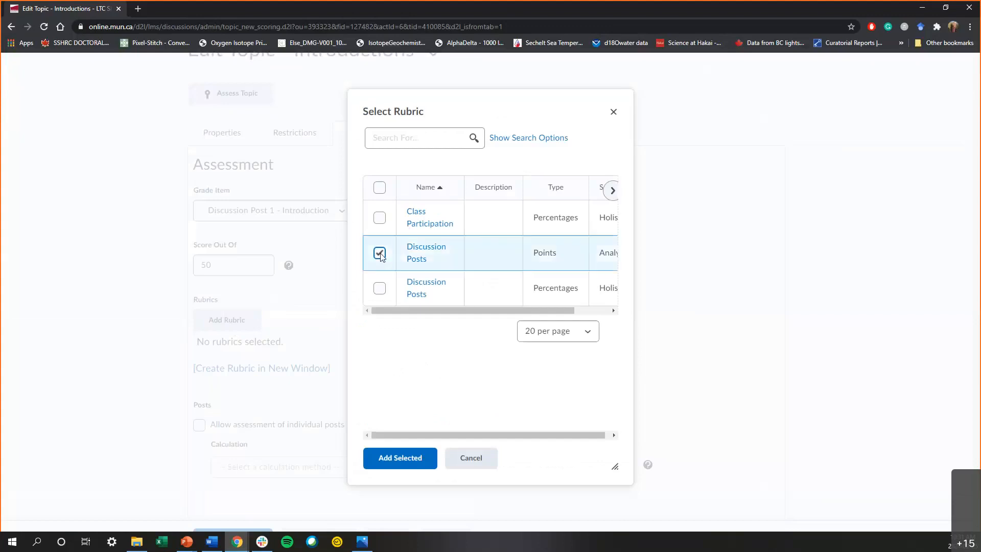
{"action": "left_click", "coordinate": [400, 458]}
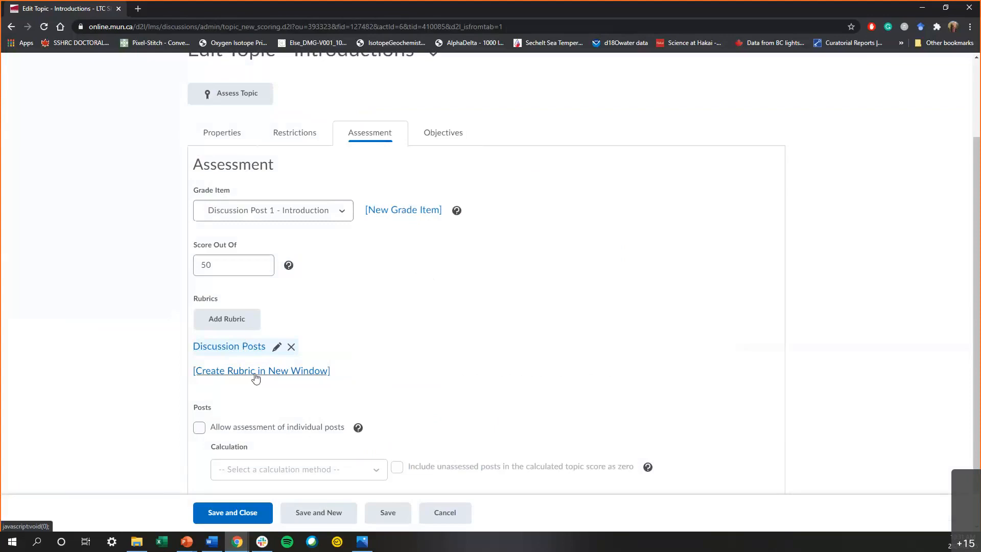
Open a blank rubric in a new window, return to the Introductions topic, and save and close it
{"action": "left_click", "coordinate": [320, 372]}
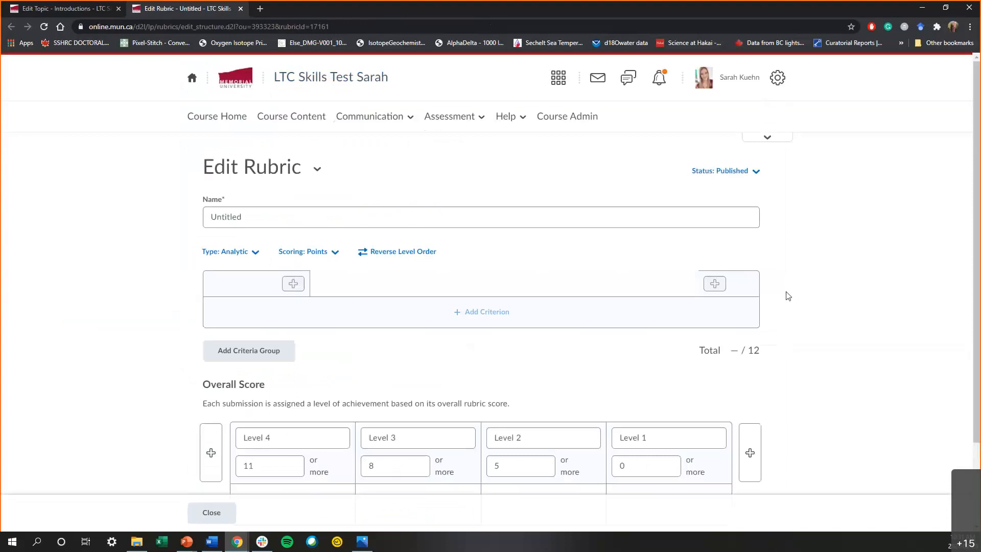
{"action": "left_click", "coordinate": [80, 10]}
{"action": "scroll", "coordinate": [371, 246], "scroll_direction": "down", "scroll_amount": 1}
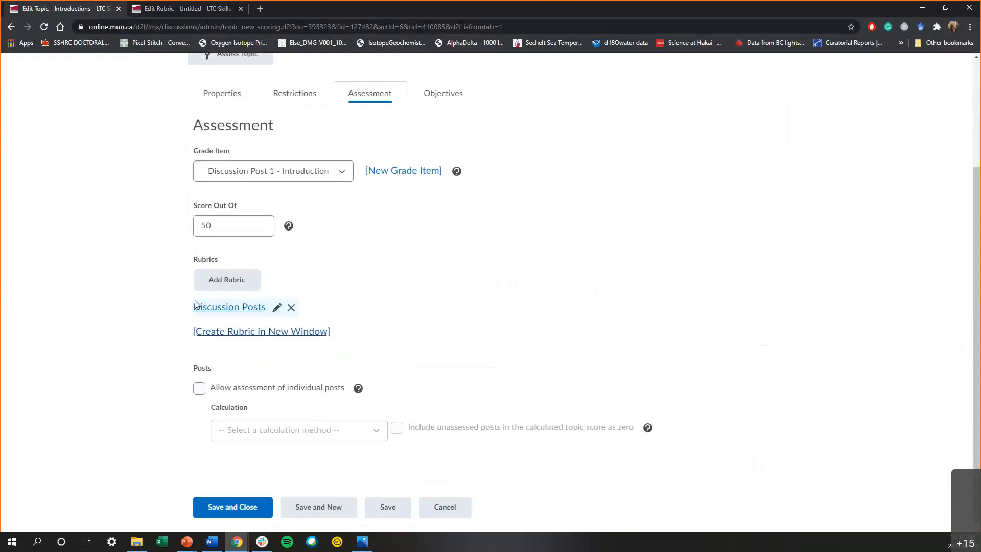
{"action": "left_click", "coordinate": [236, 507]}
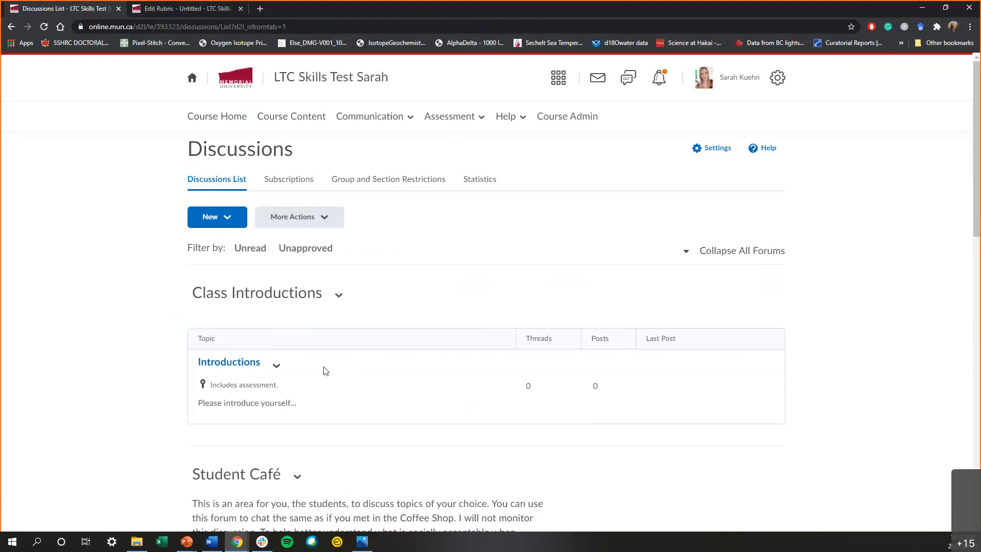
Assess the Introductions topic by opening the Discussion Posts rubric for the first listed student
{"action": "left_click", "coordinate": [274, 369]}
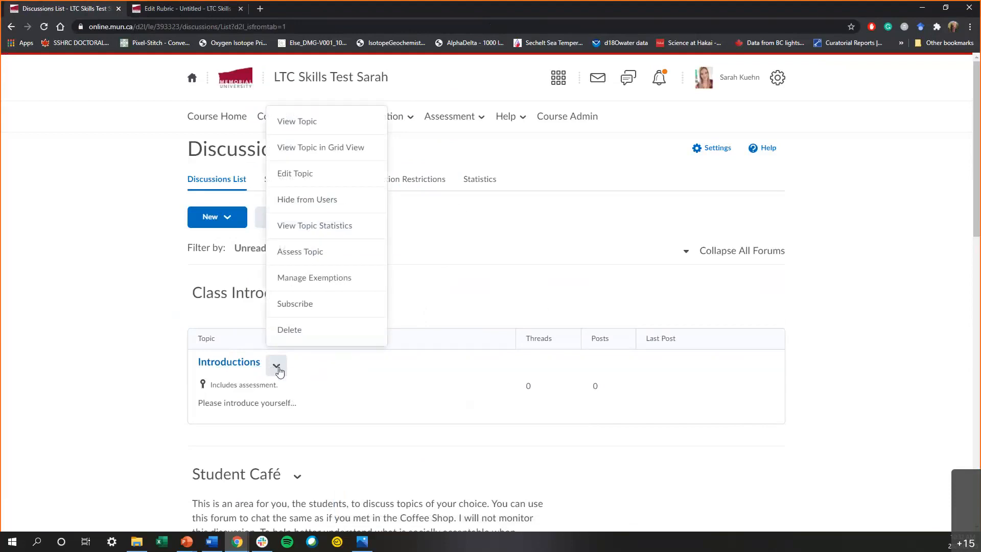
{"action": "left_click", "coordinate": [300, 253]}
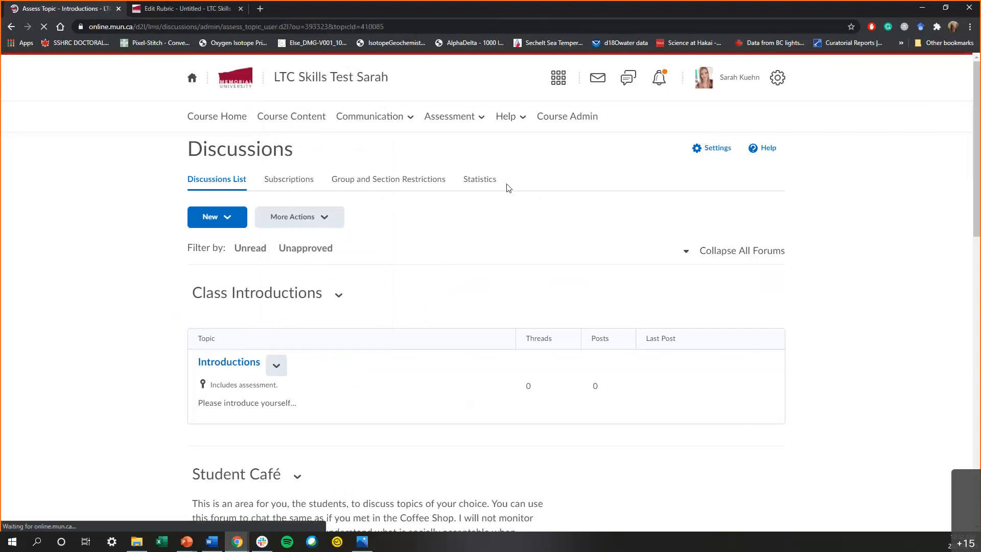
{"action": "scroll", "coordinate": [600, 276], "scroll_direction": "down", "scroll_amount": 3}
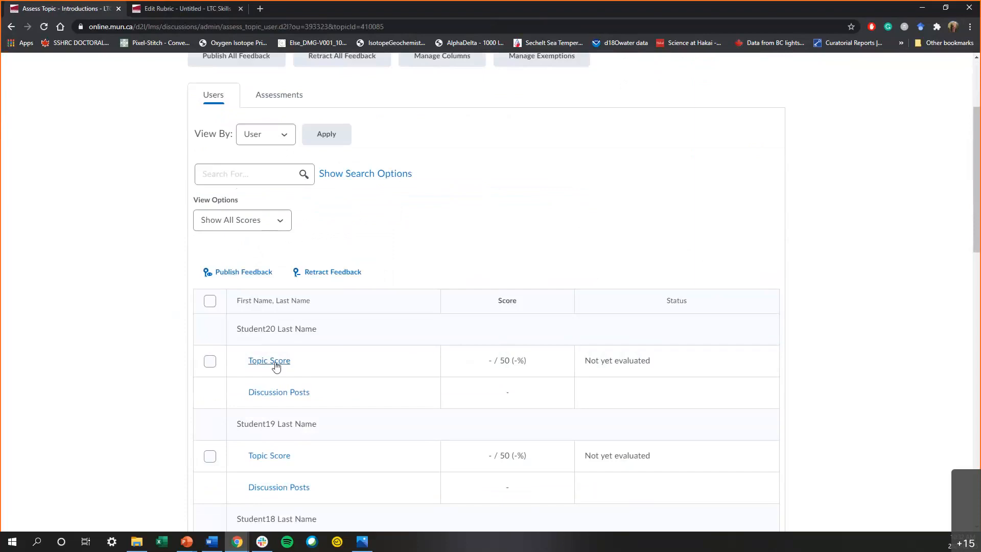
{"action": "left_click", "coordinate": [283, 394]}
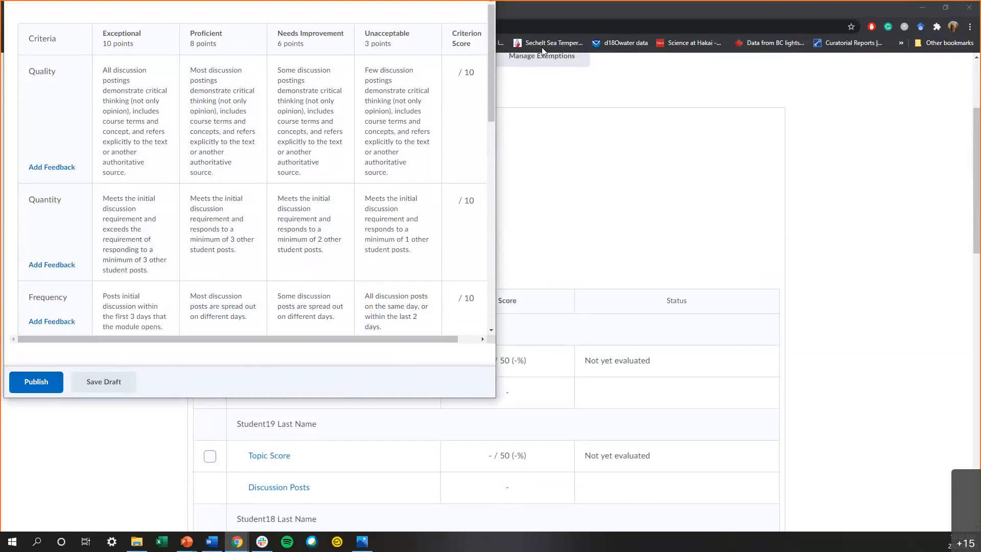
Review the rubric's achievement levels and save the first student's assessment as a draft
{"action": "left_click_drag", "start_coordinate": [385, 15], "coordinate": [396, 33]}
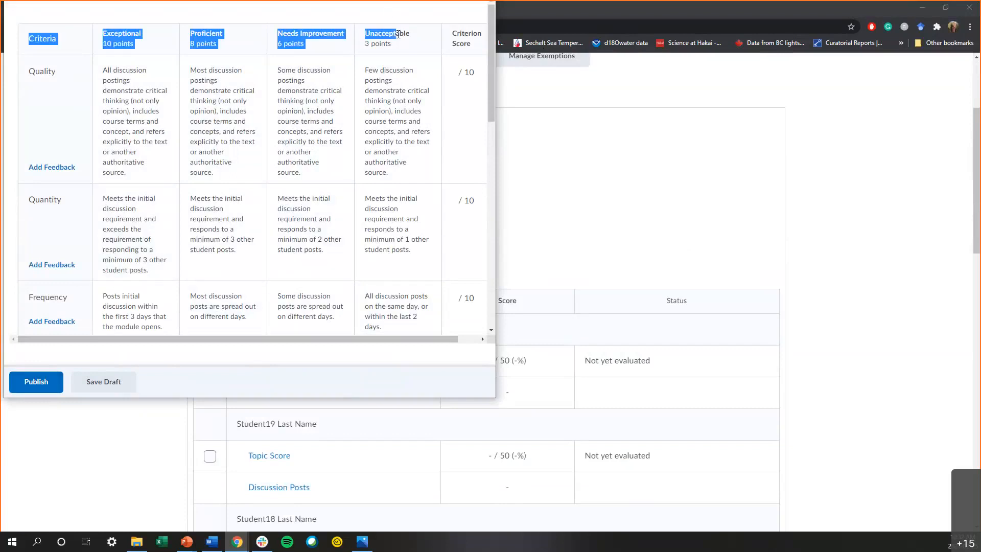
{"action": "left_click", "coordinate": [371, 379]}
{"action": "left_click", "coordinate": [120, 386]}
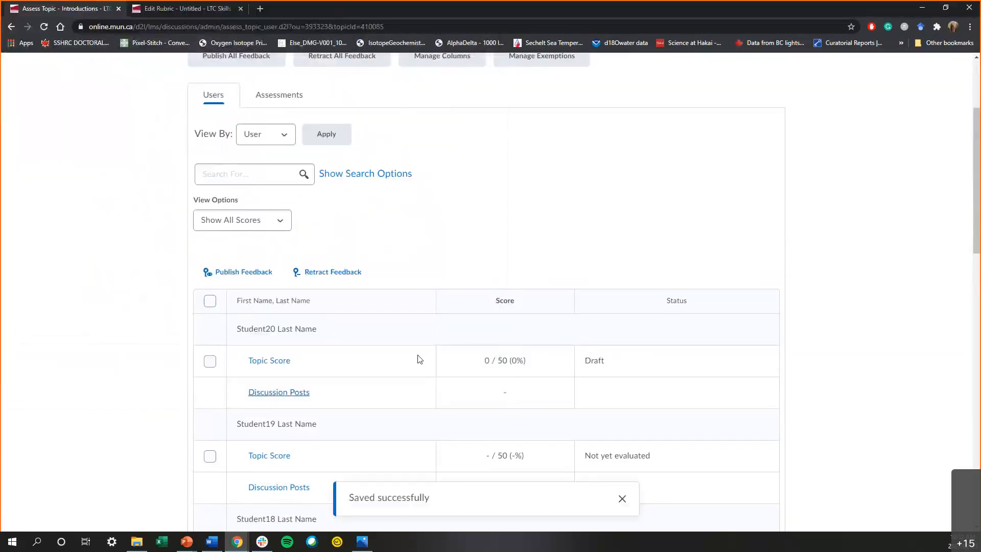
Look through the students' topic score entries and go to the course grades
{"action": "scroll", "coordinate": [417, 358], "scroll_direction": "down", "scroll_amount": 2}
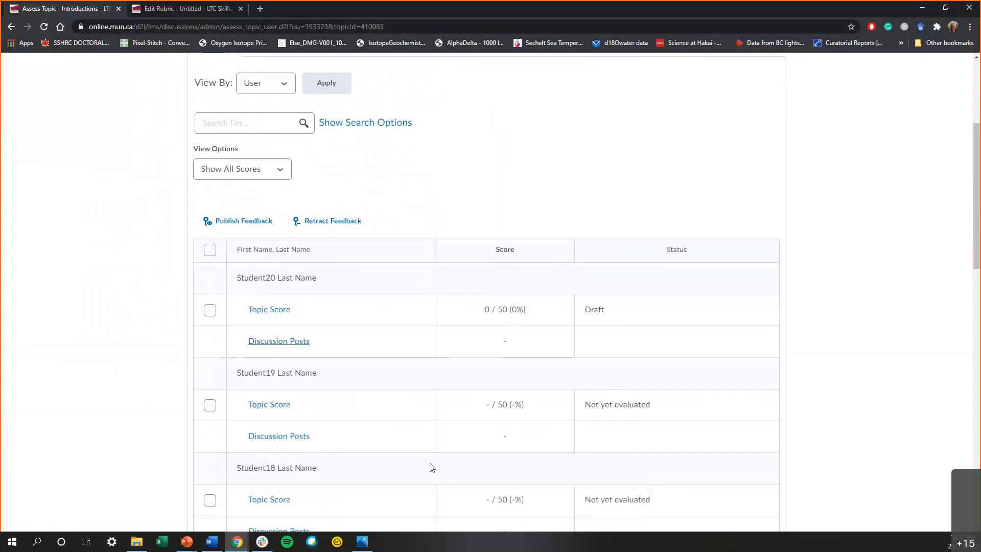
{"action": "scroll", "coordinate": [339, 469], "scroll_direction": "down", "scroll_amount": 2}
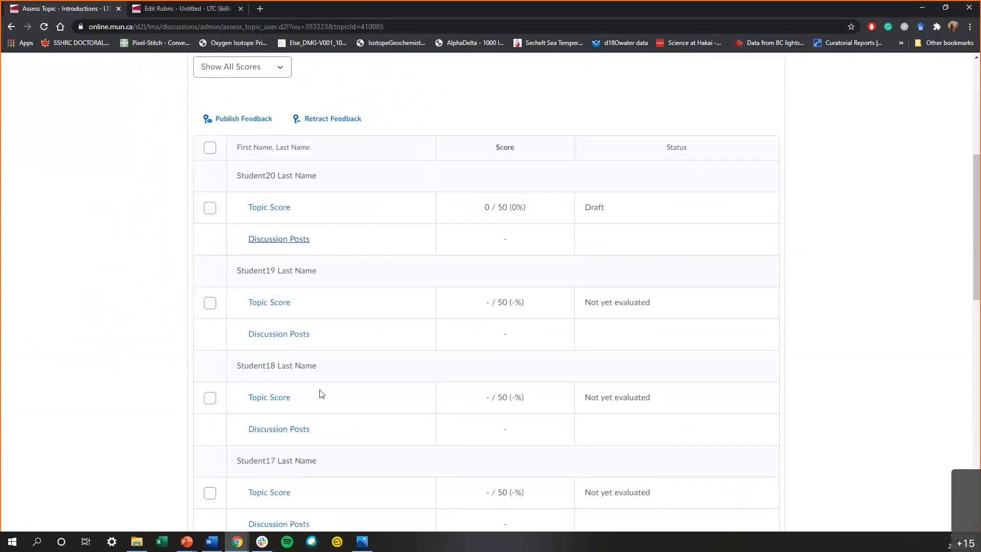
{"action": "scroll", "coordinate": [475, 213], "scroll_direction": "up", "scroll_amount": 5}
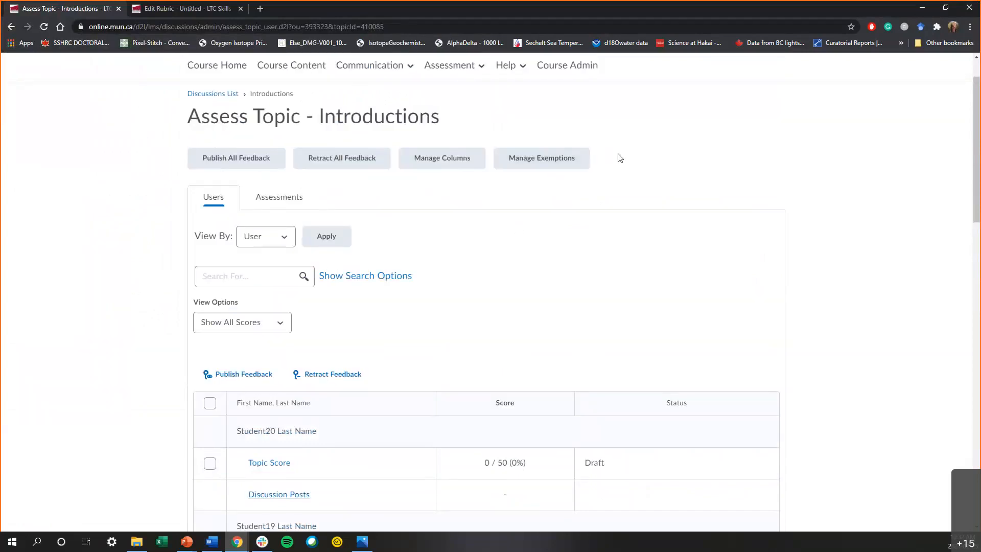
{"action": "scroll", "coordinate": [718, 161], "scroll_direction": "up", "scroll_amount": 1}
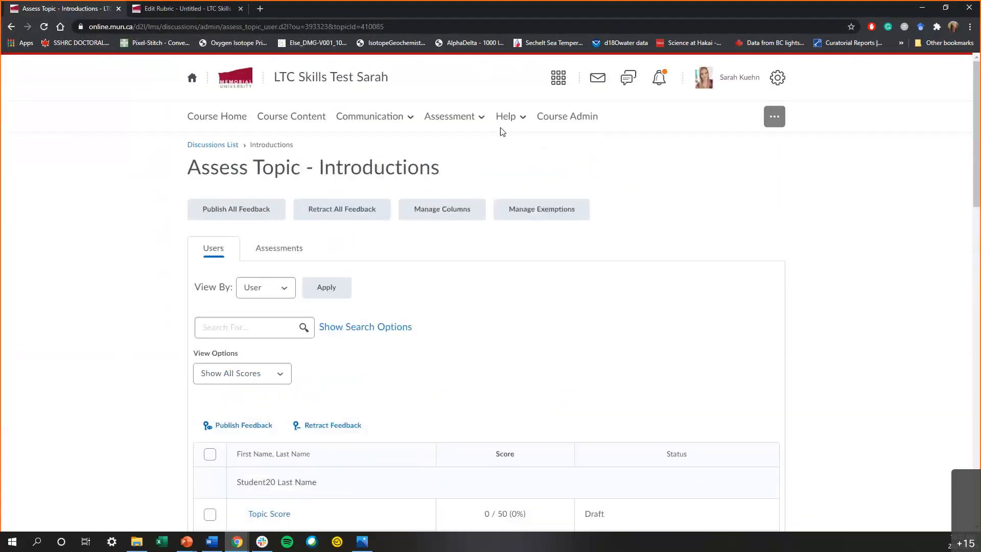
{"action": "left_click", "coordinate": [480, 121]}
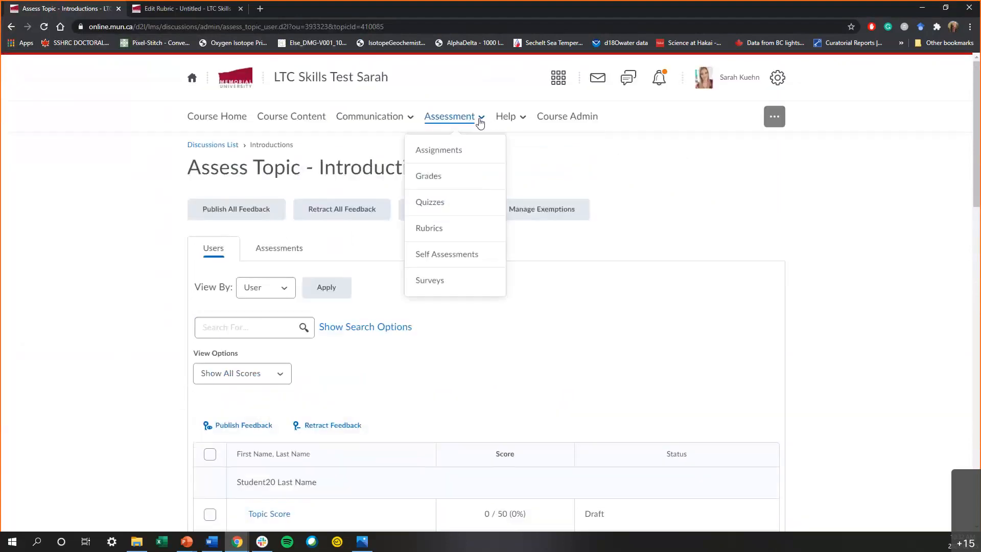
{"action": "left_click", "coordinate": [433, 184]}
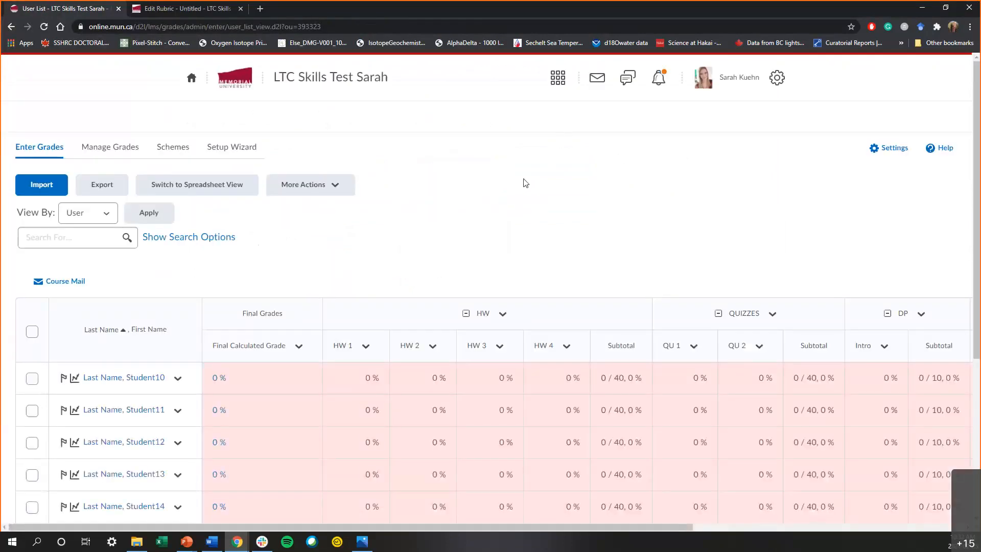
From the grade management list, open grade entry for the Discussion Post 1 - Introduction item
{"action": "scroll", "coordinate": [497, 139], "scroll_direction": "down", "scroll_amount": 3}
{"action": "scroll", "coordinate": [496, 138], "scroll_direction": "up", "scroll_amount": 3}
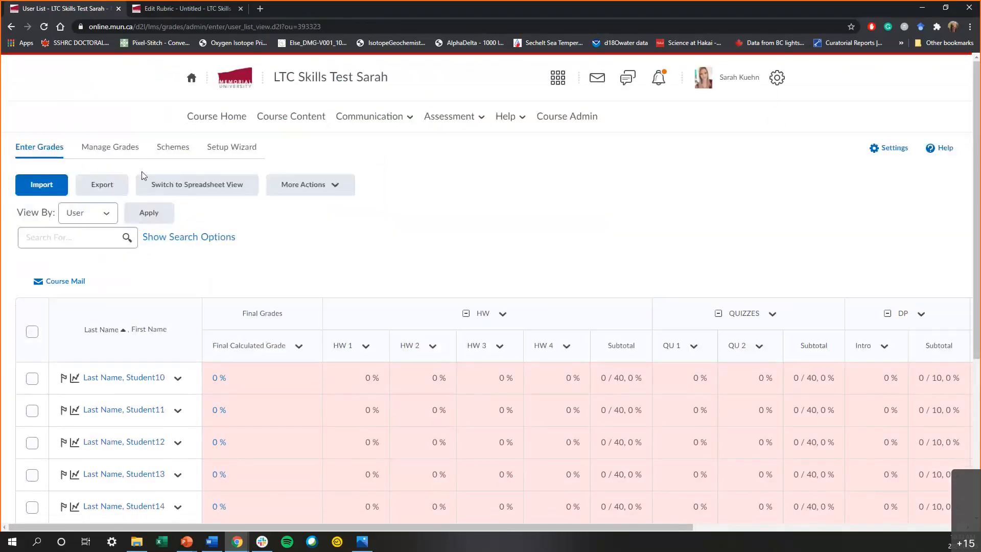
{"action": "left_click", "coordinate": [114, 149]}
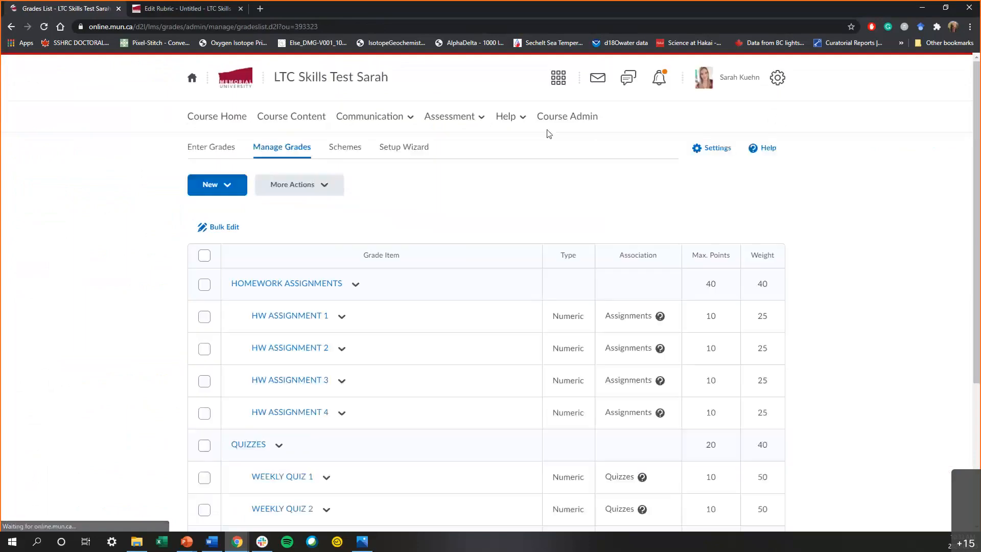
{"action": "scroll", "coordinate": [551, 193], "scroll_direction": "down", "scroll_amount": 4}
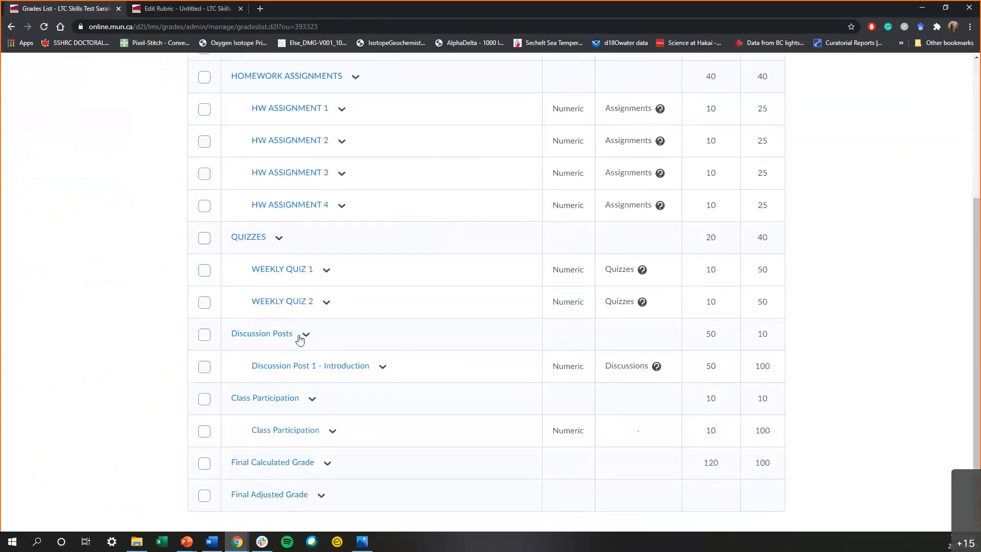
{"action": "left_click", "coordinate": [380, 367]}
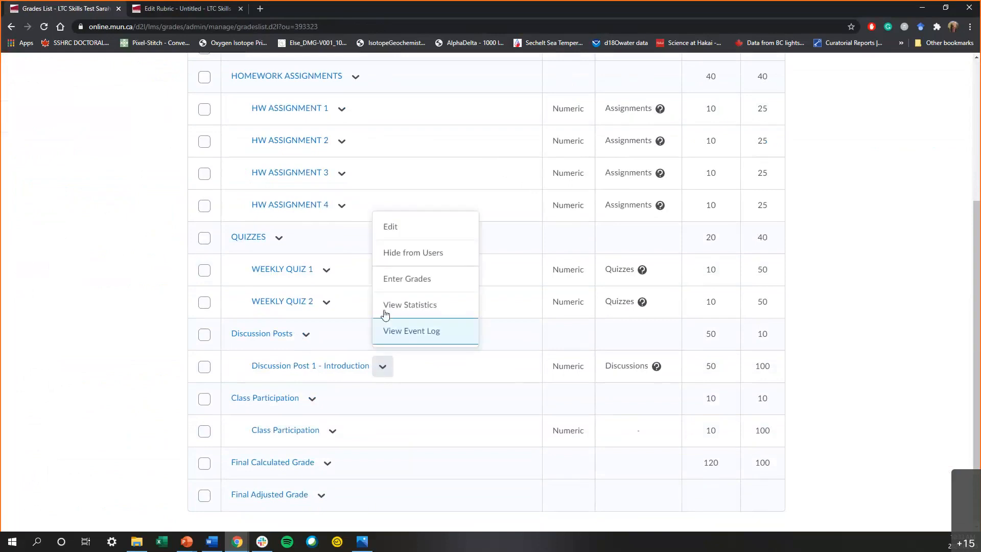
{"action": "left_click", "coordinate": [423, 285]}
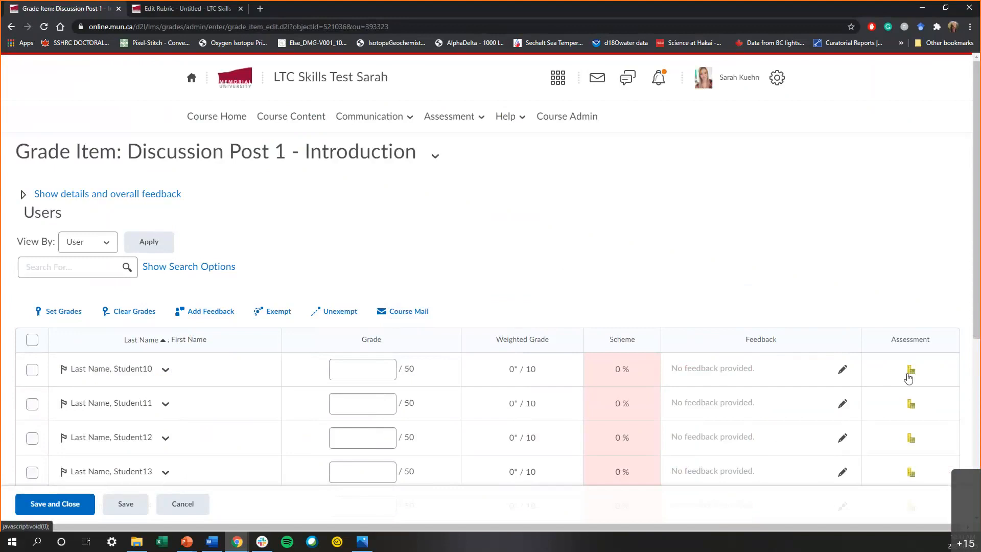
Assess the first listed student with the rubric: Quality Exceptional, Quantity Proficient, Frequency Needs Improvement, and save it as a draft
{"action": "scroll", "coordinate": [152, 406], "scroll_direction": "down", "scroll_amount": 3}
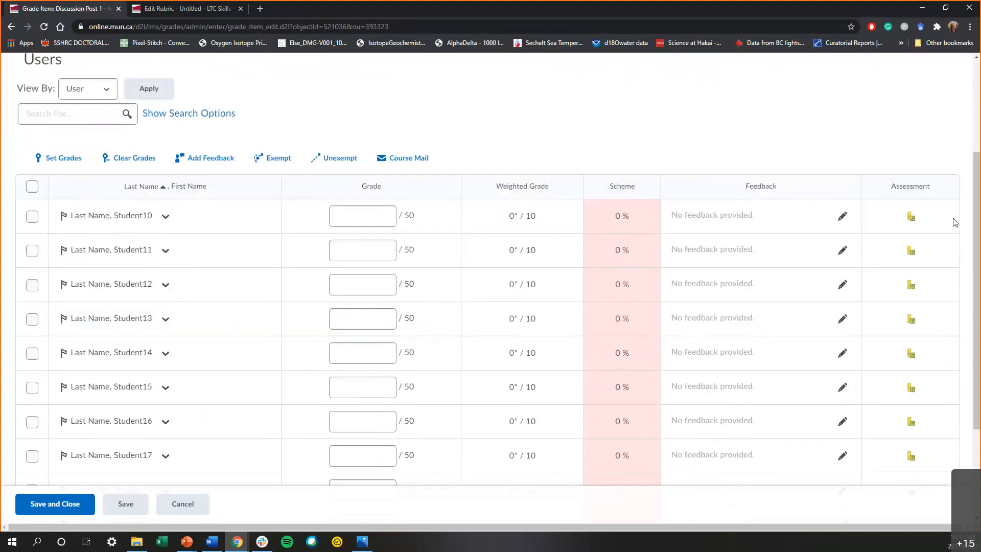
{"action": "left_click", "coordinate": [914, 226]}
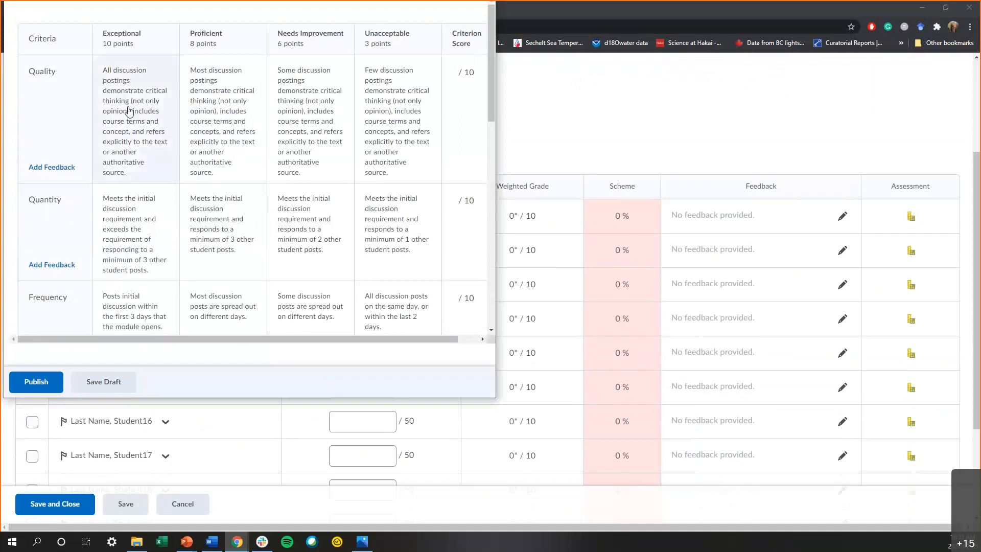
{"action": "left_click", "coordinate": [129, 110]}
{"action": "left_click", "coordinate": [202, 254]}
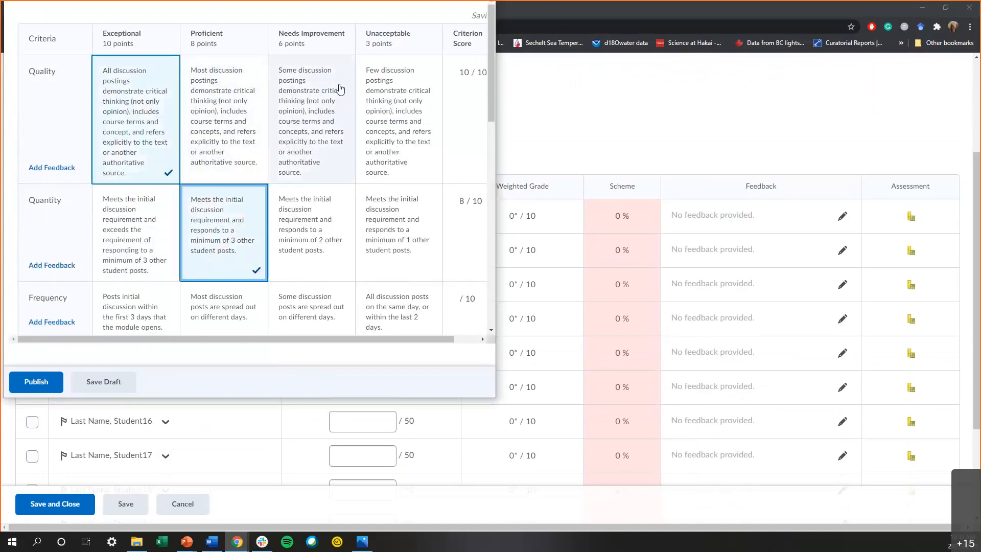
{"action": "left_click", "coordinate": [308, 302]}
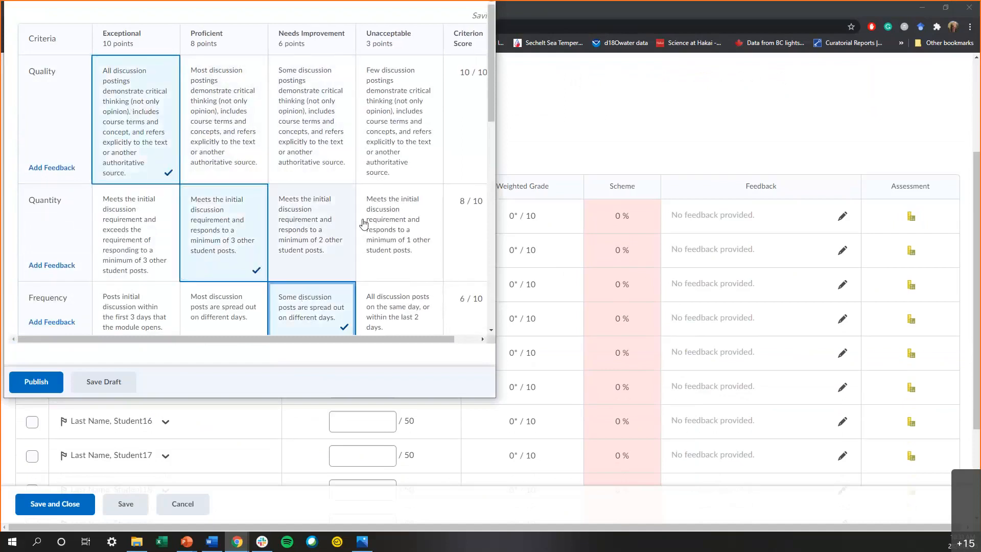
{"action": "scroll", "coordinate": [364, 224], "scroll_direction": "down", "scroll_amount": 1}
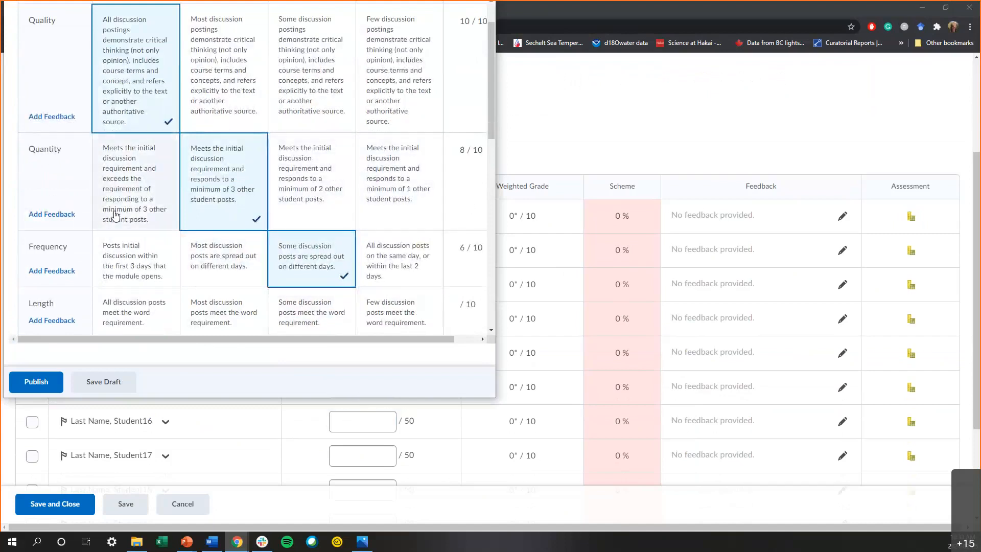
{"action": "left_click", "coordinate": [113, 394]}
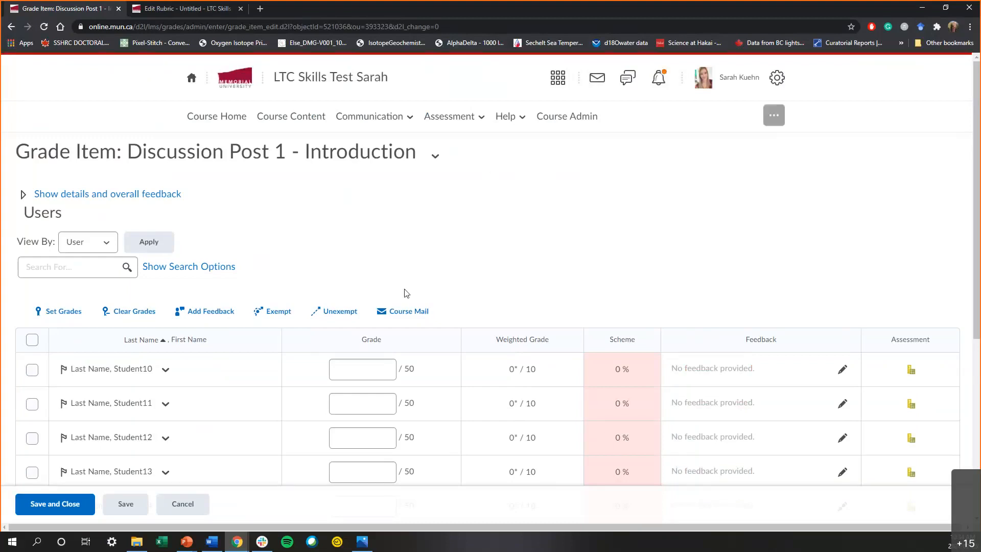
Switch to the Rubric Workshop presentation in PowerPoint and compare the example rubric slides for discussion posts and class participation
{"action": "left_click", "coordinate": [187, 544]}
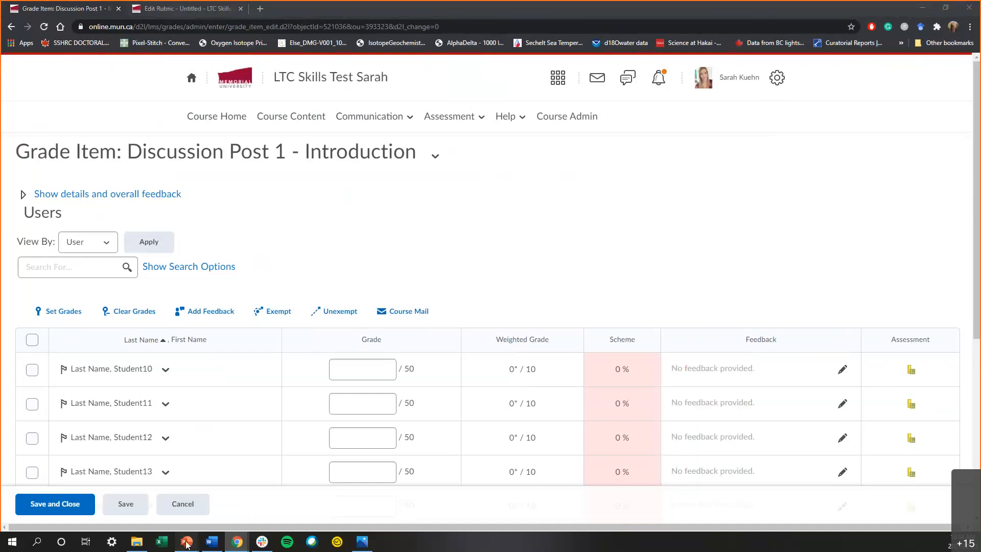
{"action": "left_click", "coordinate": [161, 512]}
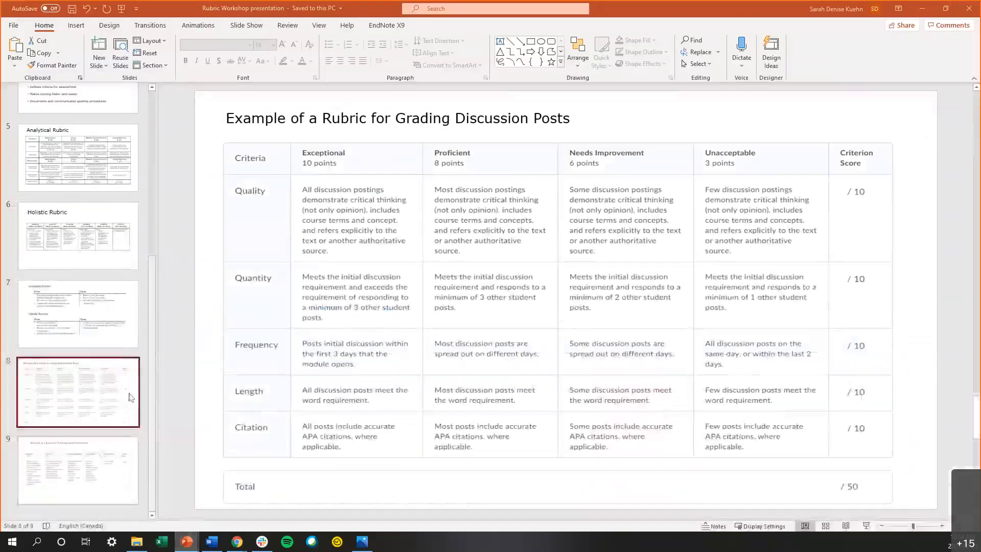
{"action": "key", "text": "Down"}
{"action": "left_click", "coordinate": [92, 390]}
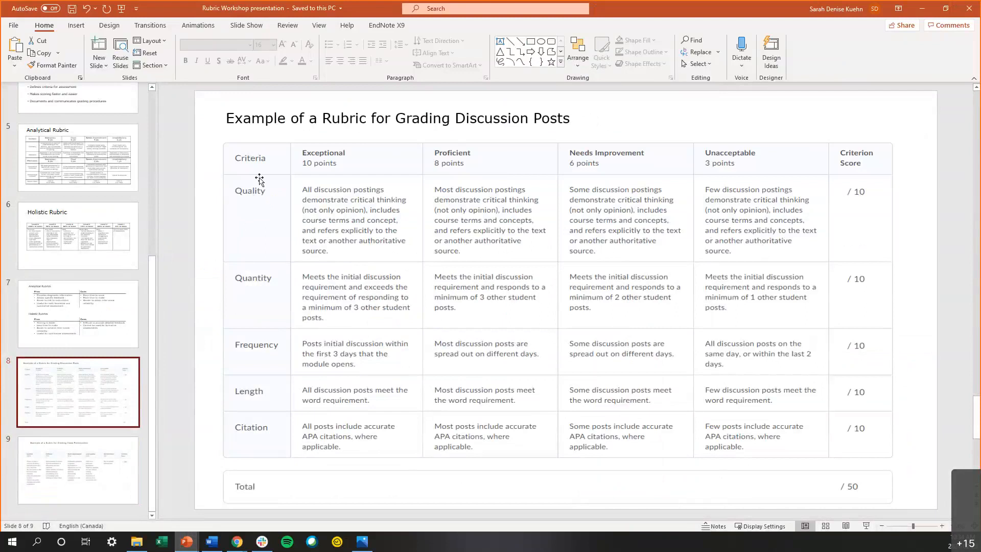
{"action": "left_click", "coordinate": [93, 471]}
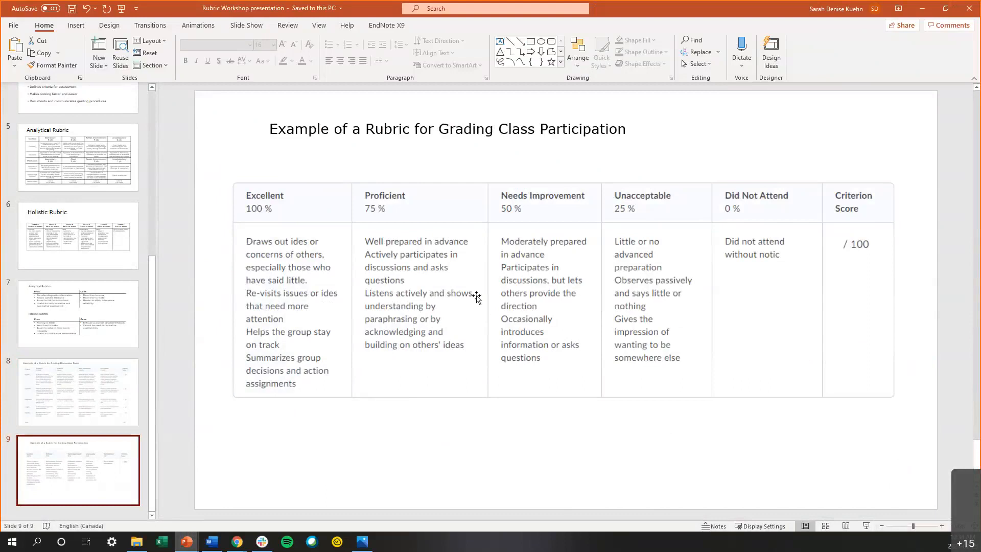
{"action": "left_click", "coordinate": [107, 397]}
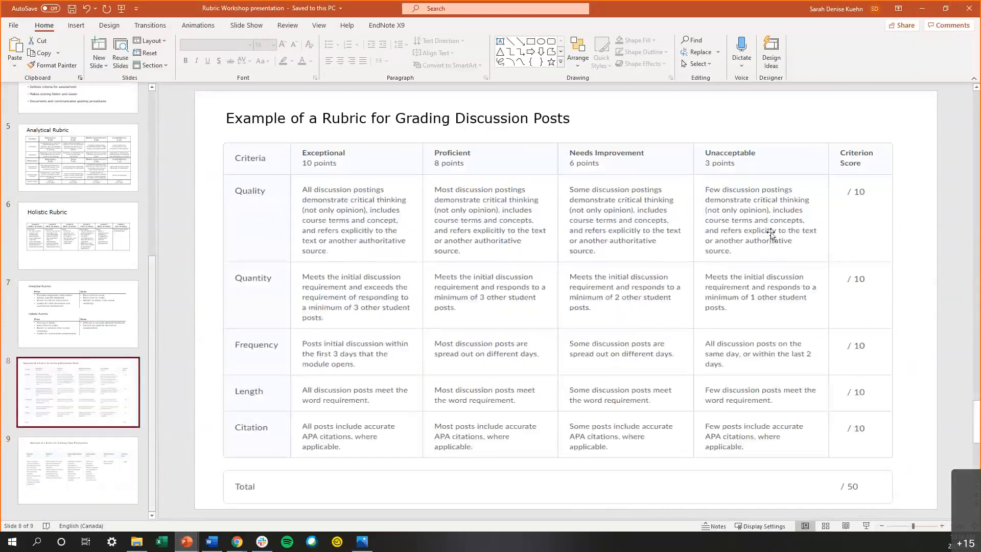
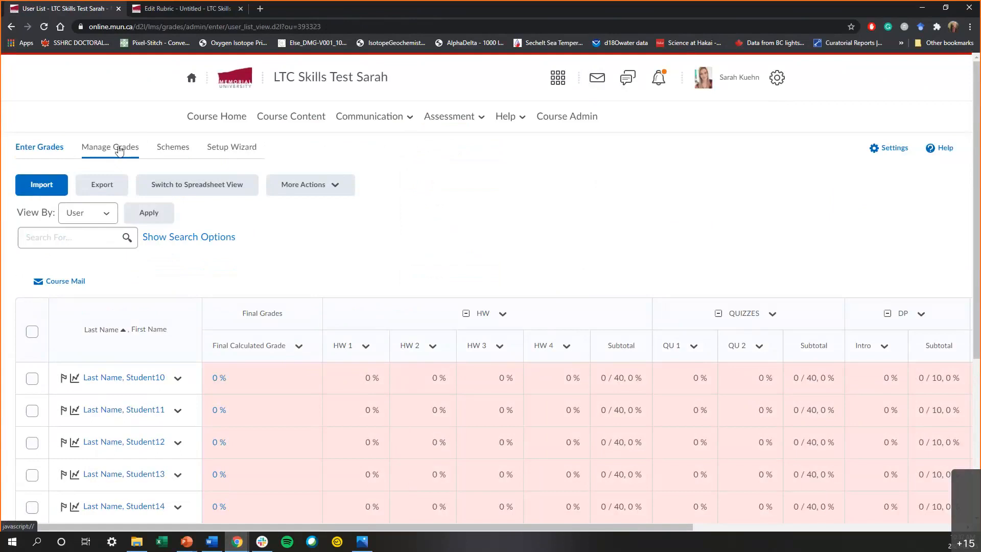
Return to the course's grade management list and reopen grade entry for Discussion Post 1 - Introduction
{"action": "left_click", "coordinate": [120, 149]}
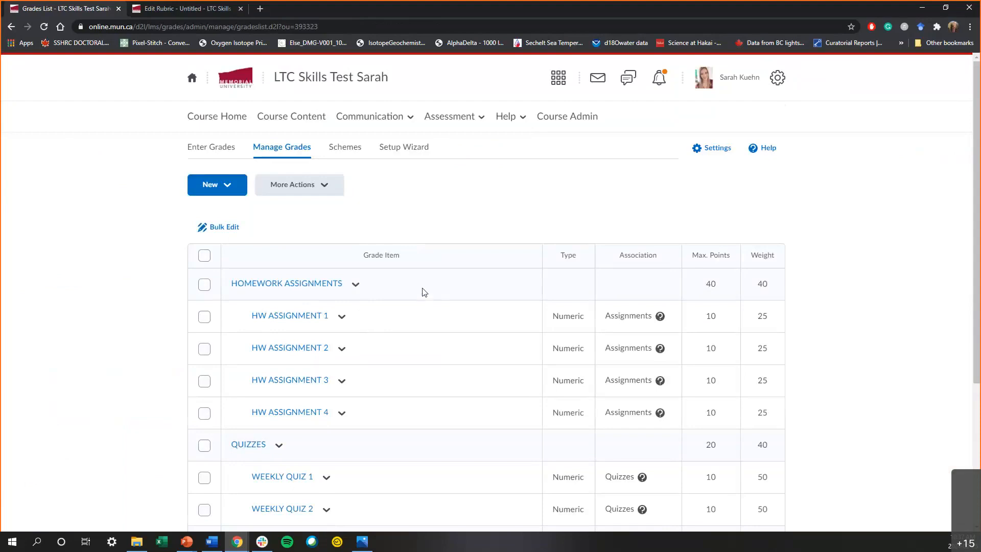
{"action": "scroll", "coordinate": [422, 292], "scroll_direction": "down", "scroll_amount": 4}
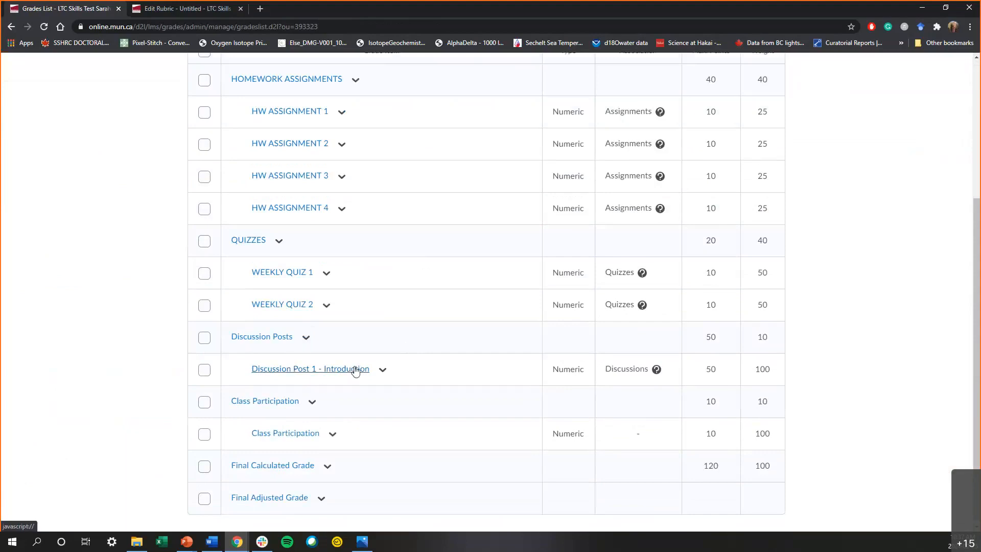
{"action": "left_click", "coordinate": [382, 371]}
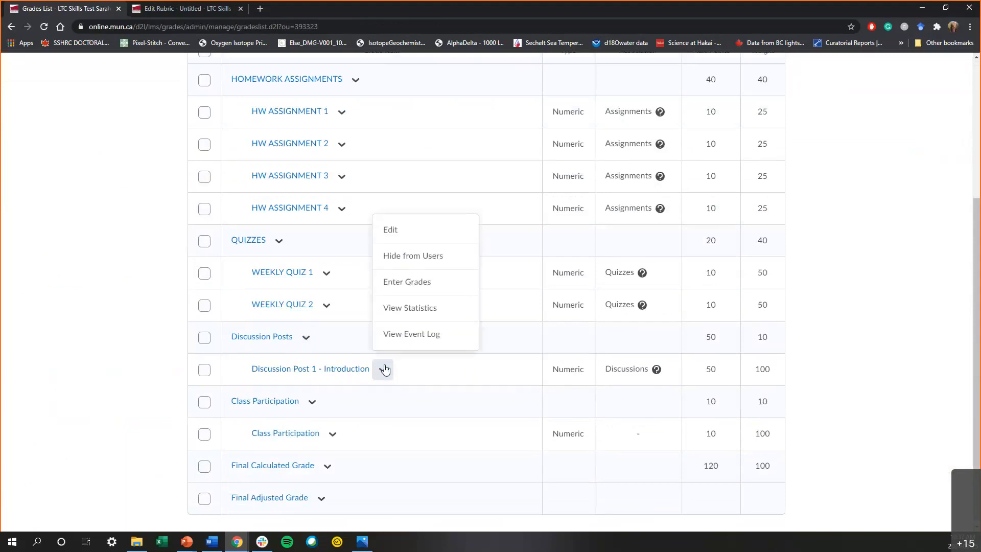
{"action": "left_click", "coordinate": [405, 287]}
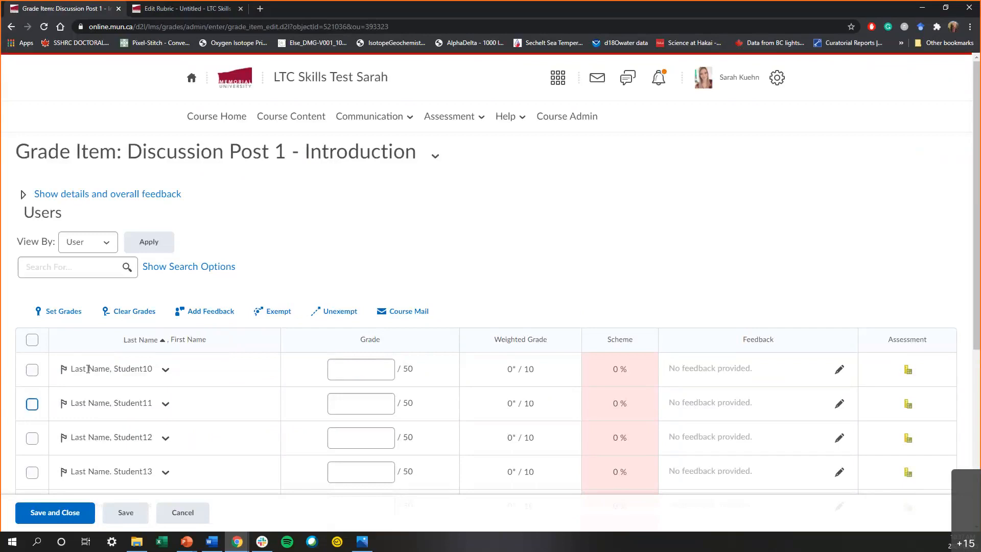
Open the first listed student's rubric assessment and enlarge its window so every rating column fits
{"action": "scroll", "coordinate": [141, 384], "scroll_direction": "down", "scroll_amount": 1}
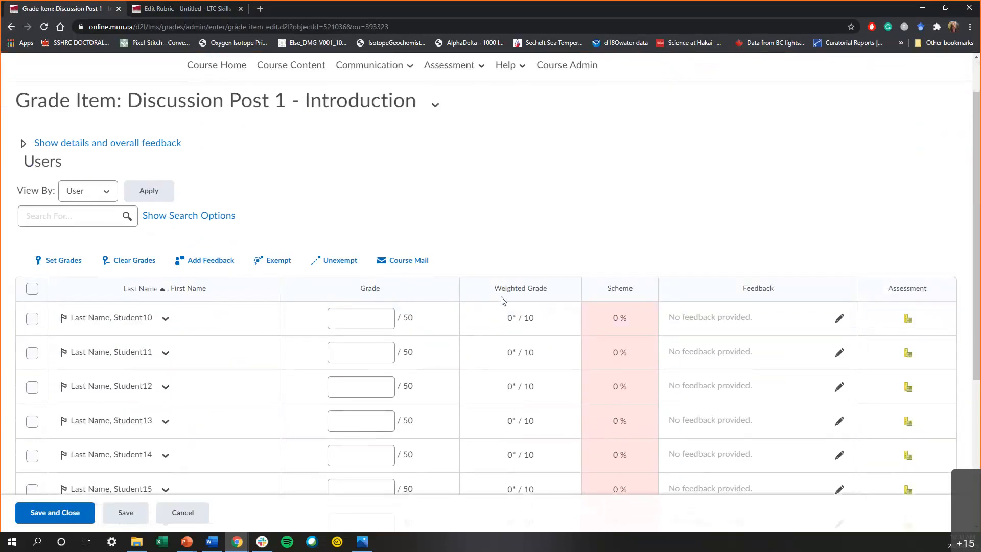
{"action": "left_click", "coordinate": [908, 319]}
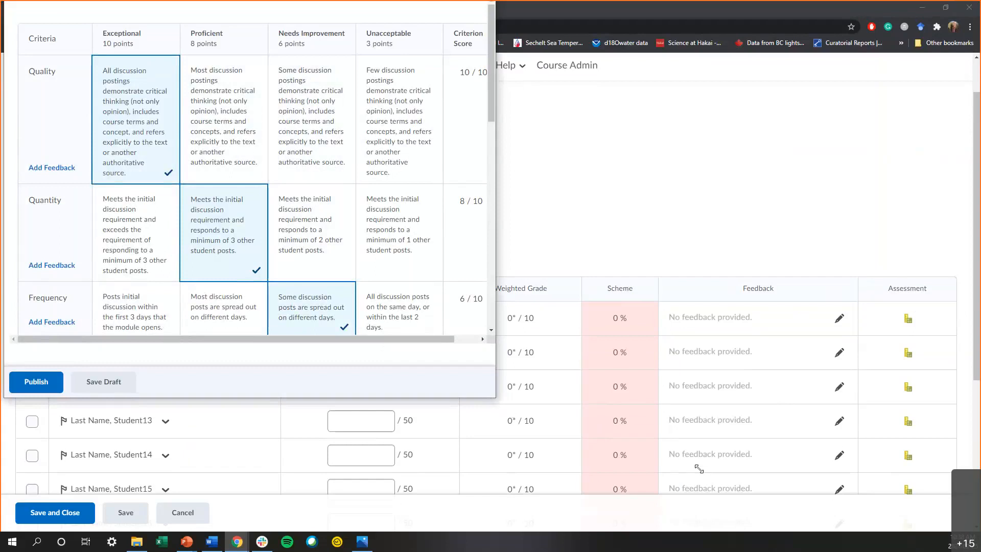
{"action": "left_click_drag", "start_coordinate": [698, 468], "coordinate": [699, 467]}
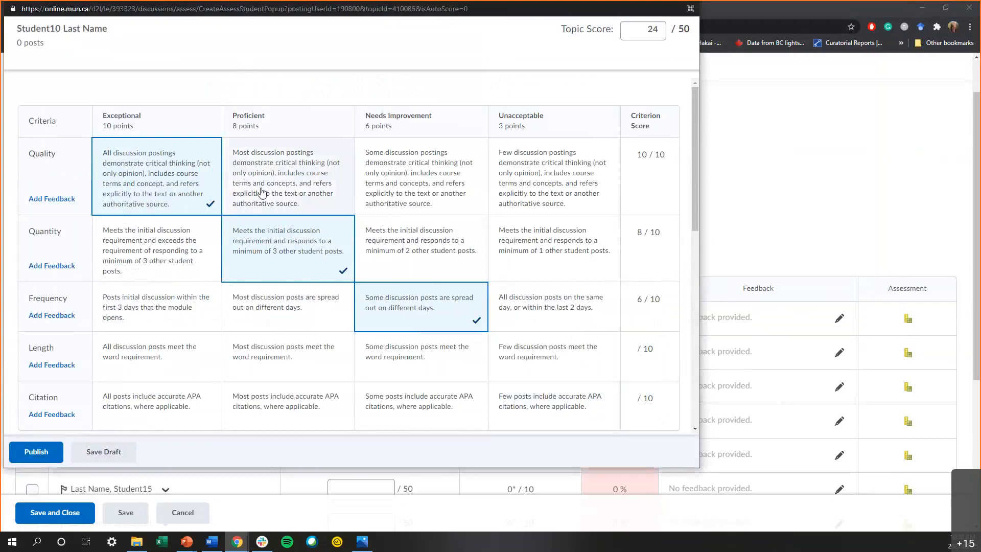
Set the Quality criterion to Proficient, and check the rubric's total and overall score levels
{"action": "left_click", "coordinate": [136, 189]}
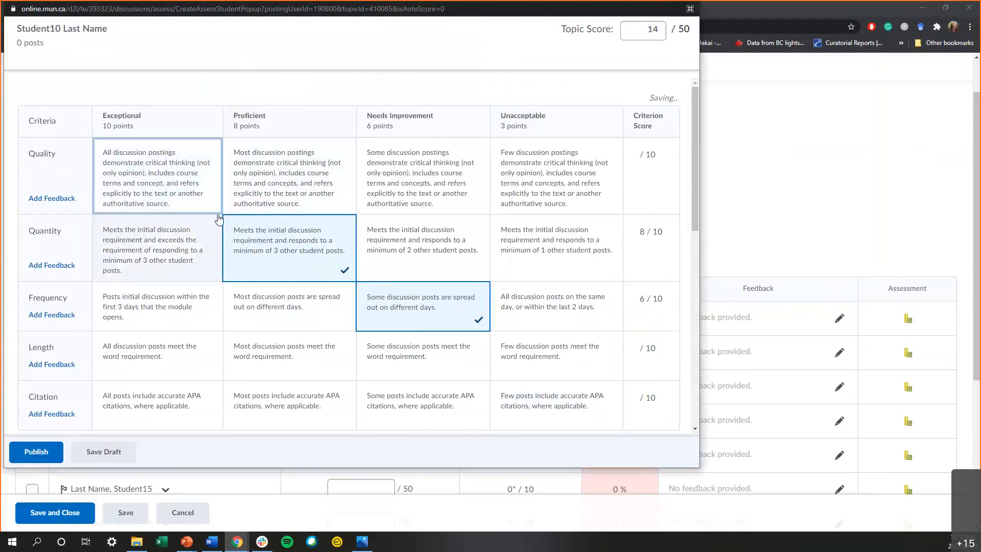
{"action": "left_click", "coordinate": [205, 185]}
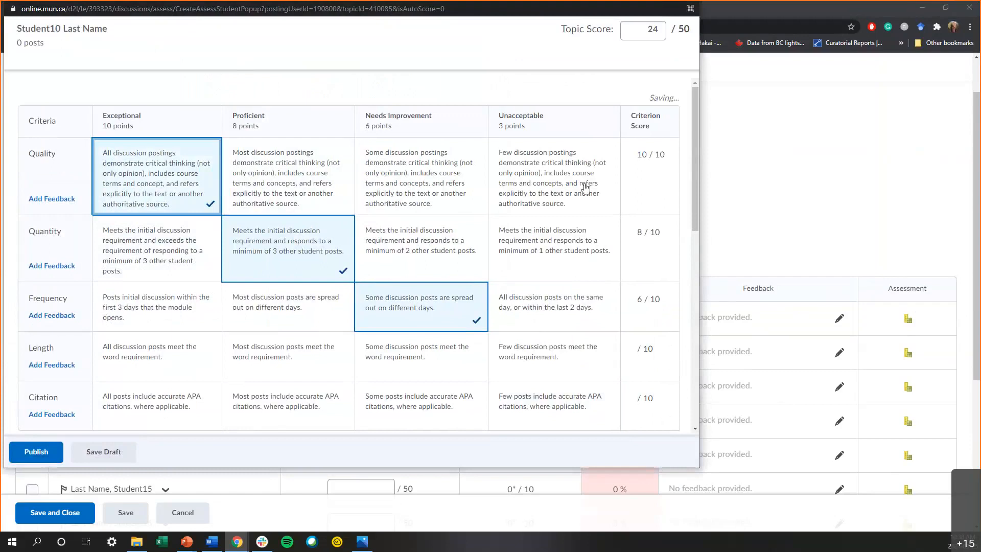
{"action": "left_click", "coordinate": [154, 167]}
{"action": "left_click_drag", "start_coordinate": [336, 167], "coordinate": [340, 167]}
{"action": "left_click", "coordinate": [341, 171]}
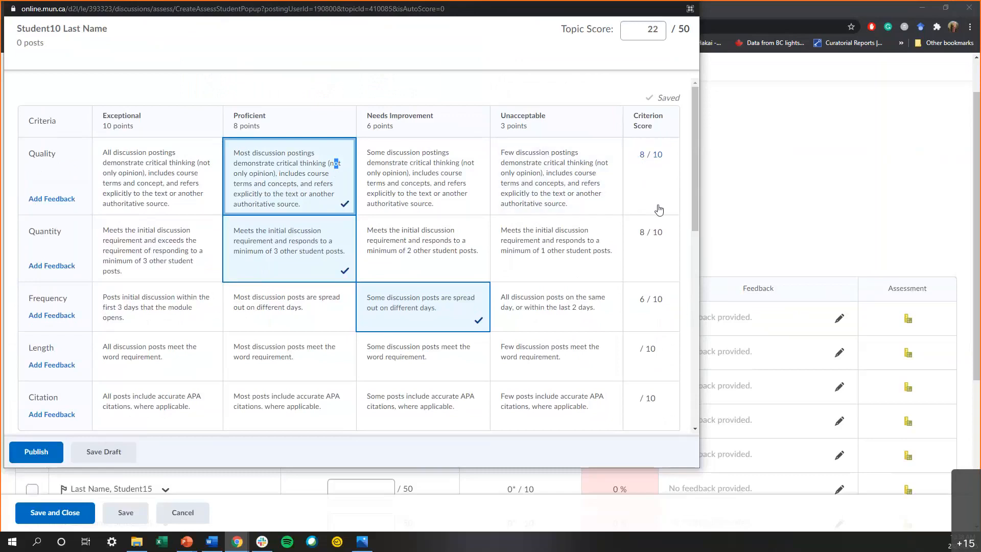
{"action": "scroll", "coordinate": [662, 209], "scroll_direction": "down", "scroll_amount": 2}
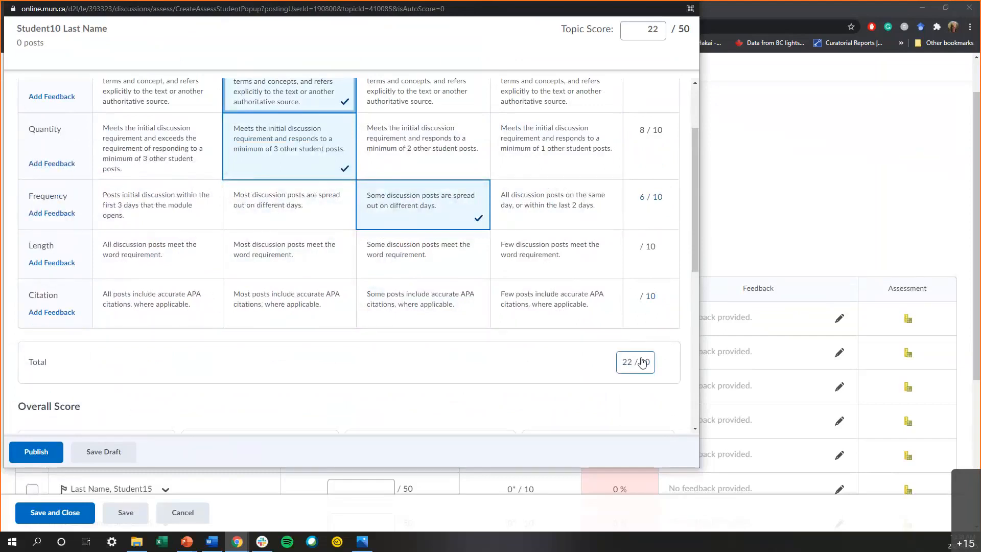
{"action": "scroll", "coordinate": [603, 345], "scroll_direction": "down", "scroll_amount": 3}
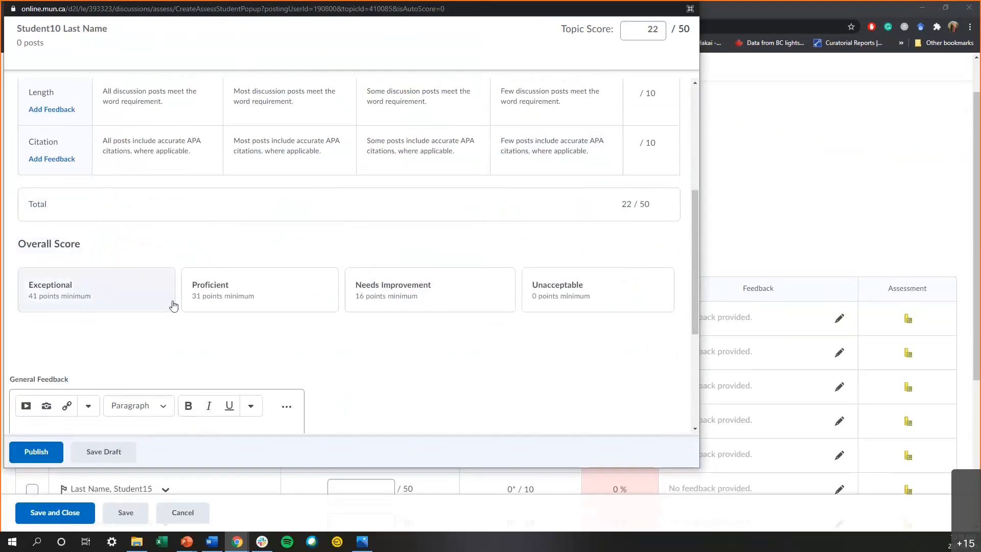
{"action": "scroll", "coordinate": [251, 353], "scroll_direction": "up", "scroll_amount": 1}
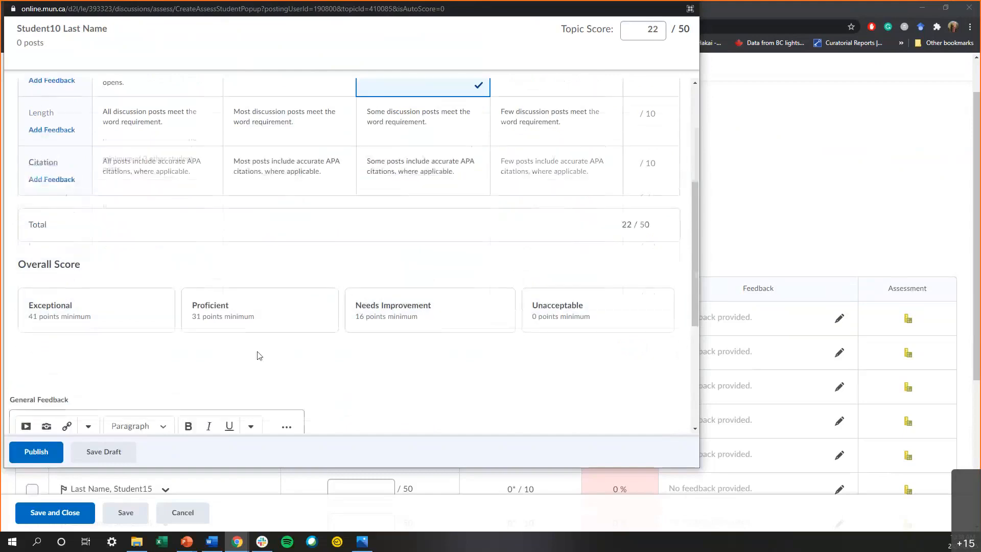
{"action": "scroll", "coordinate": [259, 356], "scroll_direction": "up", "scroll_amount": 5}
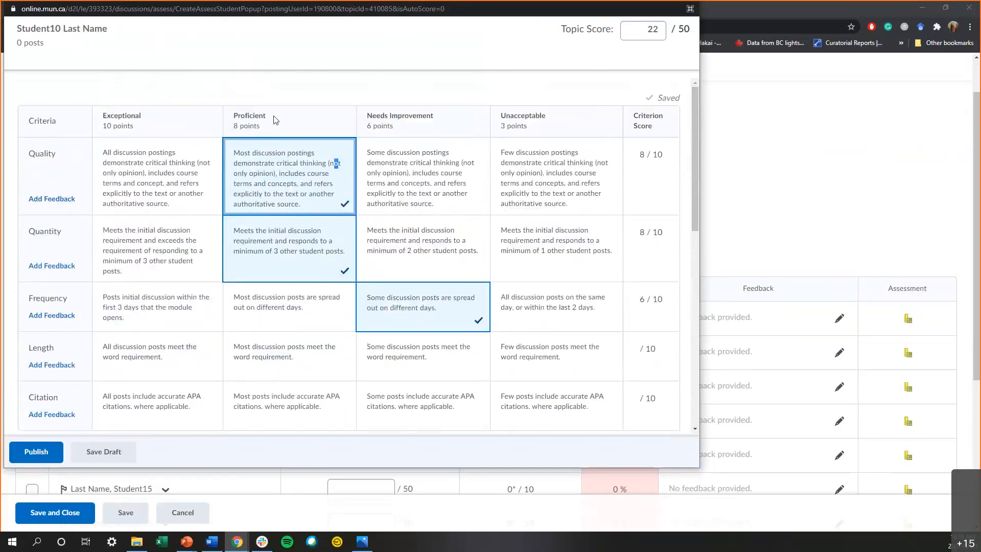
Try adding the criterion feedback "Needs work" to the Quality criterion, and clear the text
{"action": "left_click", "coordinate": [52, 201]}
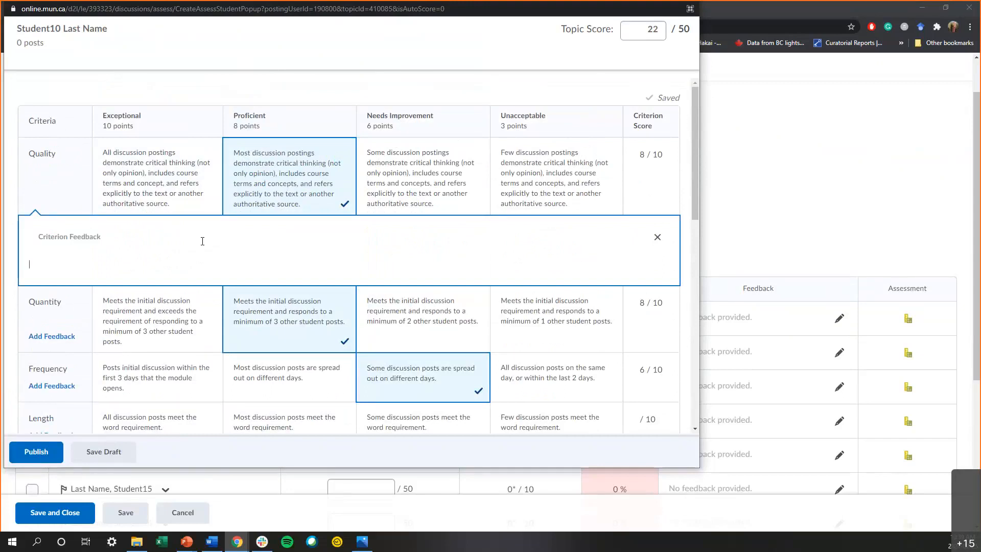
{"action": "type", "text": "Needs work"}
{"action": "key", "text": "BackSpace"}
{"action": "key", "text": "BackSpace"}
{"action": "key", "text": "BackSpace"}
{"action": "key", "text": "BackSpace"}
{"action": "key", "text": "BackSpace"}
{"action": "key", "text": "BackSpace"}
{"action": "key", "text": "BackSpace"}
{"action": "key", "text": "BackSpace"}
{"action": "key", "text": "BackSpace"}
{"action": "key", "text": "BackSpace"}
Examine the General Feedback box and the posts section below the rubric's overall score
{"action": "scroll", "coordinate": [203, 241], "scroll_direction": "down", "scroll_amount": 5}
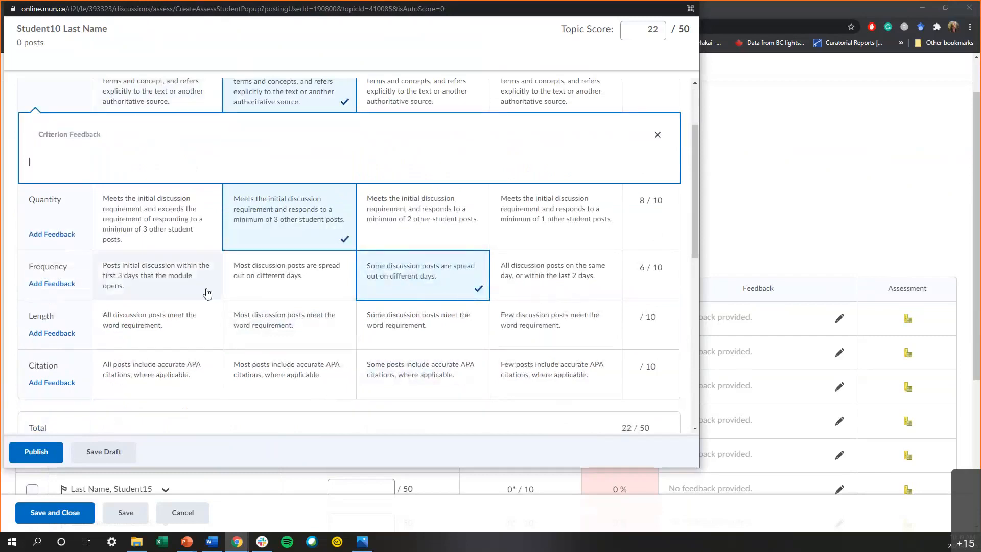
{"action": "scroll", "coordinate": [217, 265], "scroll_direction": "down", "scroll_amount": 4}
{"action": "left_click", "coordinate": [60, 303]}
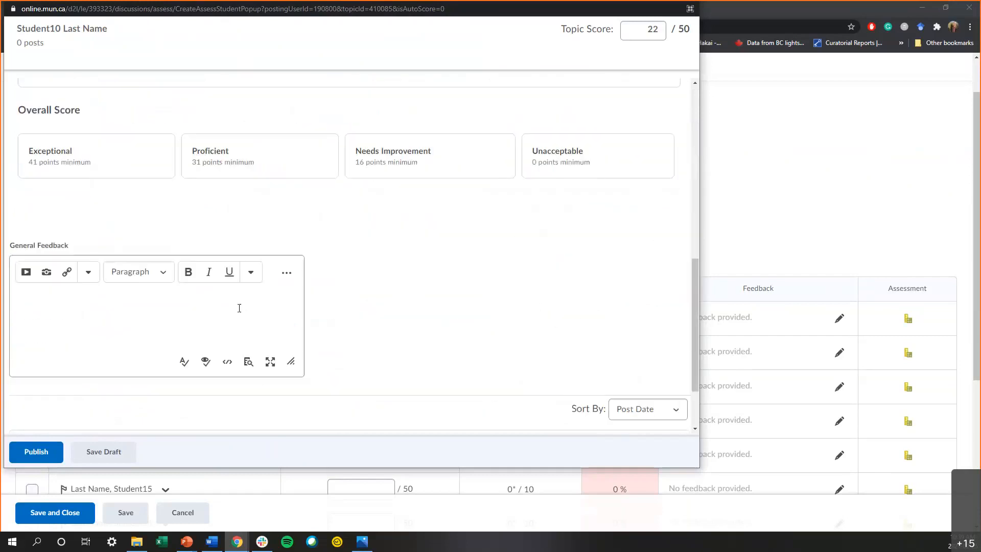
{"action": "scroll", "coordinate": [247, 344], "scroll_direction": "down", "scroll_amount": 2}
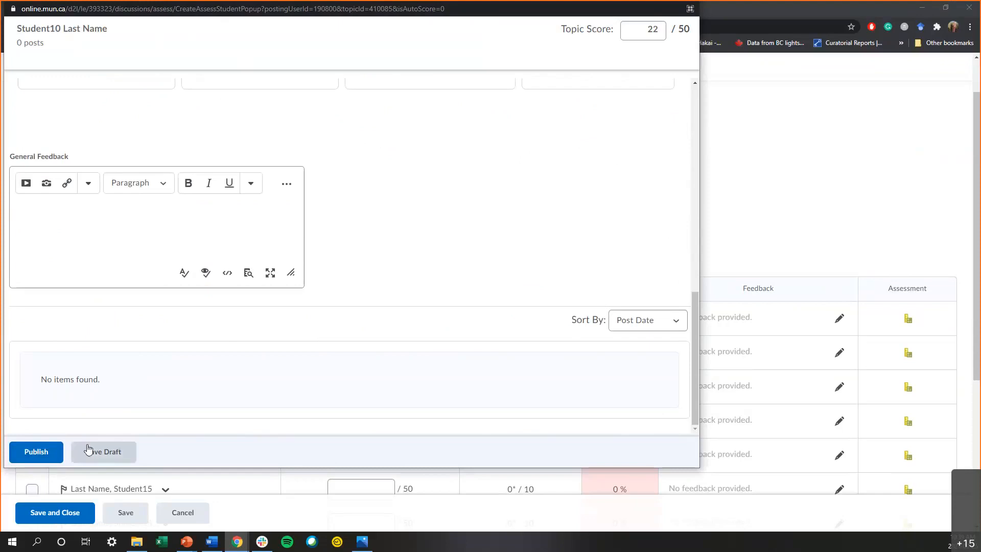
Save the first listed student's assessment as a draft, and reopen it in a window wide enough for every rating column
{"action": "left_click", "coordinate": [106, 459]}
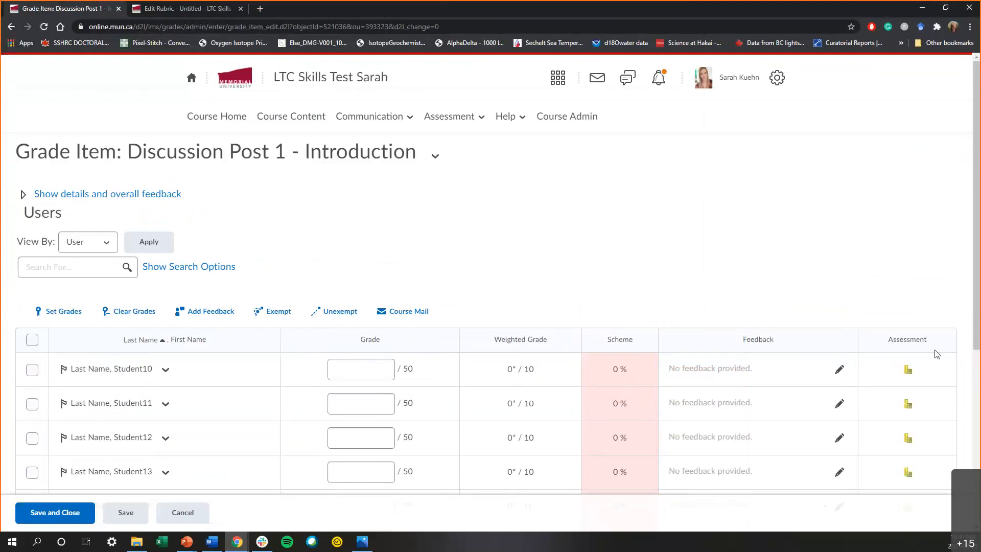
{"action": "left_click", "coordinate": [908, 370]}
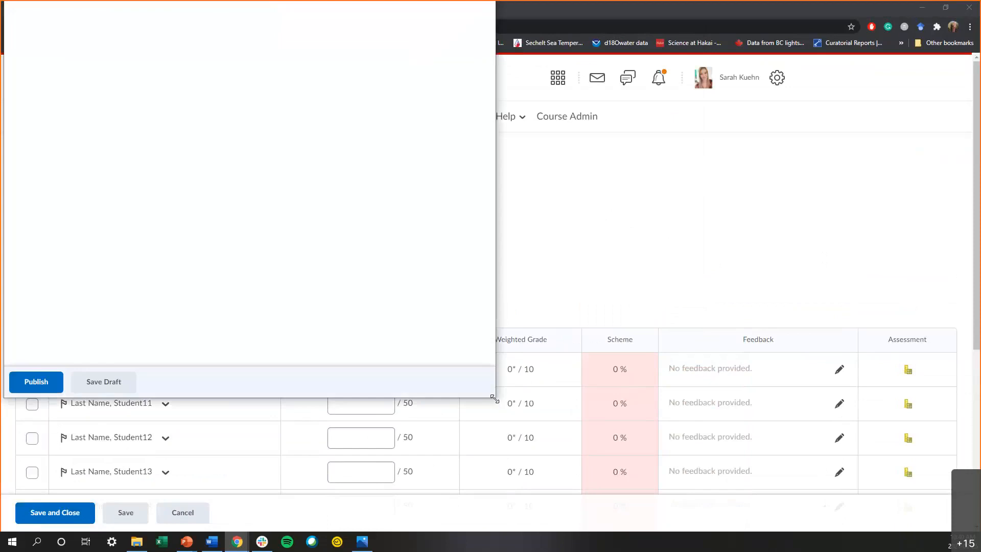
{"action": "left_click_drag", "start_coordinate": [647, 436], "coordinate": [836, 452]}
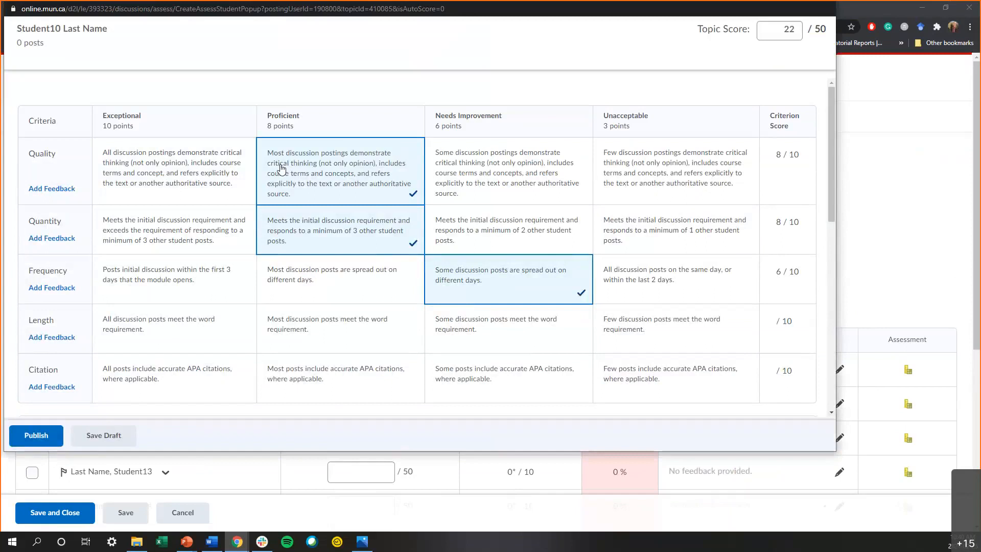
{"action": "scroll", "coordinate": [281, 174], "scroll_direction": "down", "scroll_amount": 3}
{"action": "scroll", "coordinate": [291, 166], "scroll_direction": "up", "scroll_amount": 3}
Override the Quality criterion's score with 9 out of 10
{"action": "left_click", "coordinate": [787, 158]}
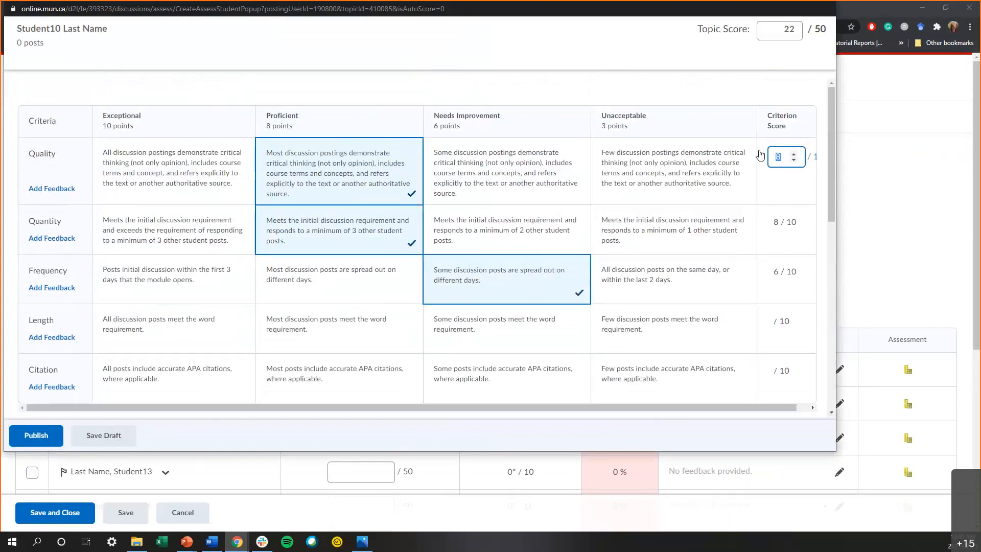
{"action": "left_click", "coordinate": [794, 154]}
{"action": "left_click", "coordinate": [794, 160]}
{"action": "double_click", "coordinate": [777, 164]}
{"action": "type", "text": "9"}
{"action": "key", "text": "Return"}
Switch the Frequency criterion to Unacceptable and back to Needs Improvement, and save the assessment as a draft
{"action": "left_click", "coordinate": [737, 297]}
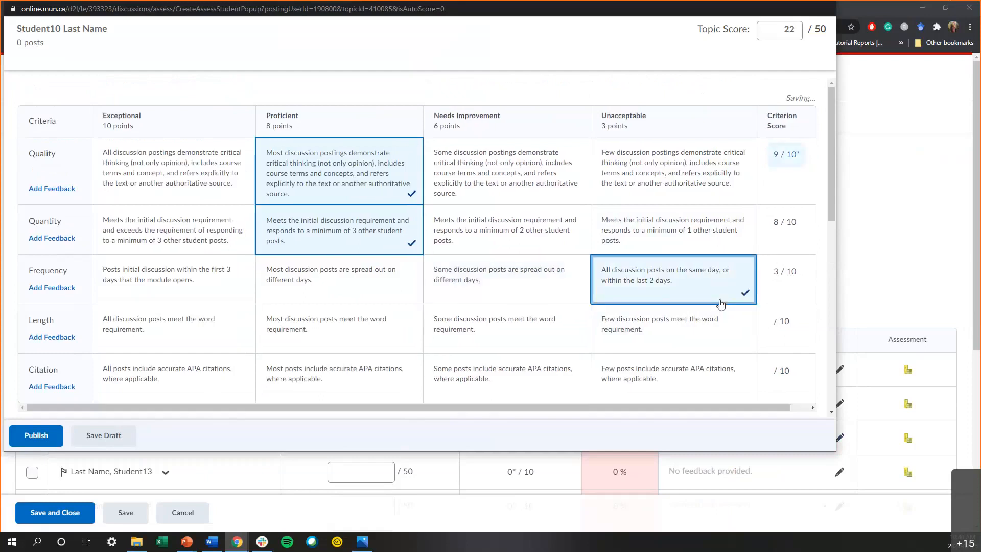
{"action": "left_click", "coordinate": [564, 286]}
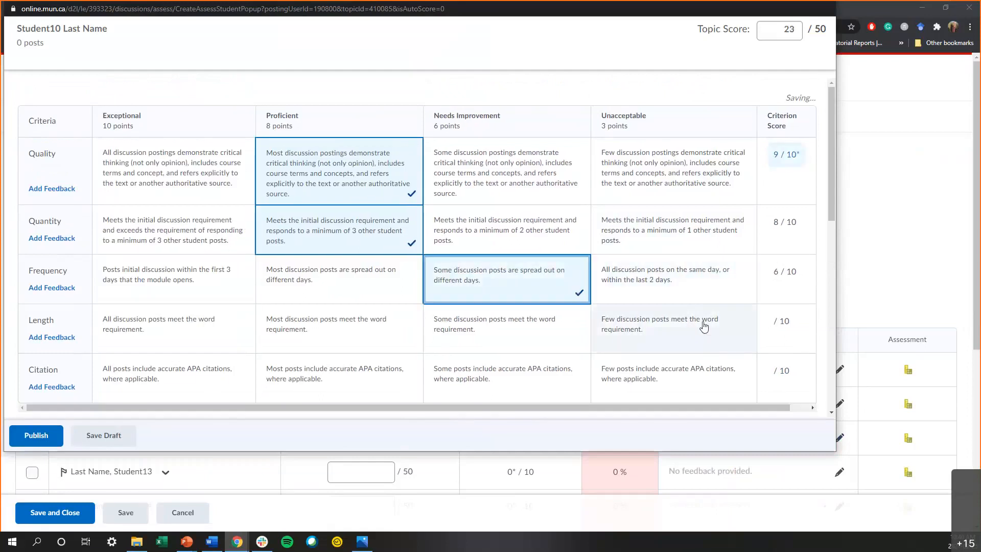
{"action": "scroll", "coordinate": [685, 286], "scroll_direction": "down", "scroll_amount": 1}
{"action": "scroll", "coordinate": [686, 287], "scroll_direction": "up", "scroll_amount": 1}
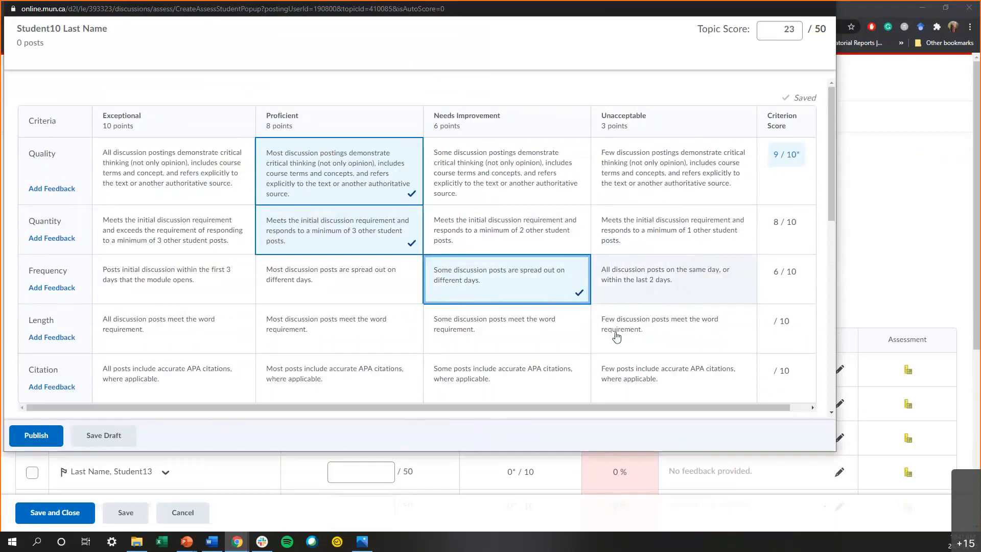
{"action": "left_click", "coordinate": [115, 436]}
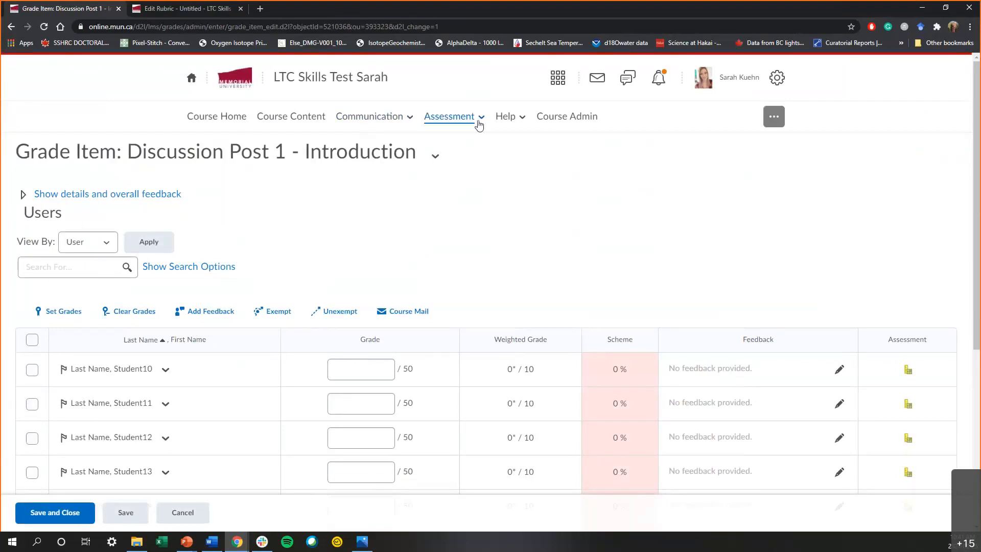
Go to the course's grade management list and open the Discussion Post 1 - Introduction item for editing
{"action": "left_click", "coordinate": [459, 118]}
{"action": "left_click", "coordinate": [443, 175]}
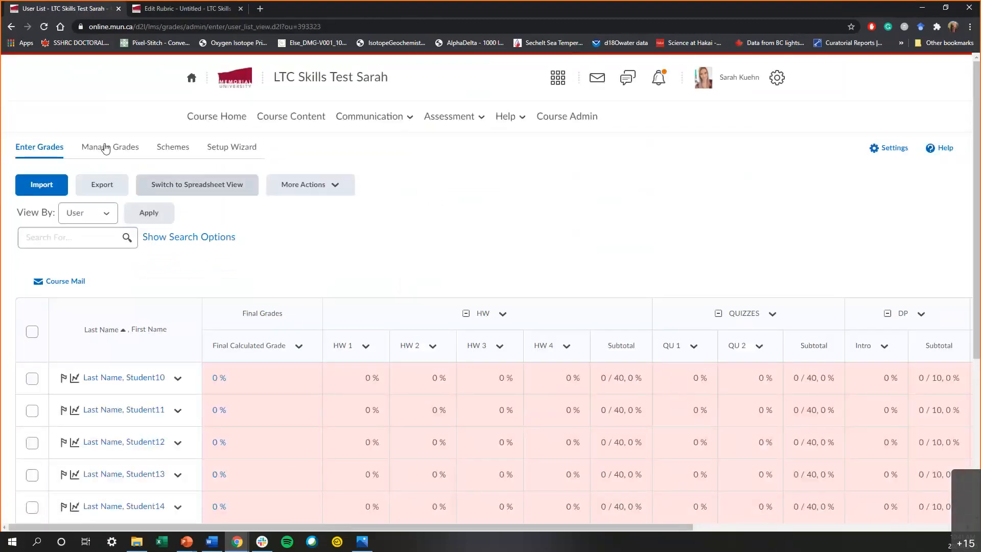
{"action": "left_click", "coordinate": [112, 156]}
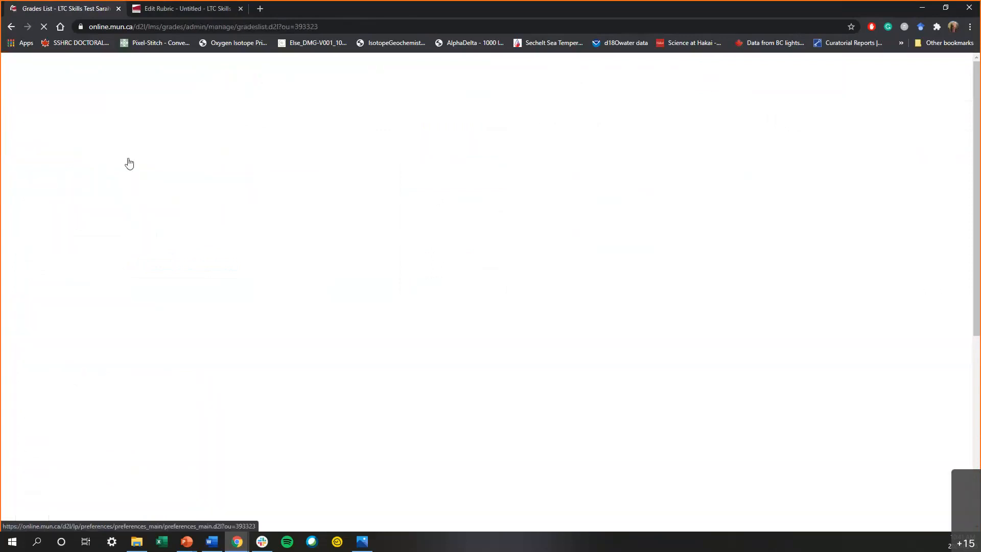
{"action": "scroll", "coordinate": [368, 205], "scroll_direction": "down", "scroll_amount": 3}
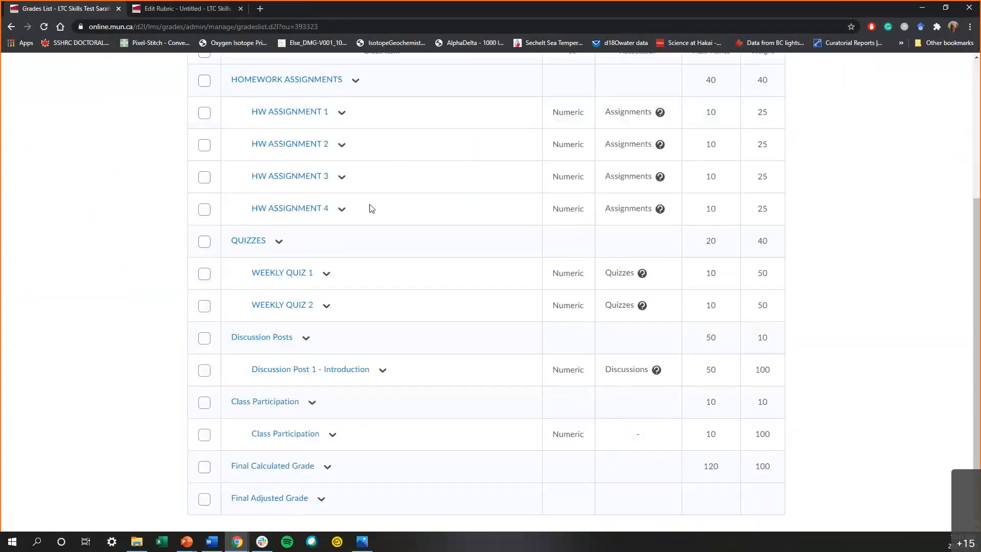
{"action": "left_click", "coordinate": [384, 373]}
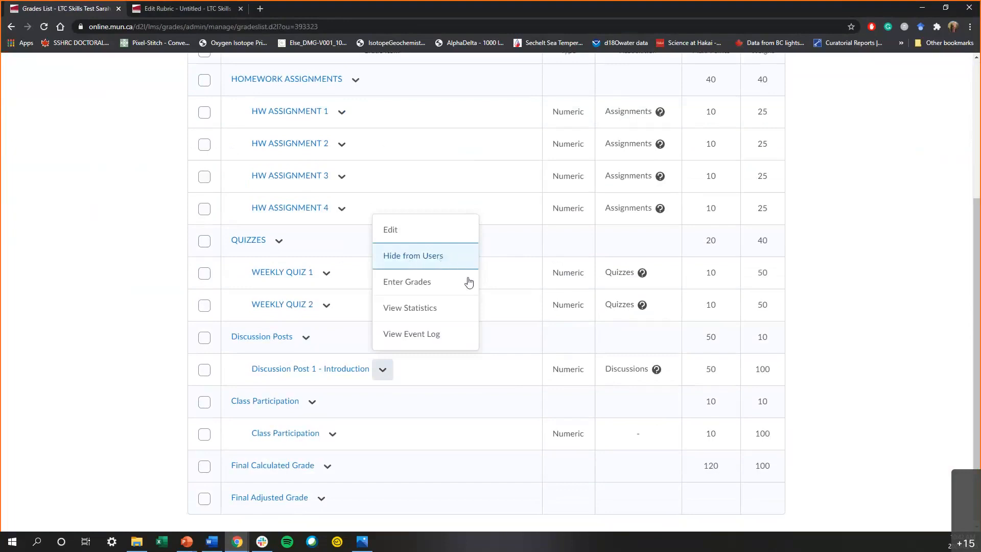
{"action": "left_click", "coordinate": [377, 373]}
{"action": "left_click", "coordinate": [377, 373]}
{"action": "left_click", "coordinate": [412, 229]}
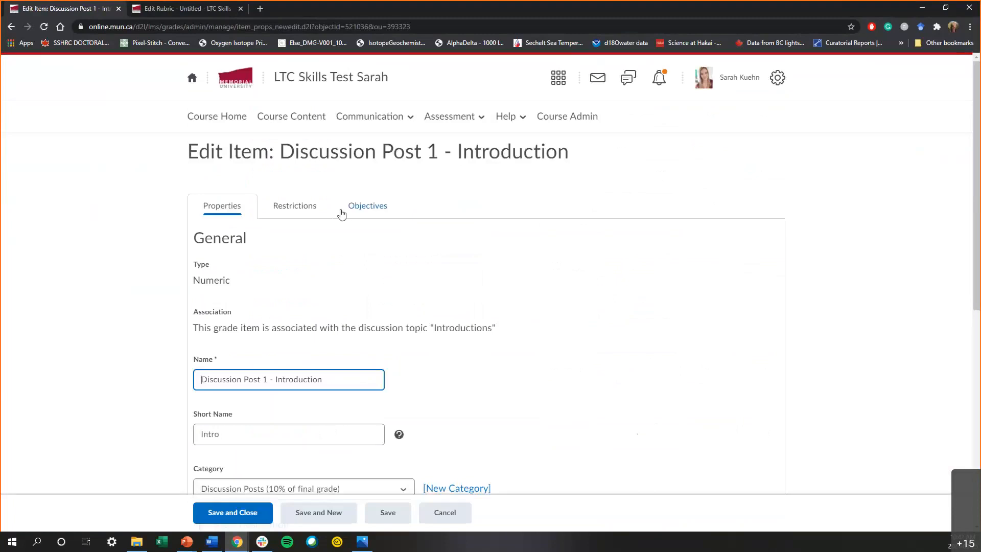
Give the grade item an availability start date of 2/25/2021 at 10:42 AM in its restrictions, and save and close it
{"action": "left_click", "coordinate": [281, 209]}
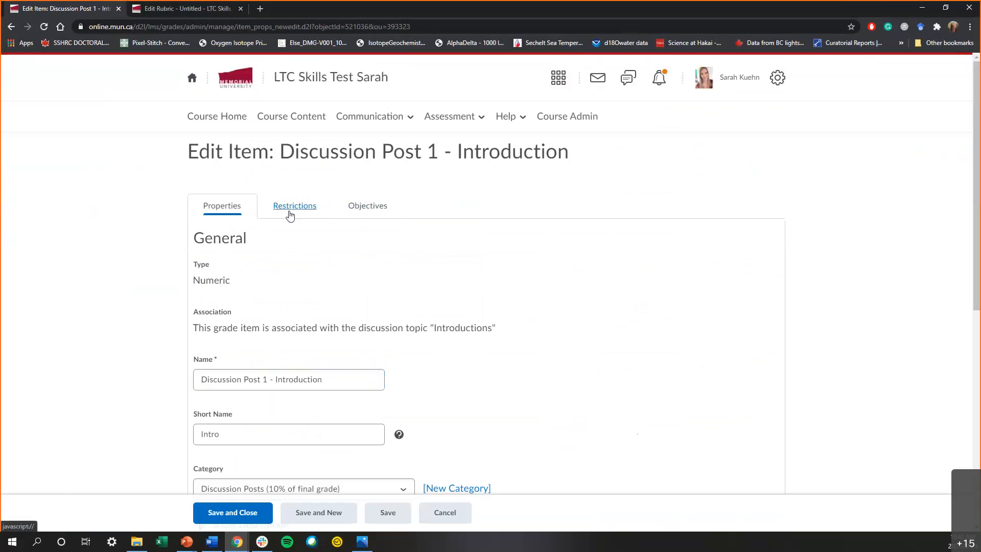
{"action": "left_click", "coordinate": [293, 209]}
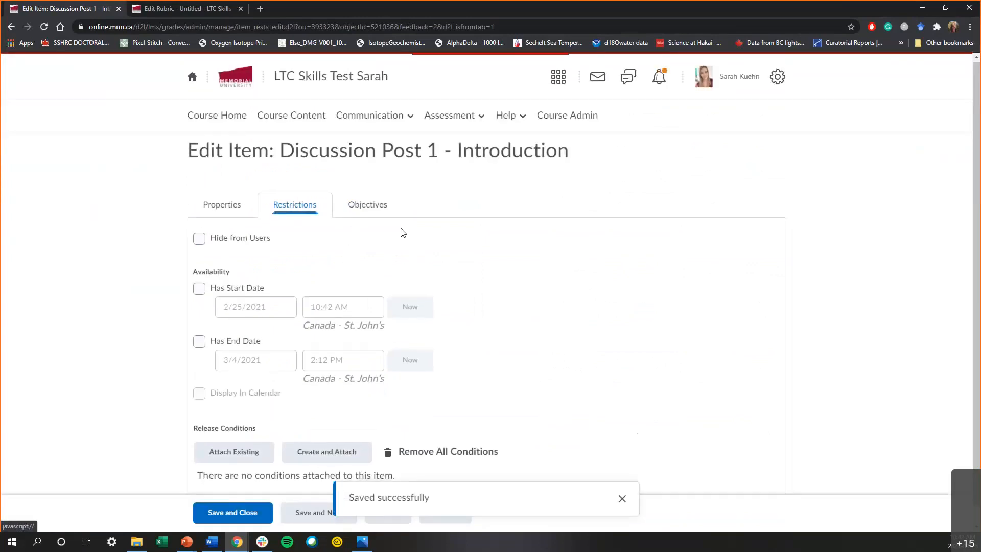
{"action": "scroll", "coordinate": [403, 232], "scroll_direction": "down", "scroll_amount": 1}
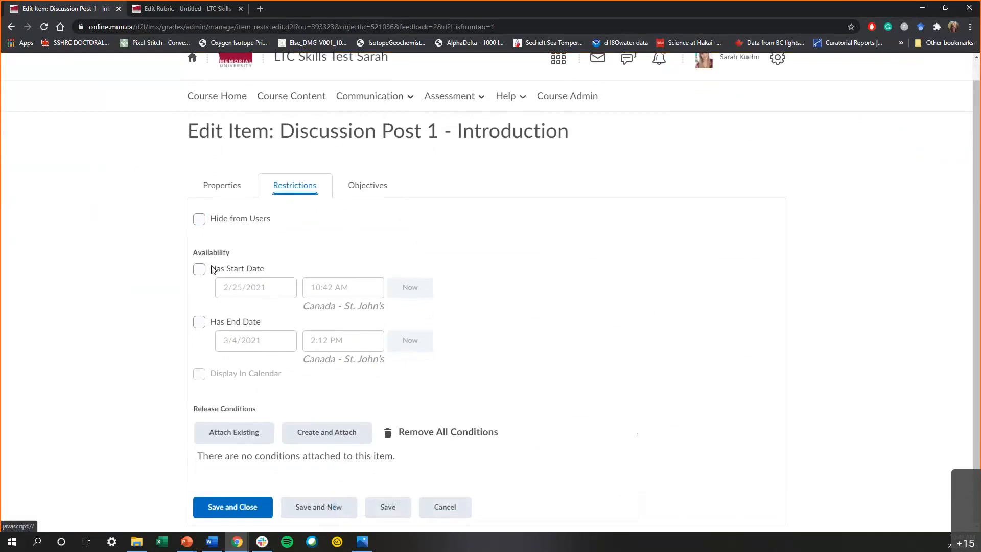
{"action": "left_click", "coordinate": [207, 269]}
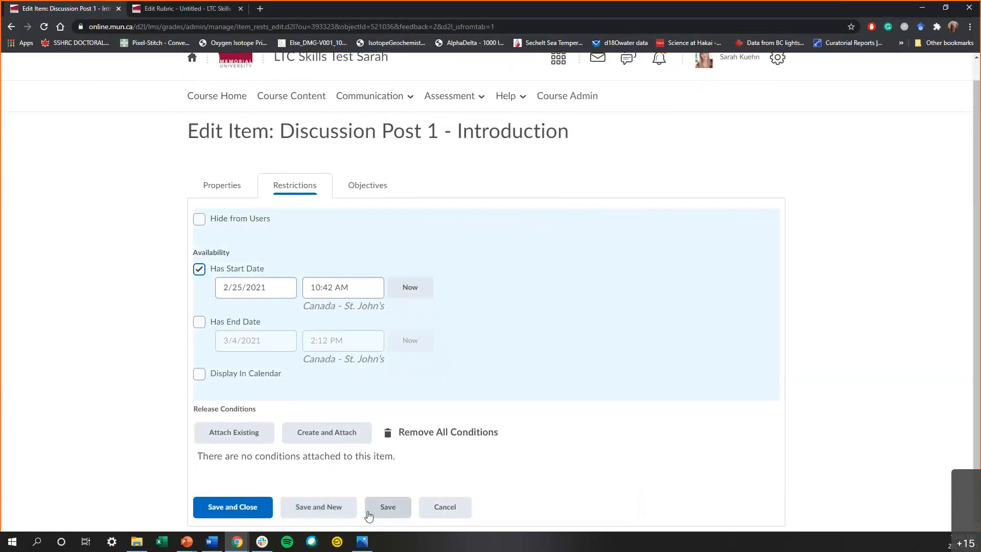
{"action": "left_click", "coordinate": [244, 508]}
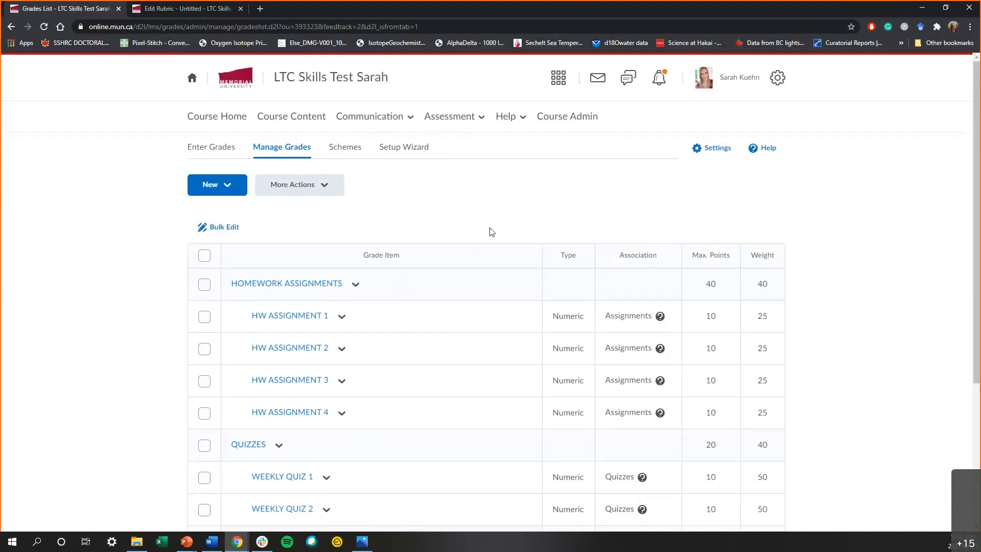
Check the Discussion Post 1 - Introduction item in the grade list and the actions available for it
{"action": "scroll", "coordinate": [390, 408], "scroll_direction": "down", "scroll_amount": 3}
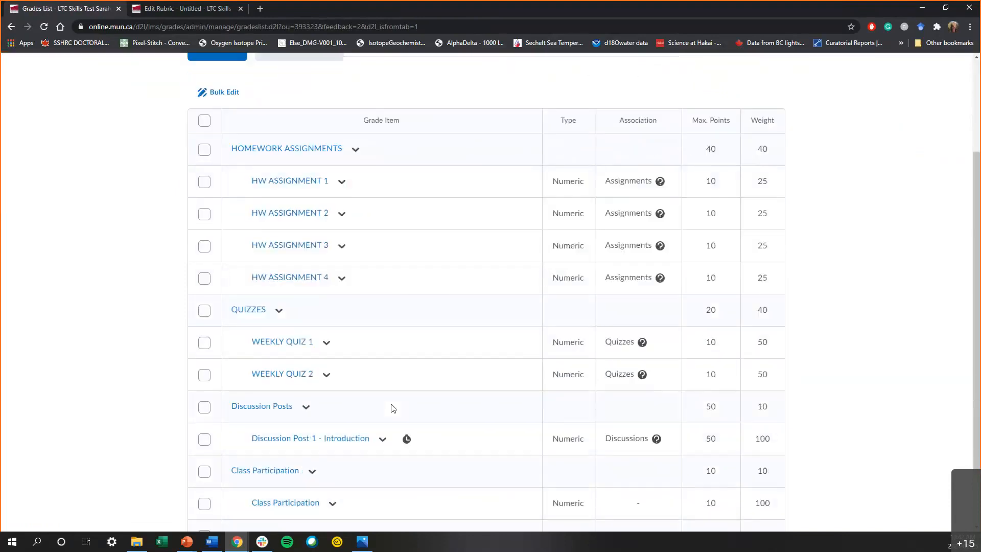
{"action": "left_click", "coordinate": [382, 420]}
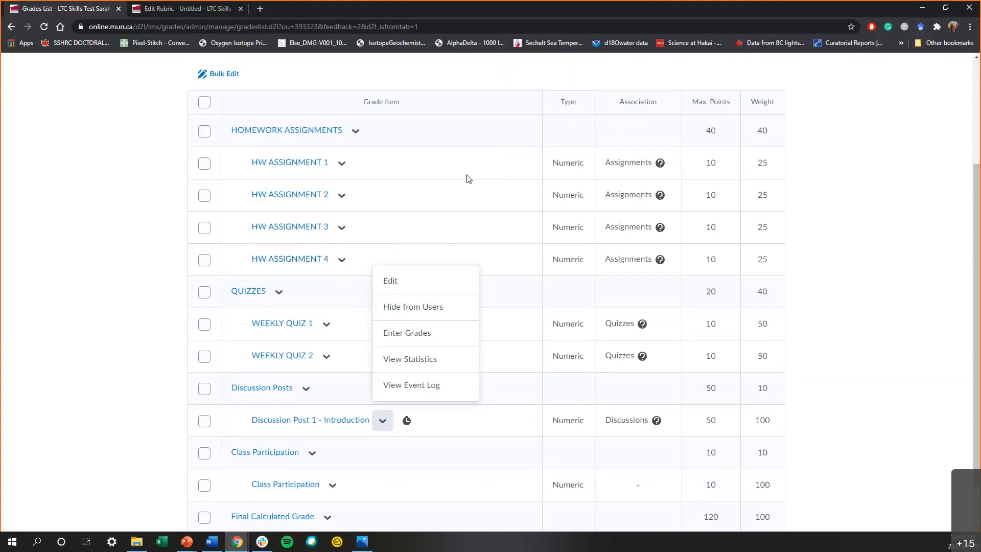
{"action": "scroll", "coordinate": [469, 178], "scroll_direction": "up", "scroll_amount": 2}
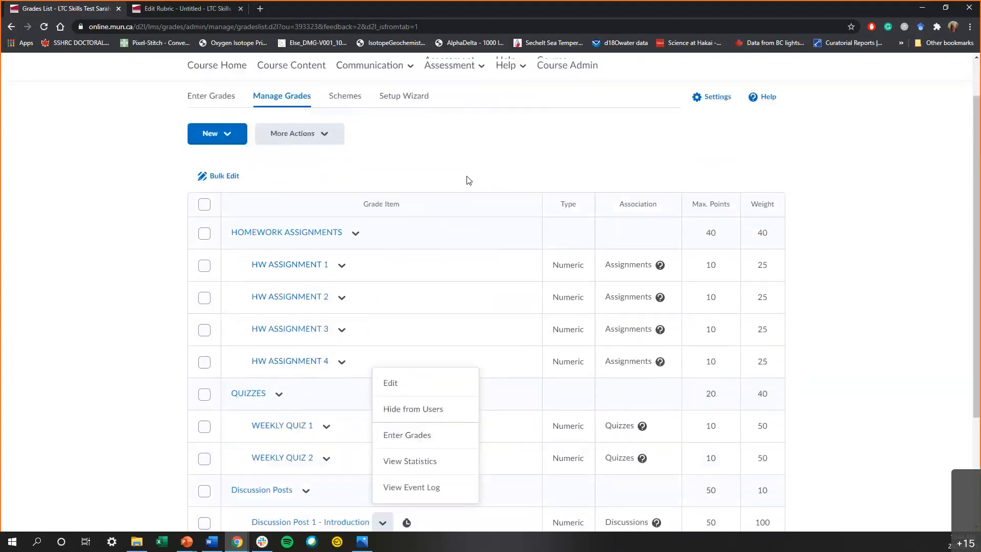
{"action": "scroll", "coordinate": [471, 180], "scroll_direction": "up", "scroll_amount": 1}
Open the Introductions topic in the course discussions to view its attached rubric
{"action": "left_click", "coordinate": [407, 124]}
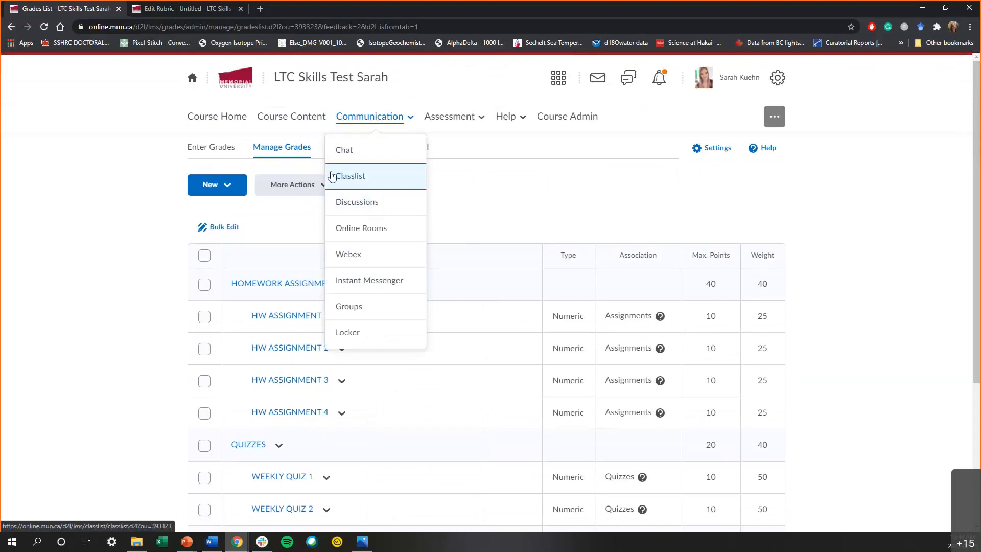
{"action": "left_click", "coordinate": [366, 203]}
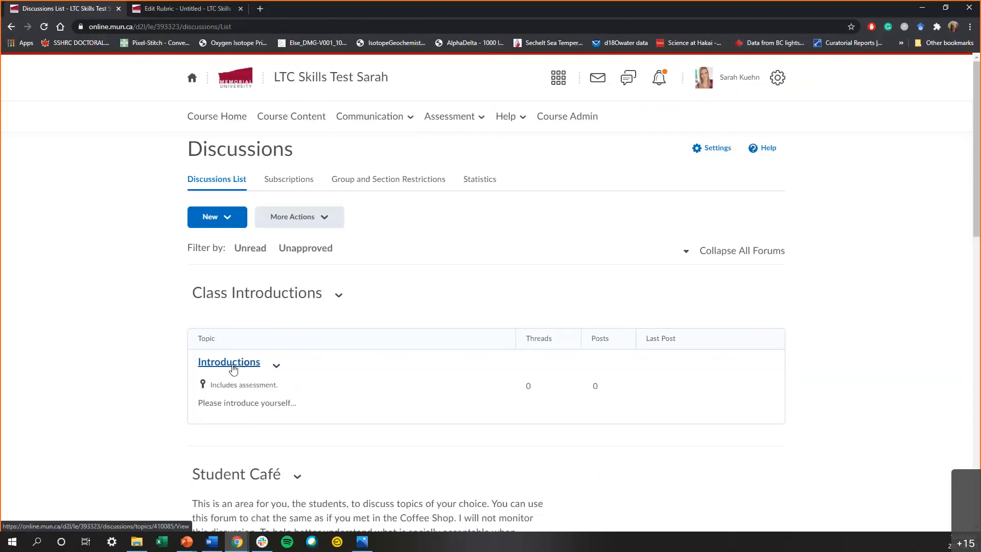
{"action": "left_click", "coordinate": [233, 367]}
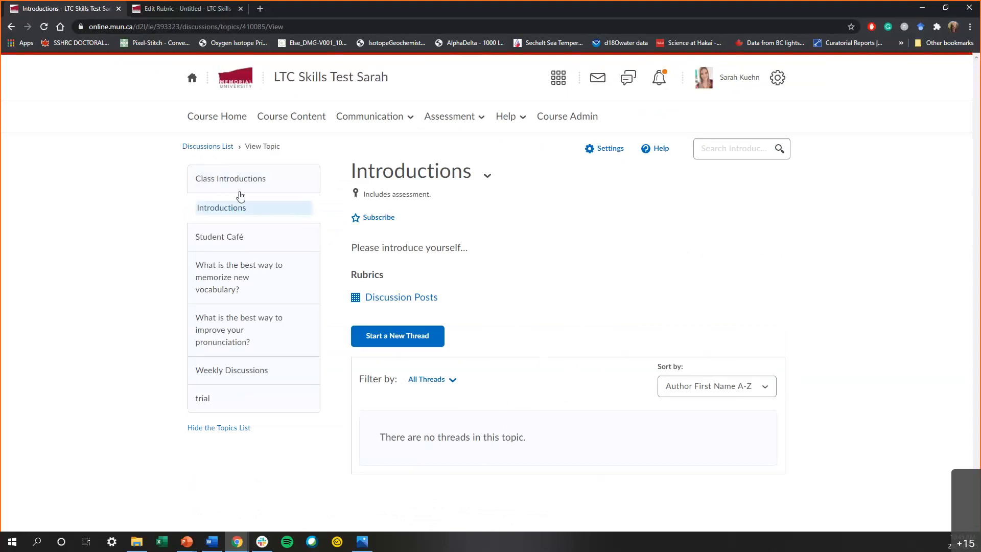
Return to the discussions list and open the Introductions topic for assessment, showing the students' score entries
{"action": "left_click", "coordinate": [217, 146]}
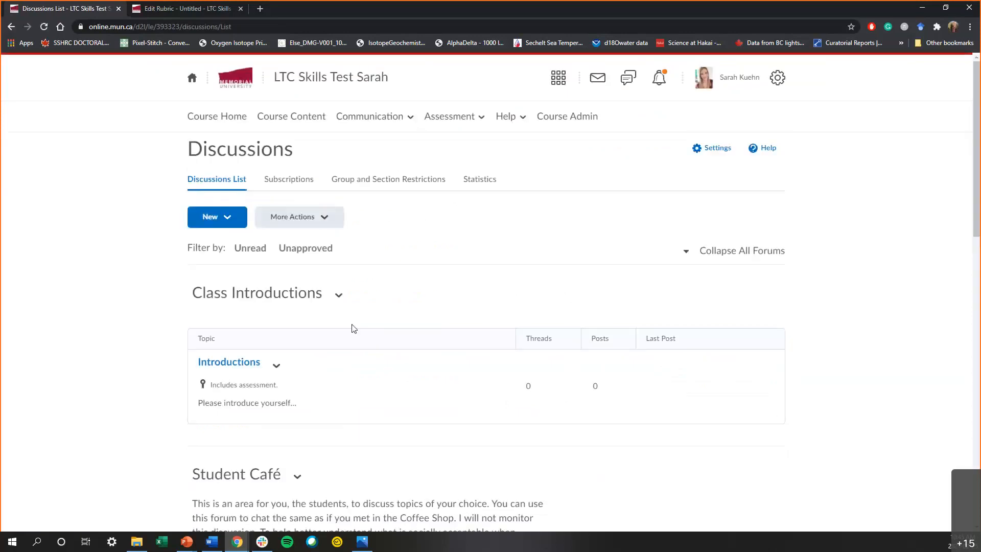
{"action": "left_click", "coordinate": [276, 365]}
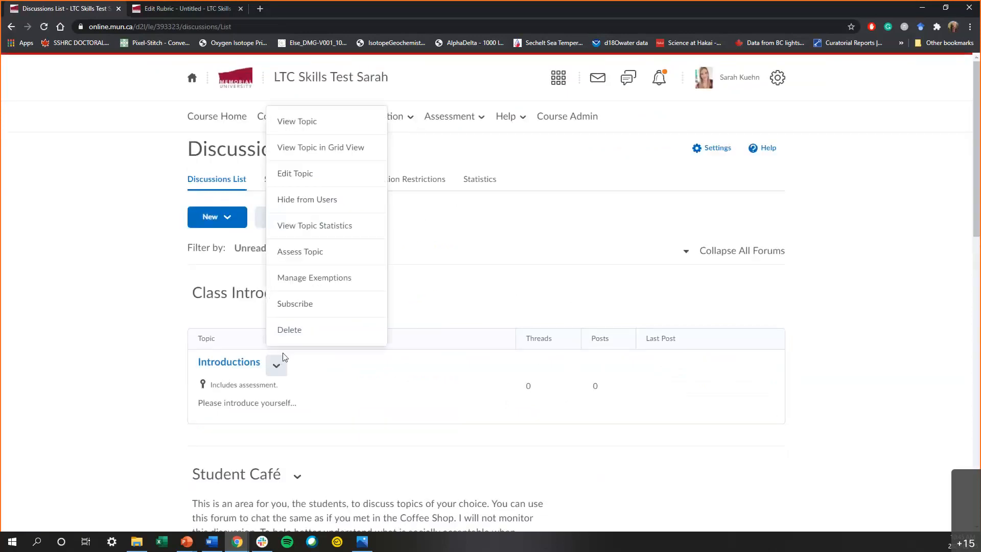
{"action": "left_click", "coordinate": [338, 255]}
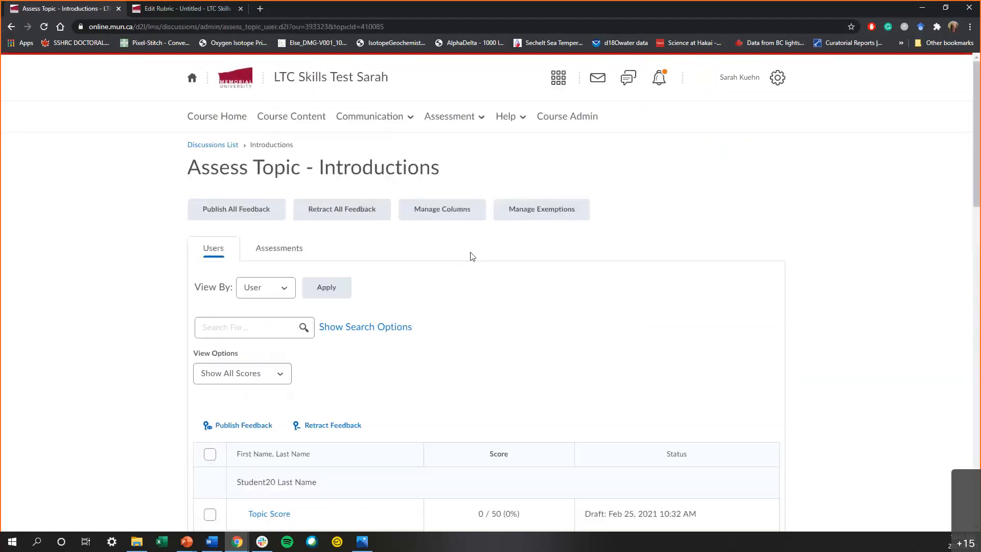
{"action": "scroll", "coordinate": [457, 259], "scroll_direction": "down", "scroll_amount": 2}
{"action": "scroll", "coordinate": [431, 280], "scroll_direction": "down", "scroll_amount": 1}
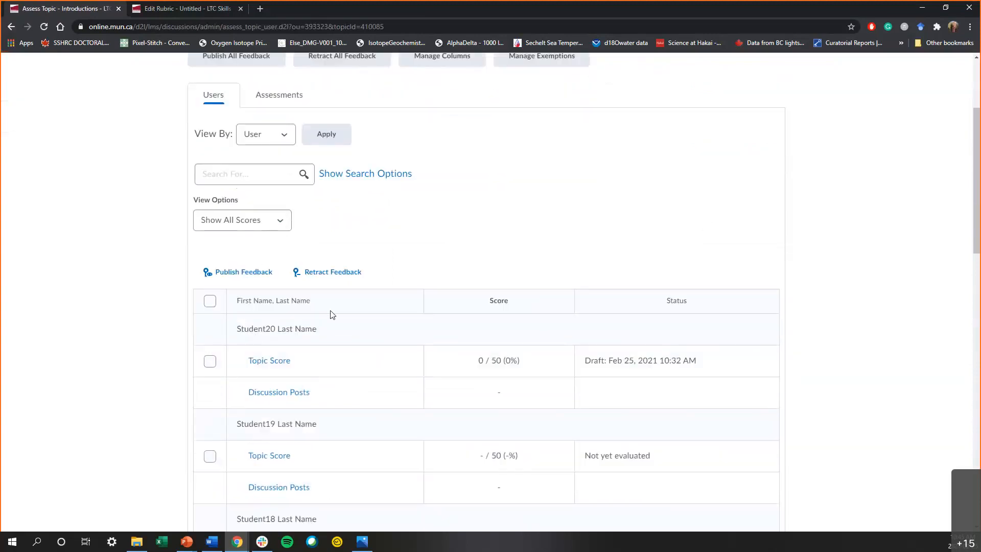
Open the first listed student's Discussion Posts rubric assessment, and review its criteria and overall score levels
{"action": "left_click", "coordinate": [289, 397]}
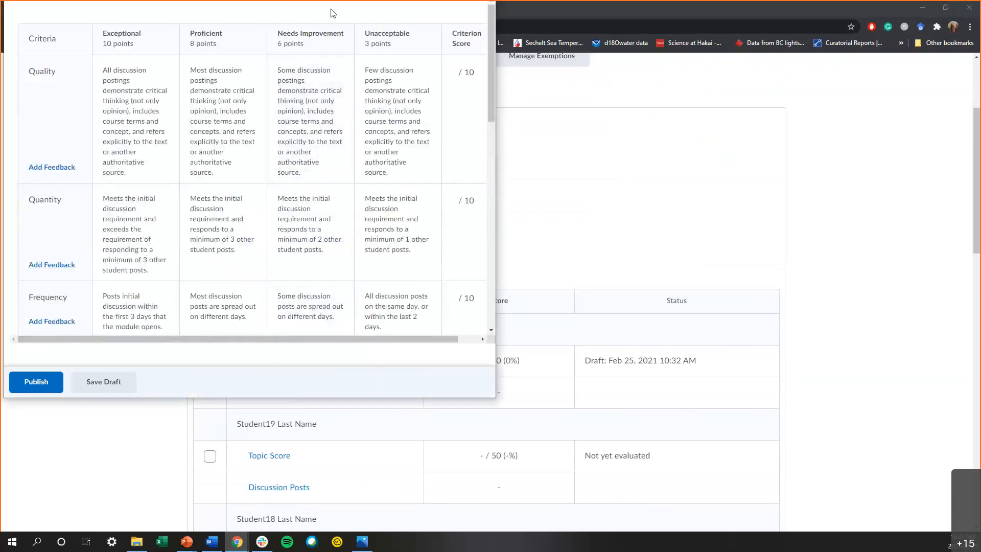
{"action": "left_click_drag", "start_coordinate": [336, 20], "coordinate": [353, 10]}
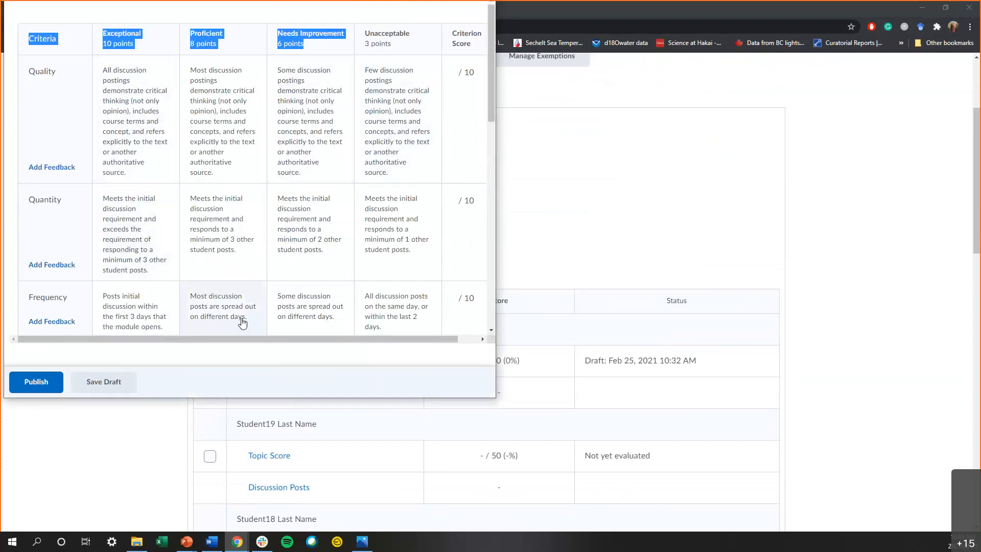
{"action": "scroll", "coordinate": [383, 235], "scroll_direction": "down", "scroll_amount": 10}
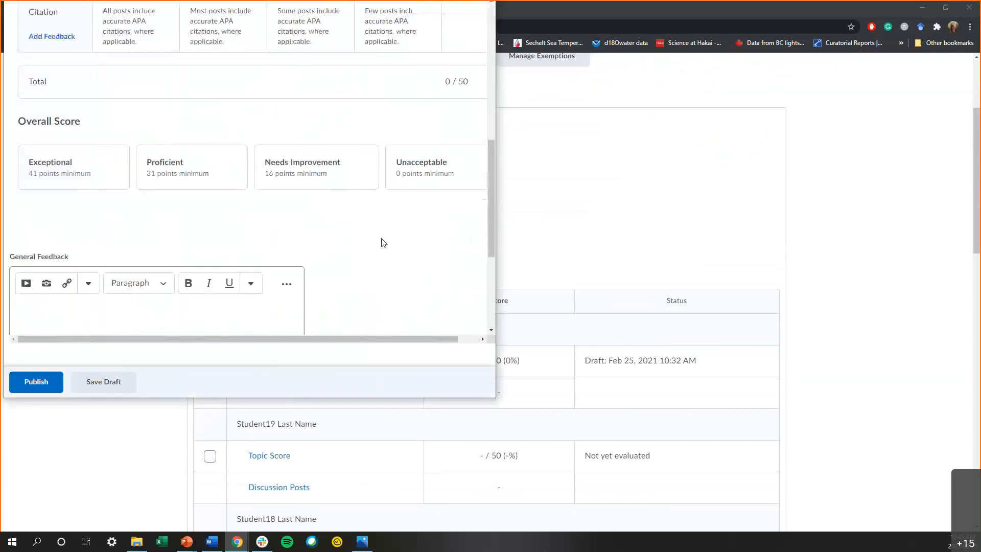
{"action": "scroll", "coordinate": [381, 241], "scroll_direction": "down", "scroll_amount": 1}
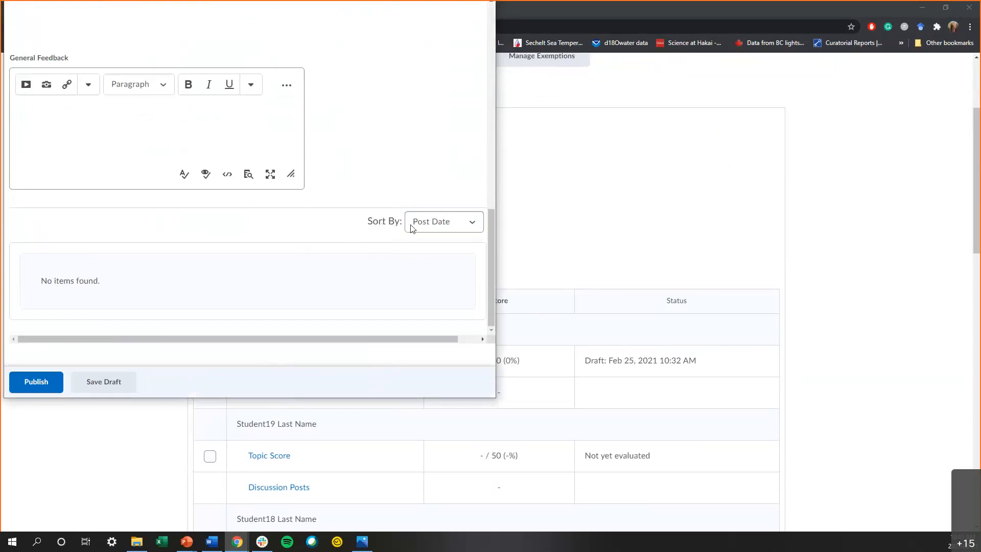
Examine the post sorting options and the General Feedback box, and save the student's assessment as a draft
{"action": "left_click", "coordinate": [474, 225]}
{"action": "left_click", "coordinate": [460, 226]}
{"action": "scroll", "coordinate": [178, 274], "scroll_direction": "up", "scroll_amount": 5}
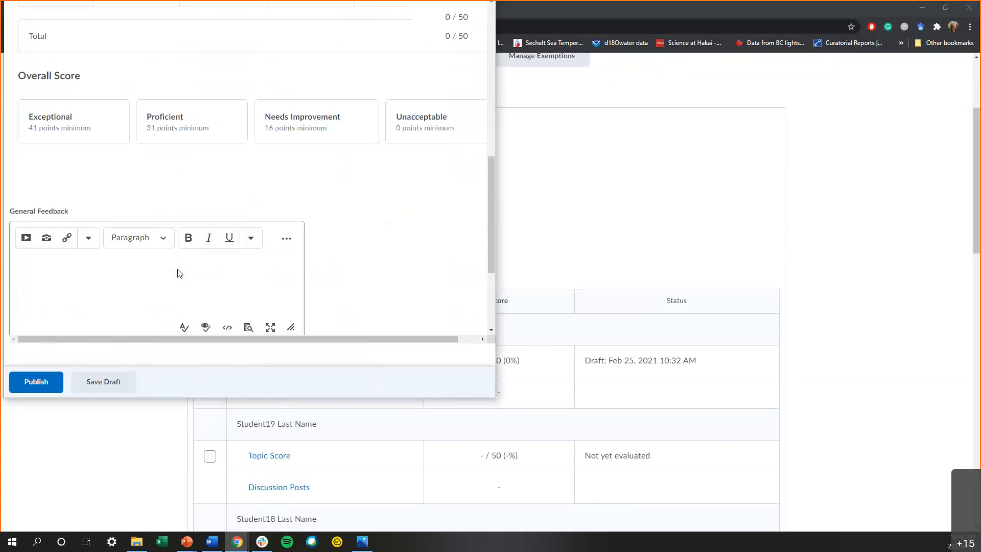
{"action": "scroll", "coordinate": [184, 258], "scroll_direction": "down", "scroll_amount": 5}
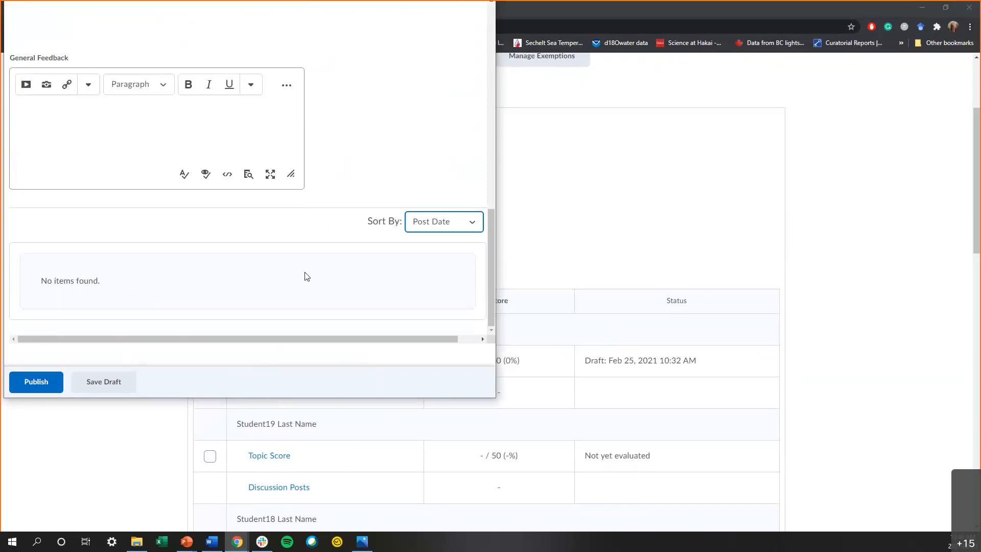
{"action": "left_click", "coordinate": [88, 384]}
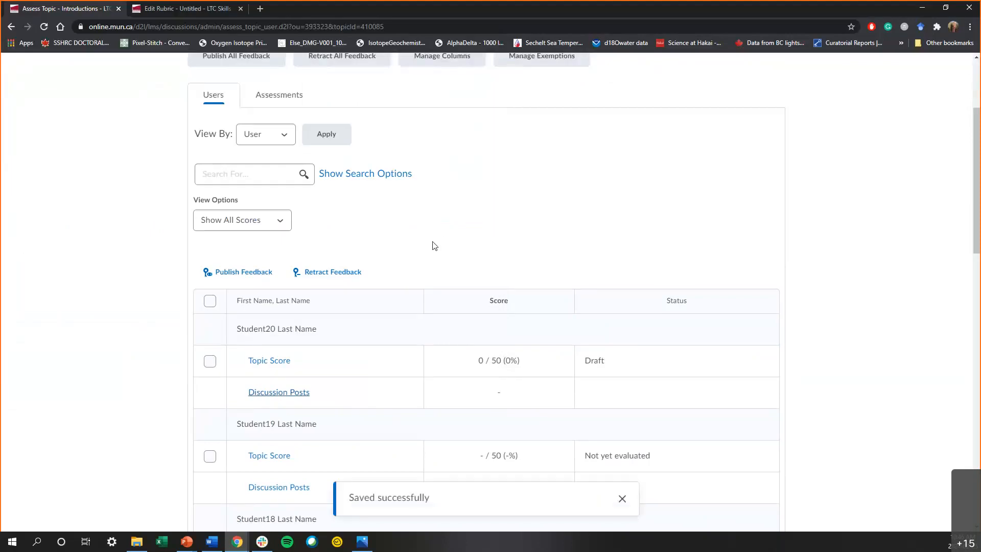
Open the course's assignment folders and view the submissions for Homework Assignment 1
{"action": "scroll", "coordinate": [435, 246], "scroll_direction": "up", "scroll_amount": 1}
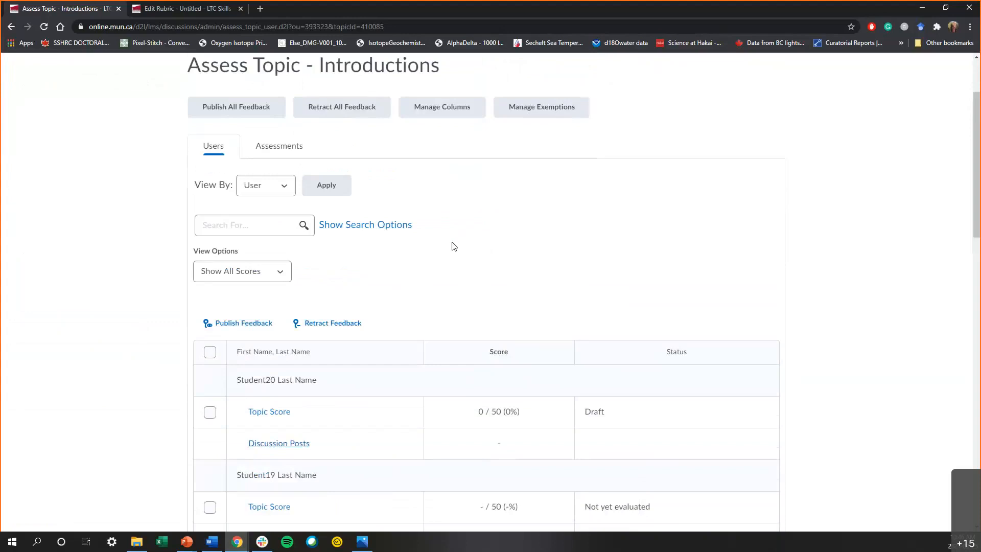
{"action": "scroll", "coordinate": [450, 240], "scroll_direction": "up", "scroll_amount": 1}
{"action": "scroll", "coordinate": [442, 240], "scroll_direction": "up", "scroll_amount": 1}
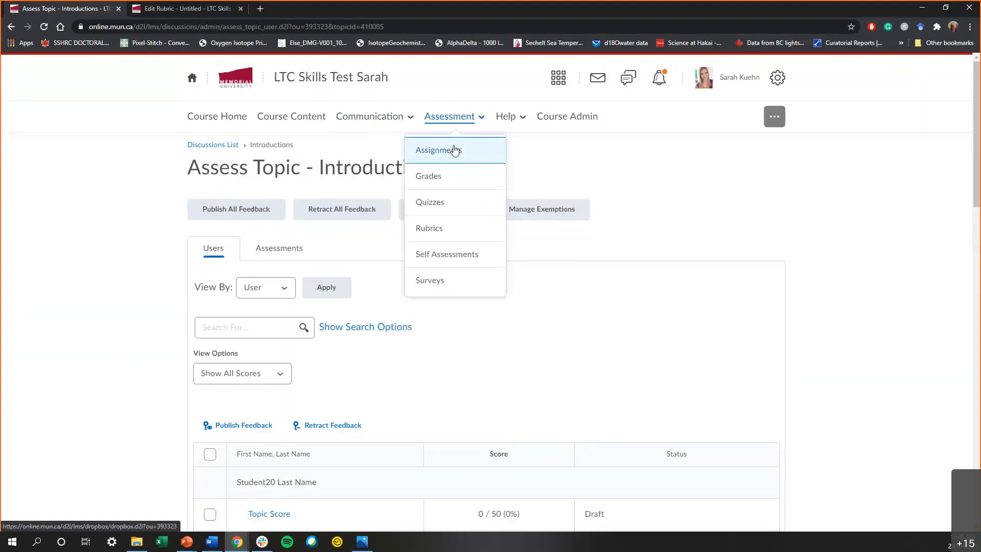
{"action": "left_click", "coordinate": [455, 150]}
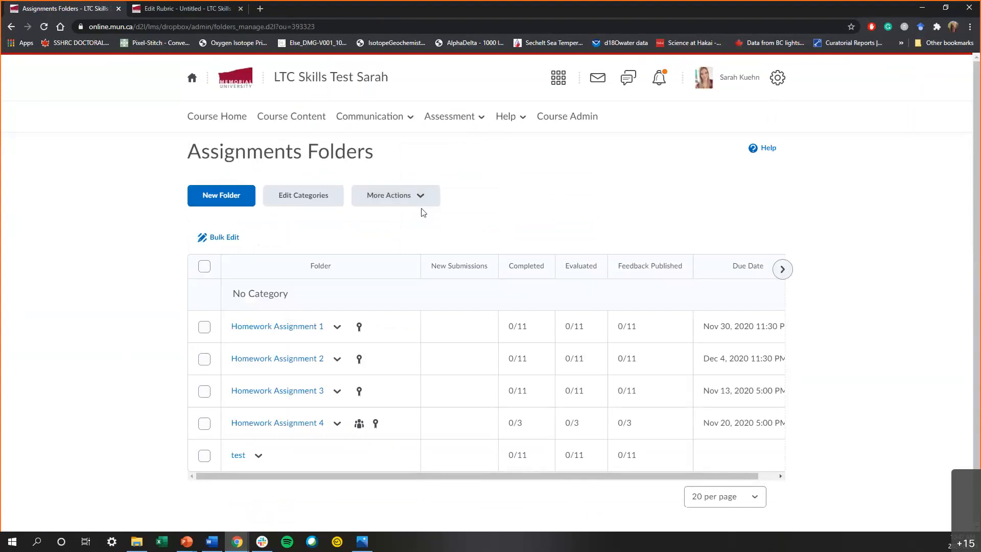
{"action": "left_click", "coordinate": [337, 328]}
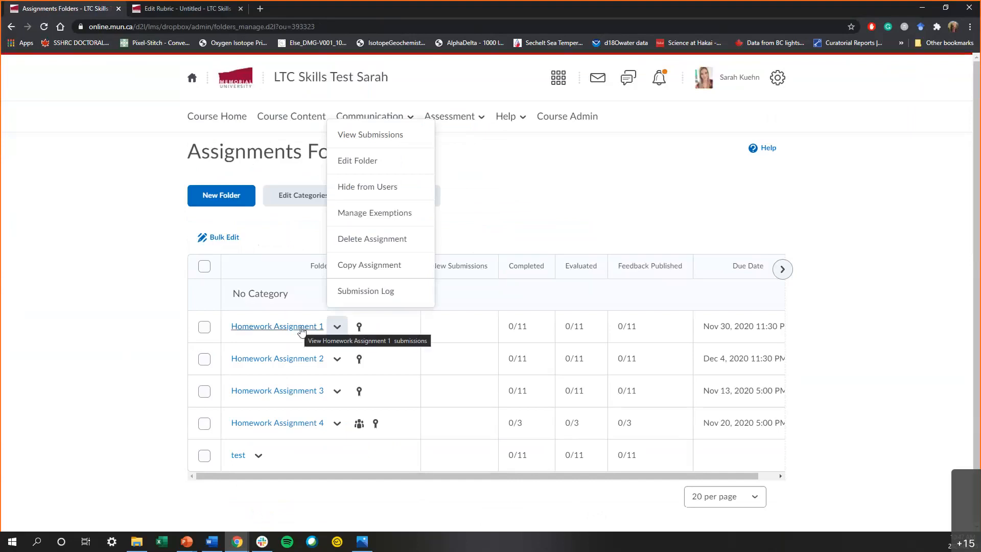
{"action": "left_click", "coordinate": [382, 137]}
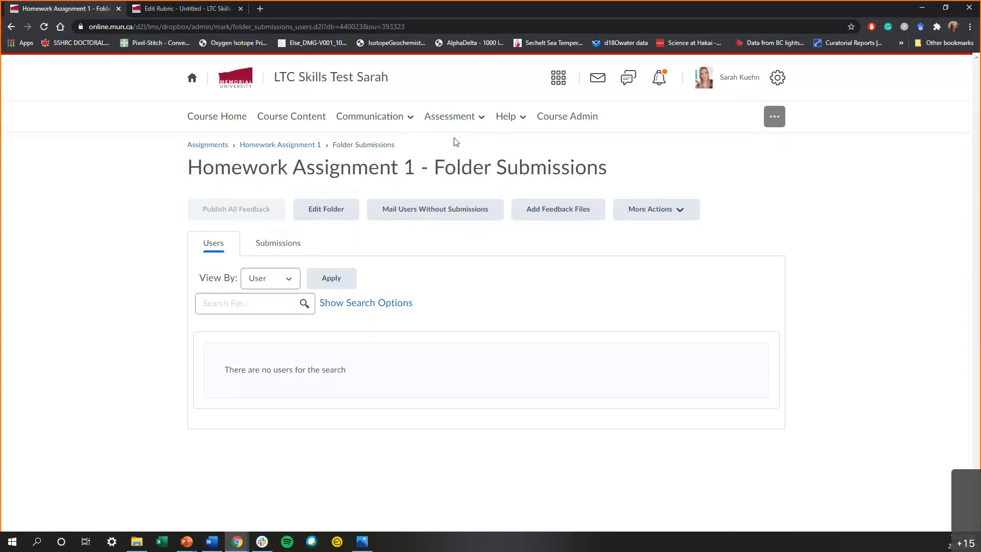
Go to the course grades management list and open the Class Participation grade item for editing
{"action": "left_click", "coordinate": [482, 118]}
{"action": "left_click", "coordinate": [449, 174]}
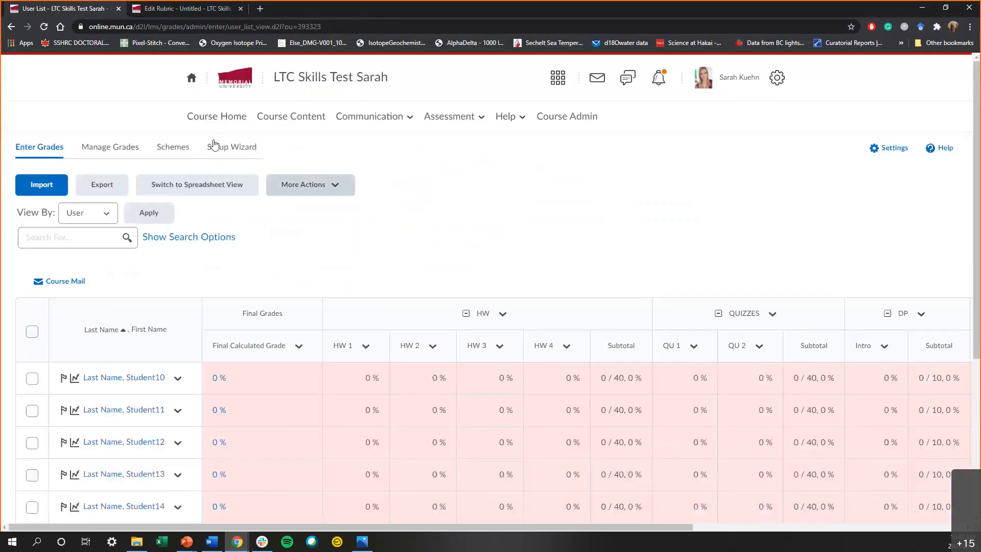
{"action": "left_click", "coordinate": [121, 153]}
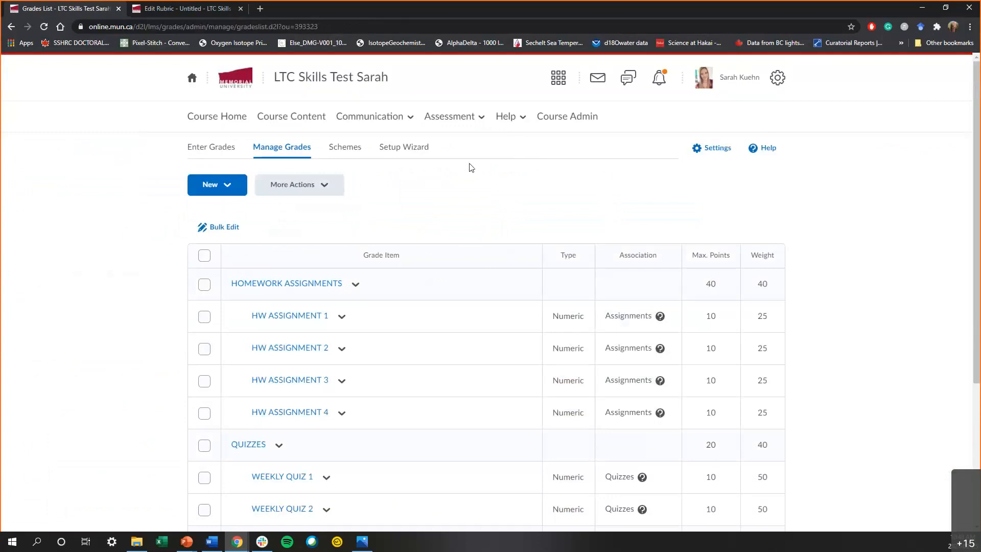
{"action": "scroll", "coordinate": [468, 164], "scroll_direction": "down", "scroll_amount": 4}
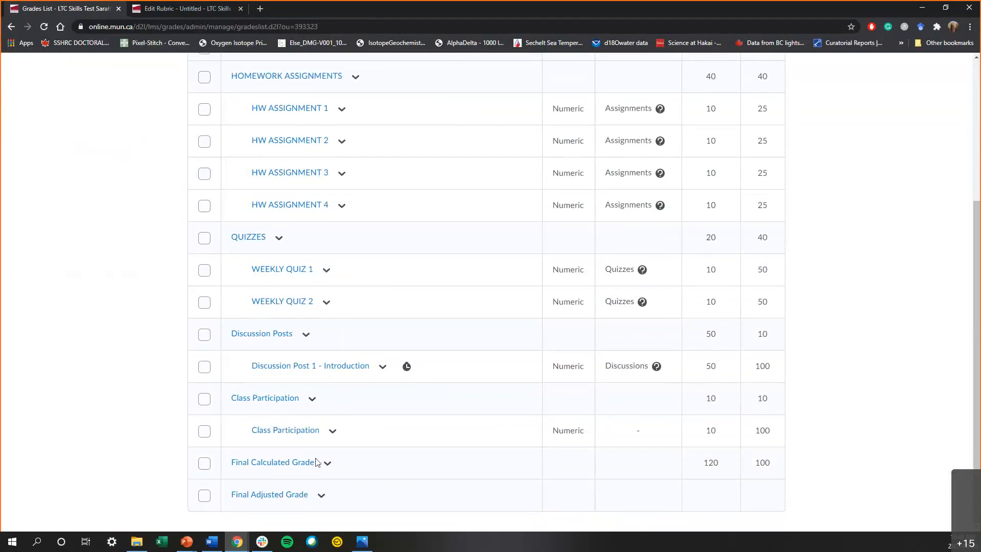
{"action": "left_click", "coordinate": [333, 431]}
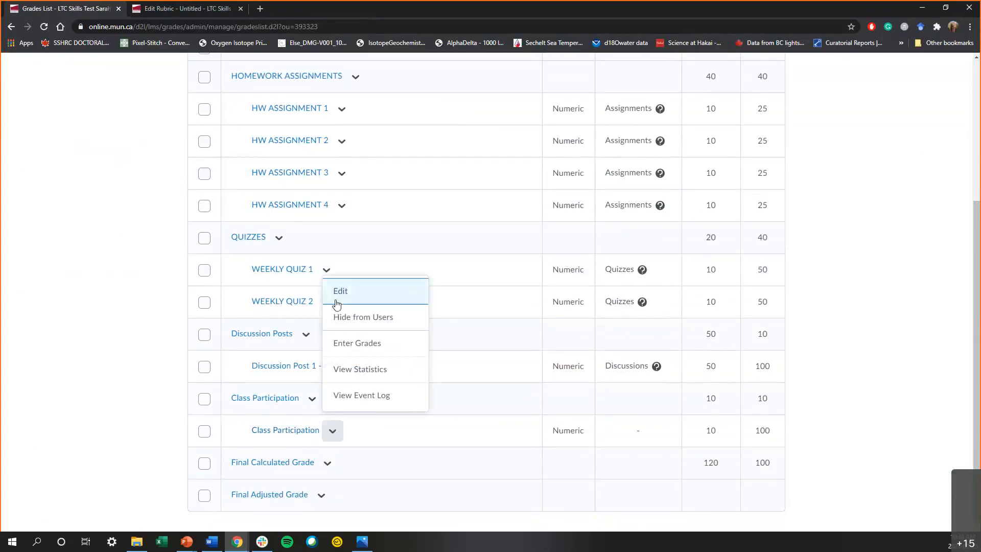
{"action": "left_click", "coordinate": [370, 299]}
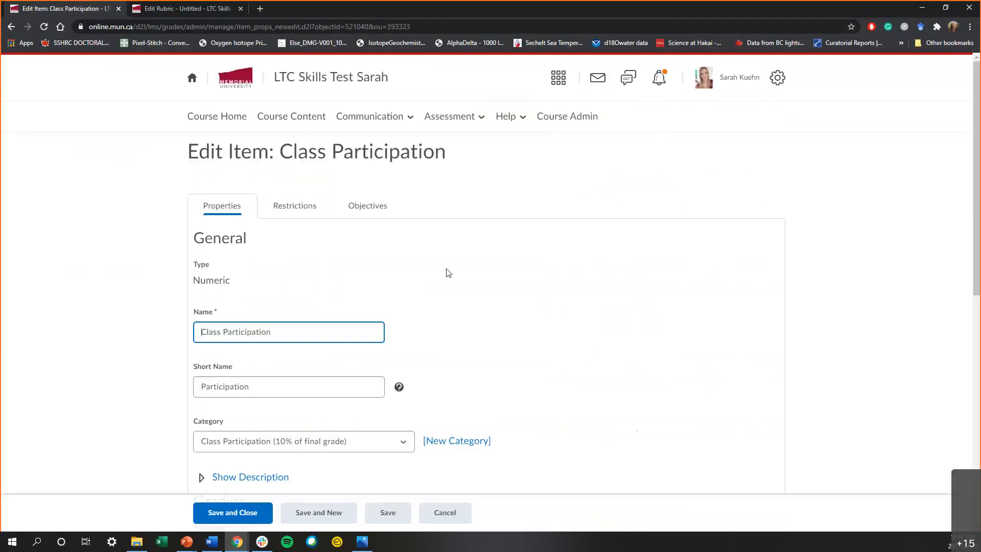
Attach the Class Participation rubric to the grade item, and save and close the item
{"action": "scroll", "coordinate": [455, 258], "scroll_direction": "down", "scroll_amount": 4}
{"action": "scroll", "coordinate": [467, 256], "scroll_direction": "down", "scroll_amount": 5}
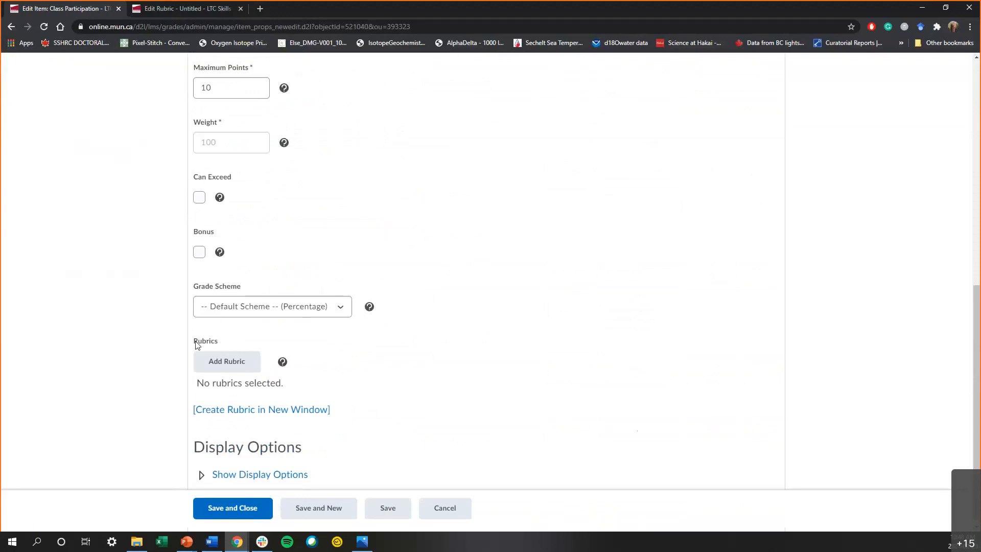
{"action": "scroll", "coordinate": [242, 296], "scroll_direction": "down", "scroll_amount": 1}
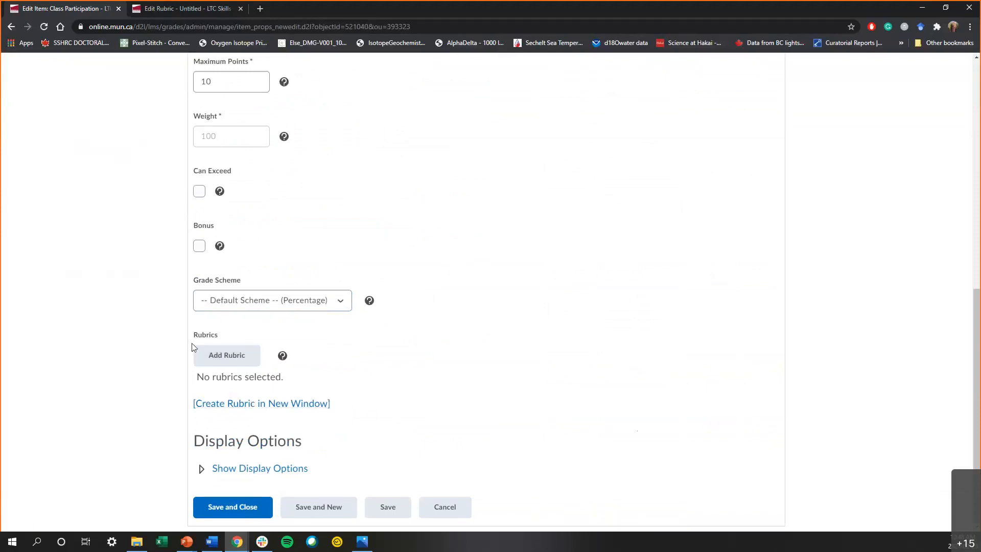
{"action": "left_click", "coordinate": [242, 364]}
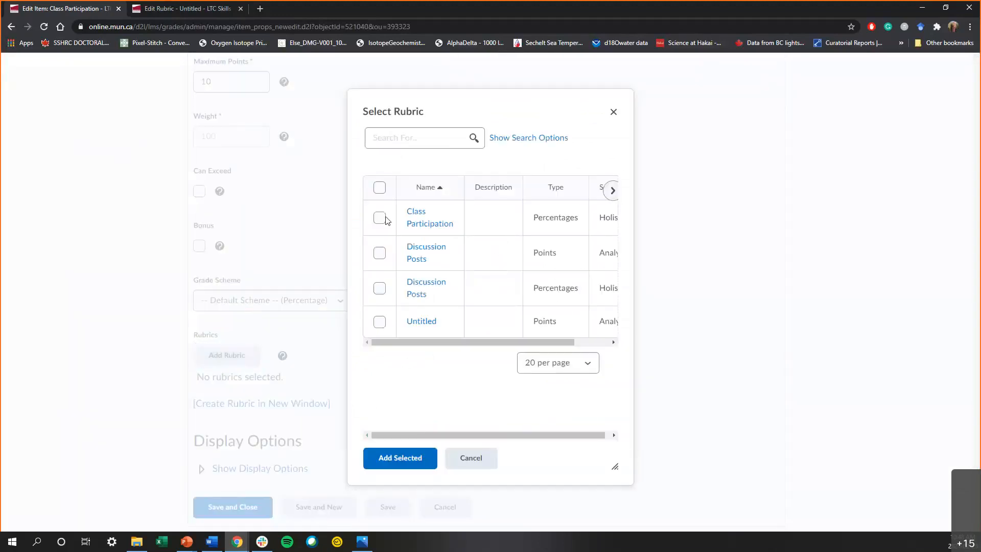
{"action": "left_click", "coordinate": [379, 218]}
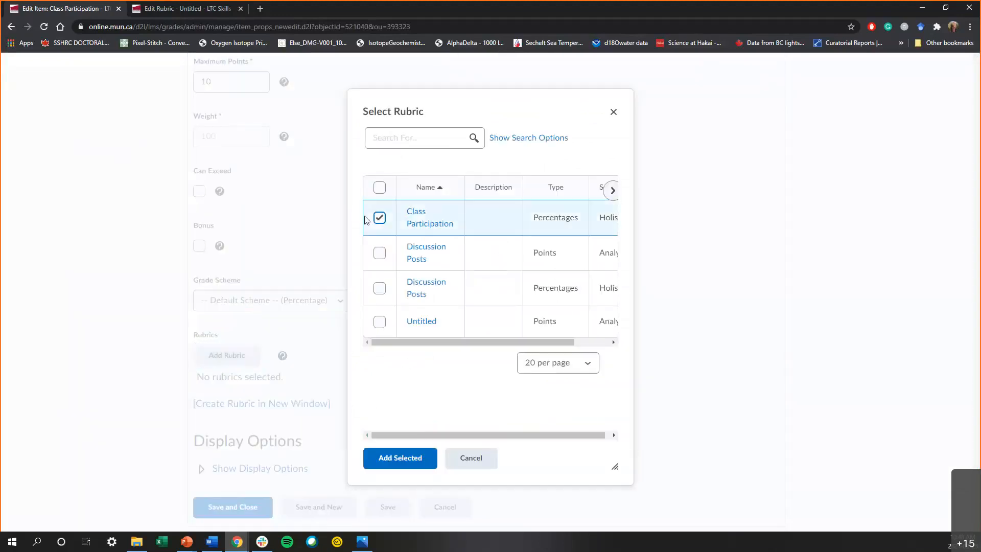
{"action": "left_click", "coordinate": [371, 458]}
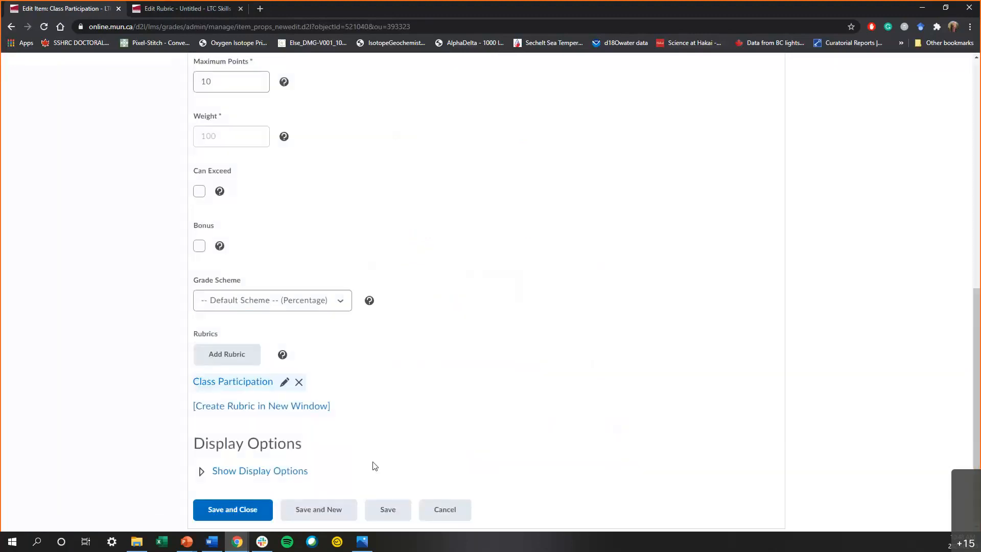
{"action": "left_click", "coordinate": [239, 515]}
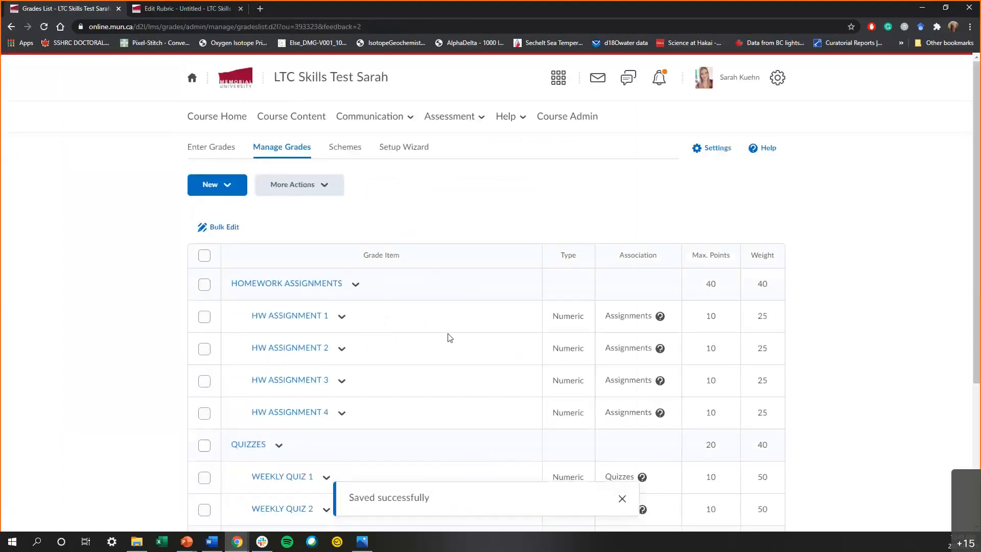
Enter grades for the Class Participation item, opening the first listed student's rubric assessment and saving it as a draft
{"action": "scroll", "coordinate": [455, 338], "scroll_direction": "down", "scroll_amount": 4}
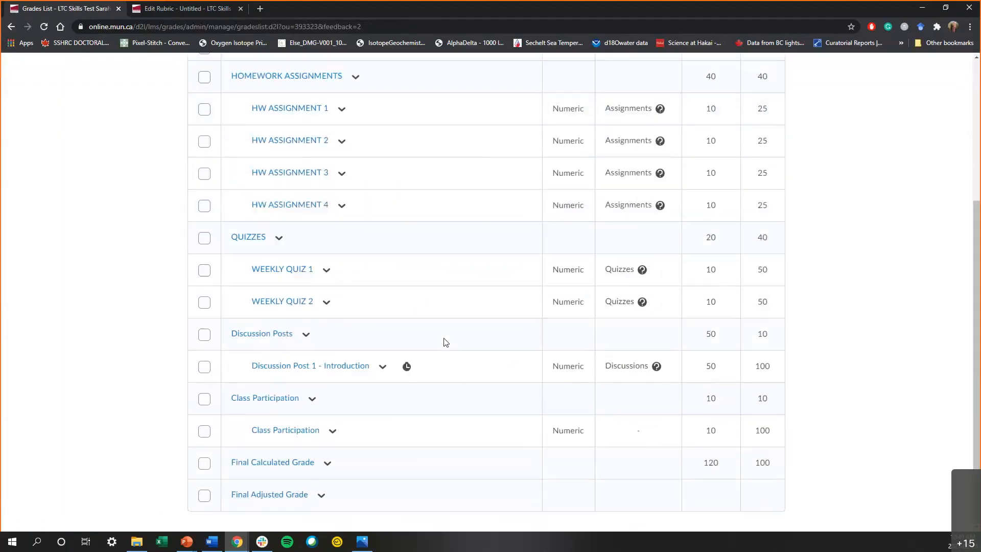
{"action": "left_click", "coordinate": [331, 431]}
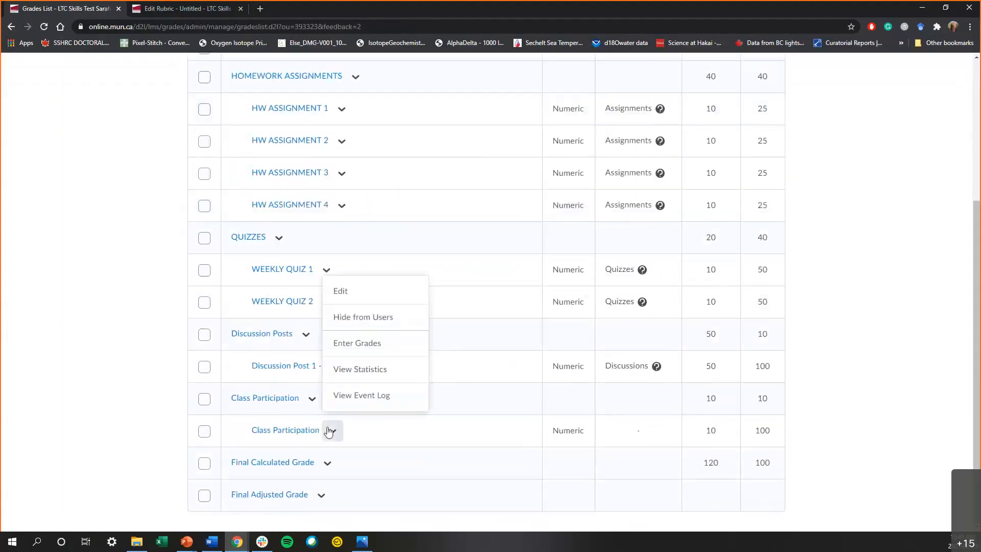
{"action": "left_click", "coordinate": [364, 349]}
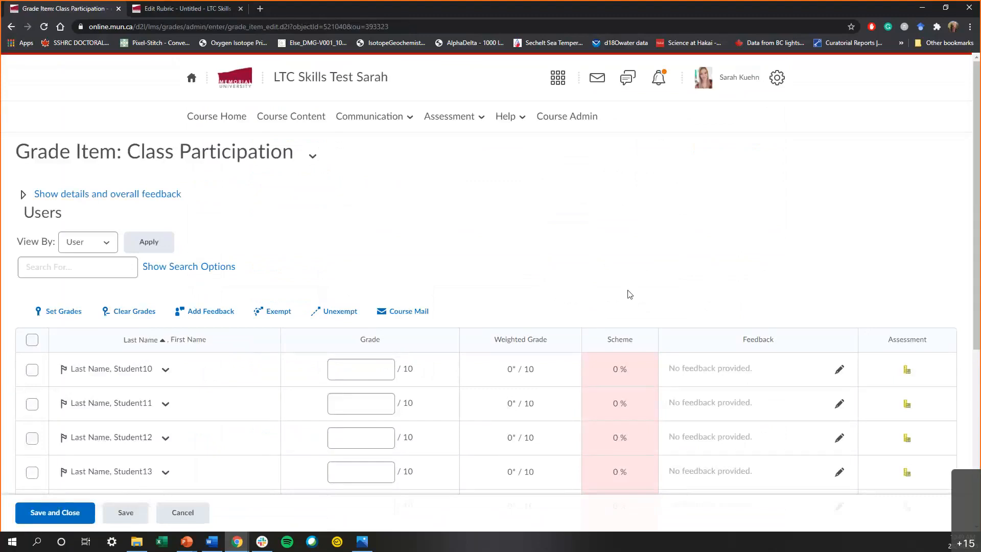
{"action": "scroll", "coordinate": [879, 240], "scroll_direction": "down", "scroll_amount": 1}
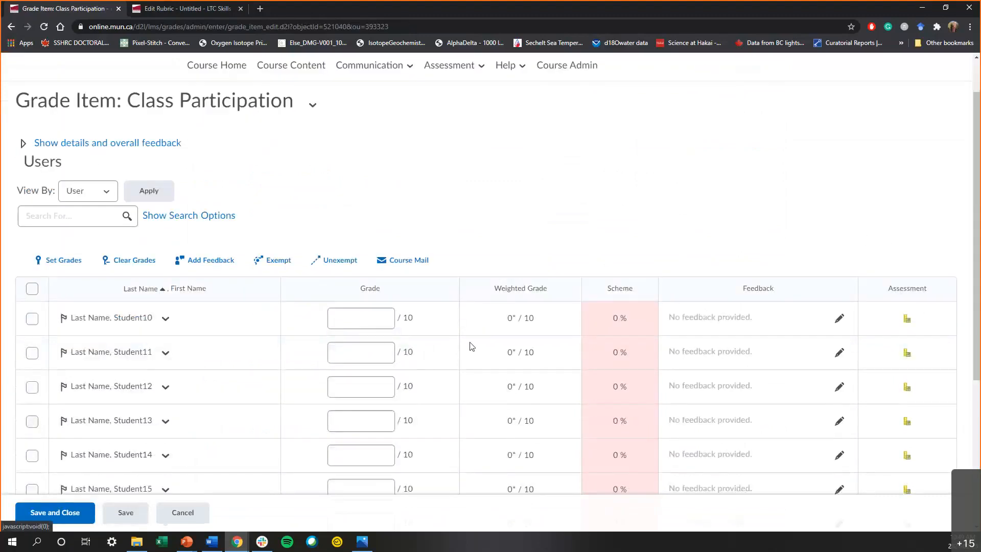
{"action": "left_click", "coordinate": [907, 318]}
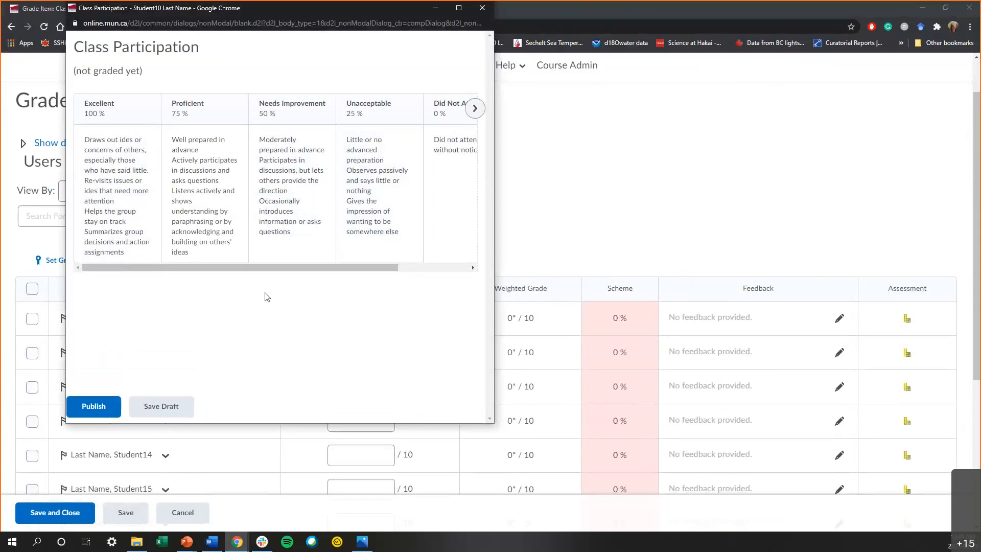
{"action": "left_click", "coordinate": [151, 407]}
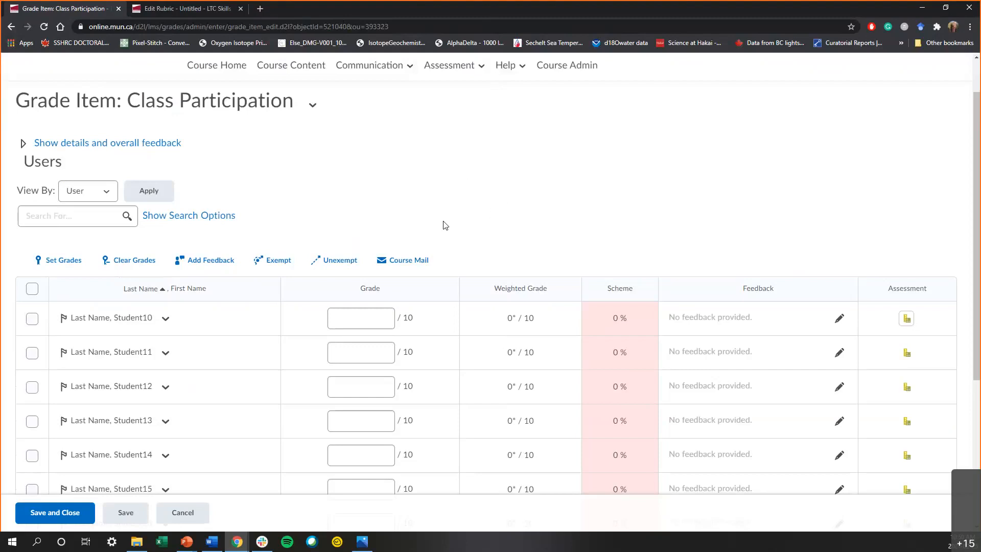
Open Import / Export / Copy Components from the course administration tools, view the course offering search for copying components, and close it
{"action": "scroll", "coordinate": [479, 208], "scroll_direction": "up", "scroll_amount": 1}
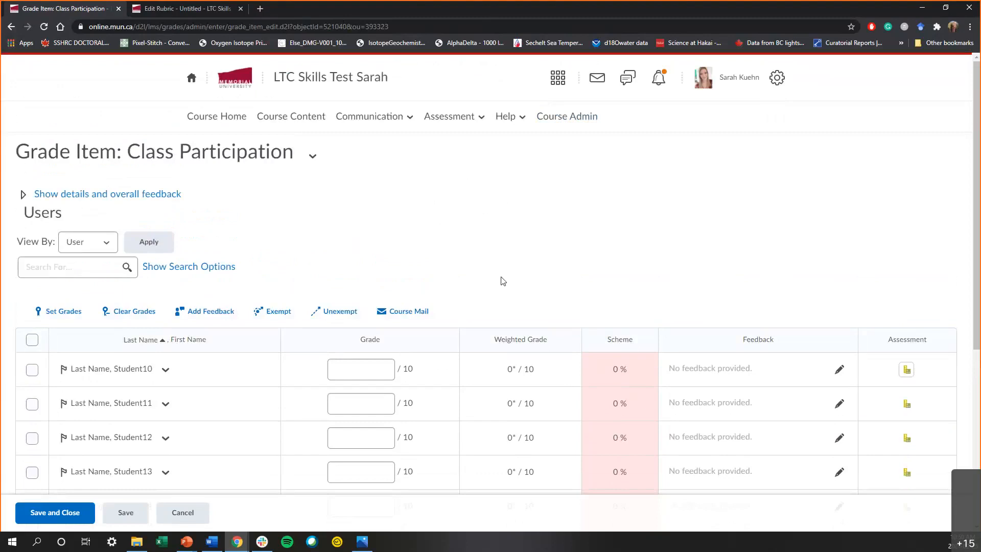
{"action": "left_click", "coordinate": [550, 122]}
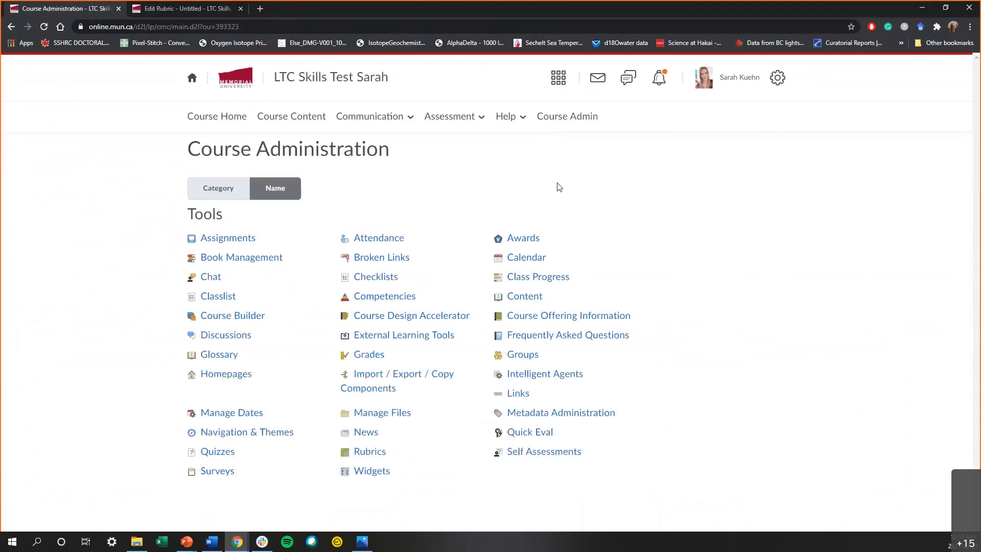
{"action": "left_click", "coordinate": [392, 379]}
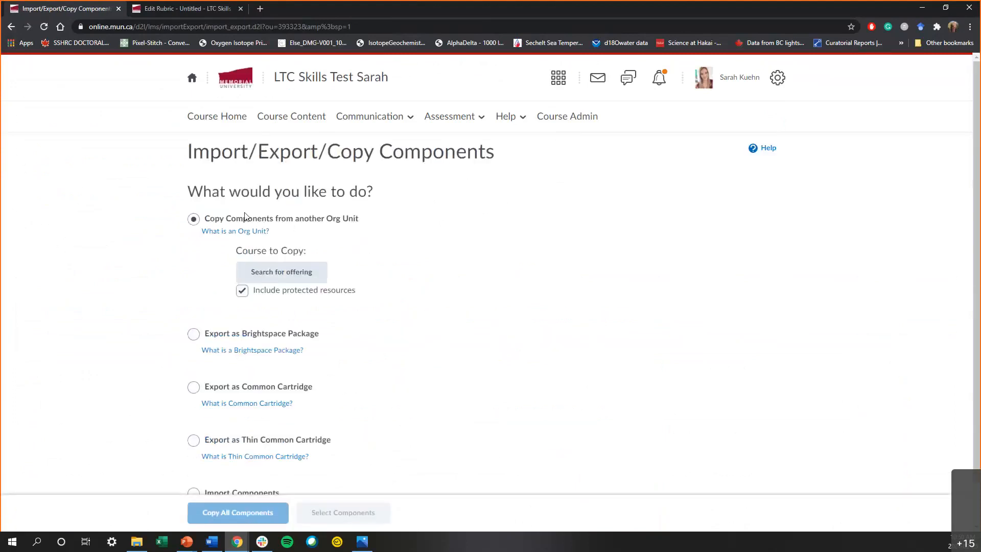
{"action": "left_click", "coordinate": [274, 270]}
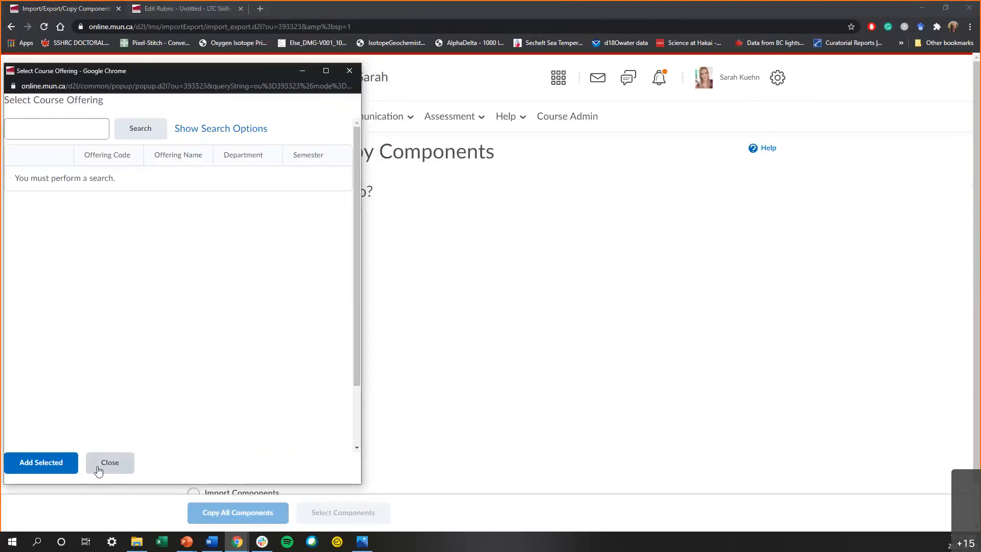
{"action": "left_click", "coordinate": [121, 471]}
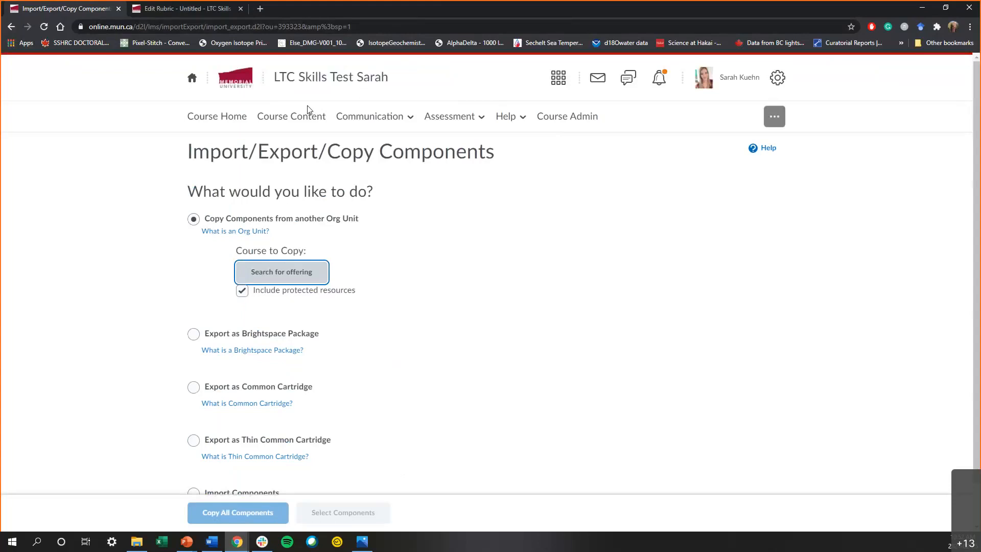
Look over the course home page, and go to the Memorial University homepage to view the Support Centre options
{"action": "left_click", "coordinate": [197, 122]}
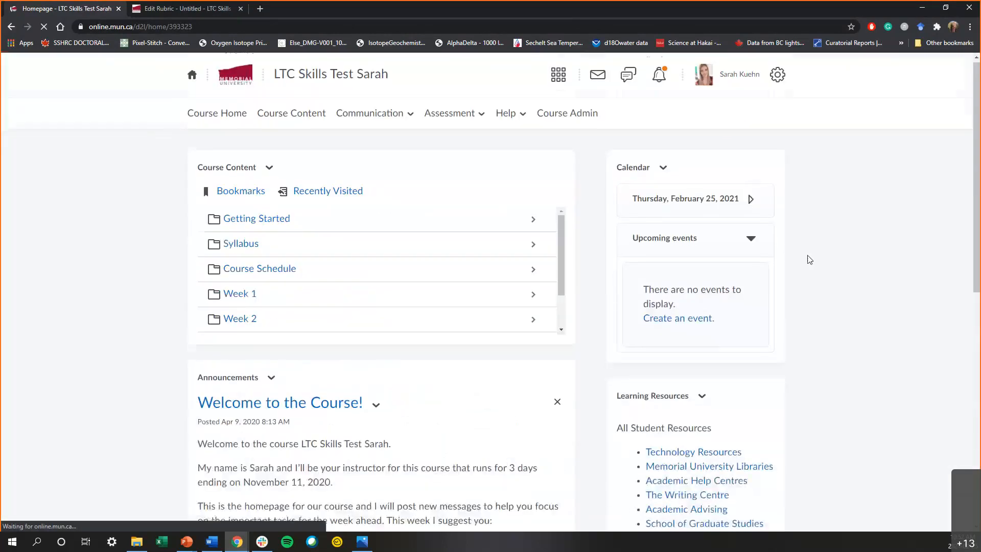
{"action": "scroll", "coordinate": [810, 260], "scroll_direction": "down", "scroll_amount": 7}
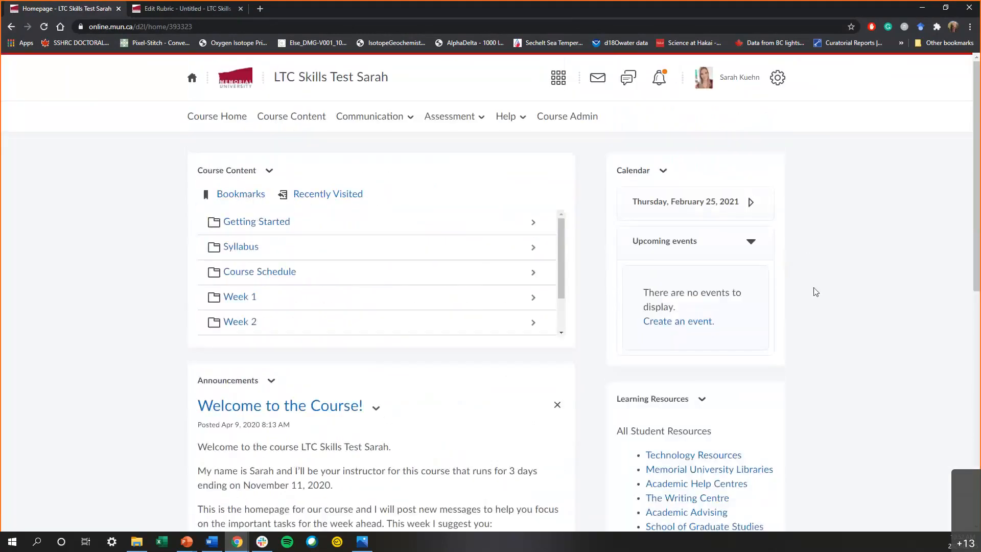
{"action": "scroll", "coordinate": [814, 291], "scroll_direction": "down", "scroll_amount": 1}
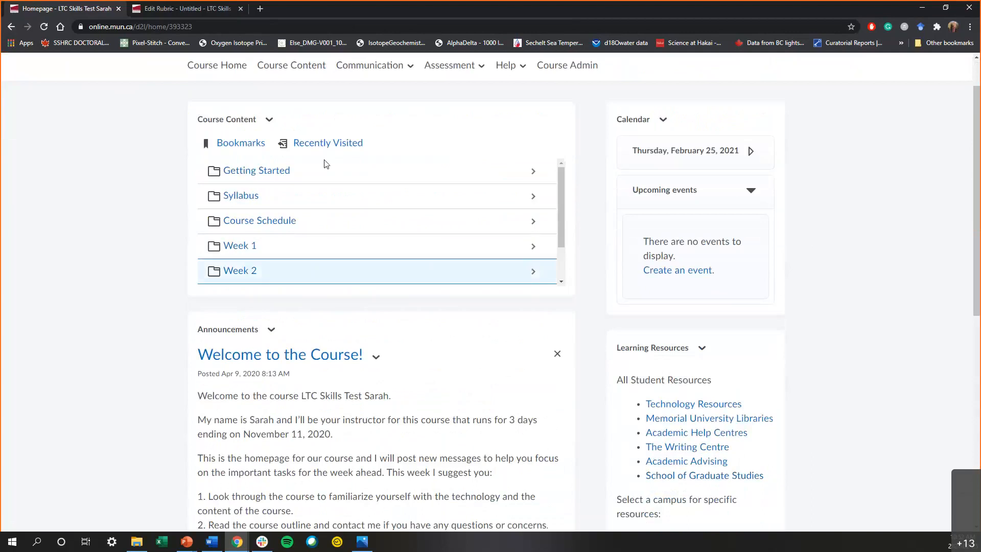
{"action": "scroll", "coordinate": [324, 162], "scroll_direction": "up", "scroll_amount": 1}
{"action": "left_click", "coordinate": [192, 81]}
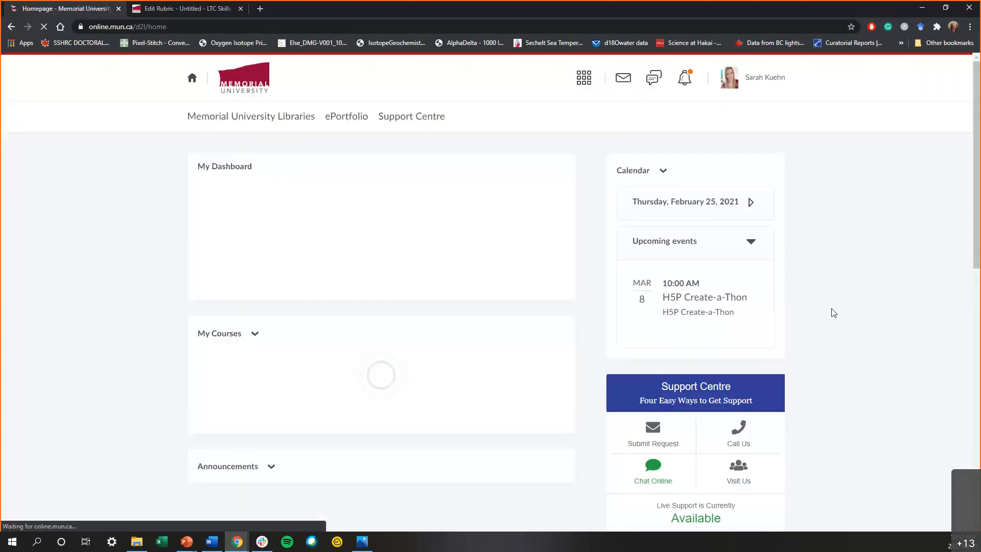
{"action": "scroll", "coordinate": [812, 299], "scroll_direction": "down", "scroll_amount": 2}
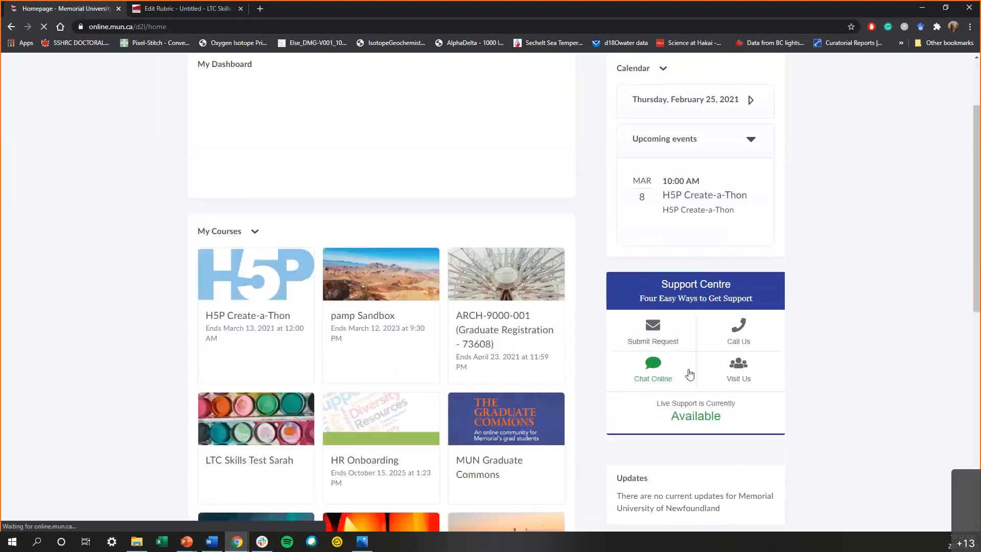
{"action": "scroll", "coordinate": [852, 280], "scroll_direction": "up", "scroll_amount": 2}
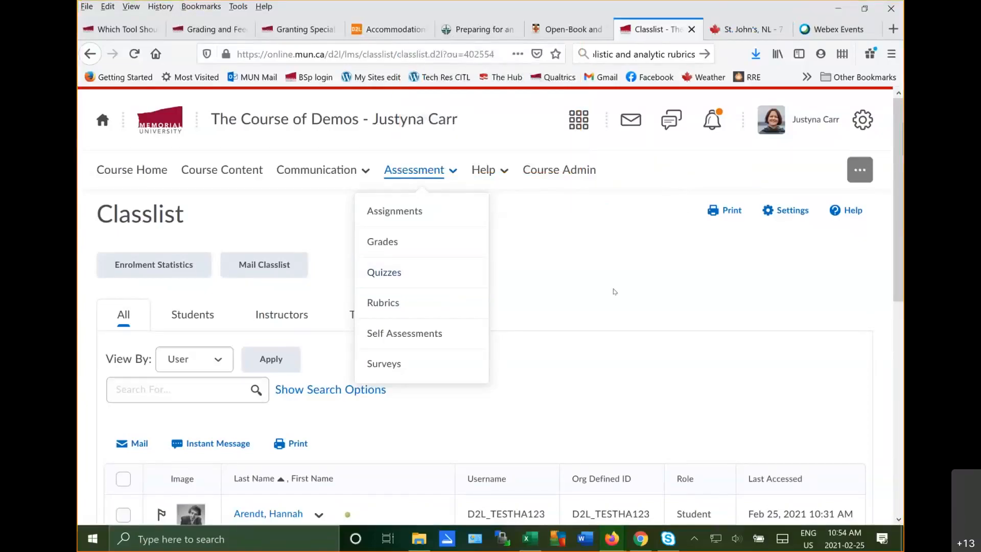
Dismiss the assessment options on the Classlist page and switch to the Chrome window with the student's view of Assignments Folders
{"action": "left_click", "coordinate": [591, 237]}
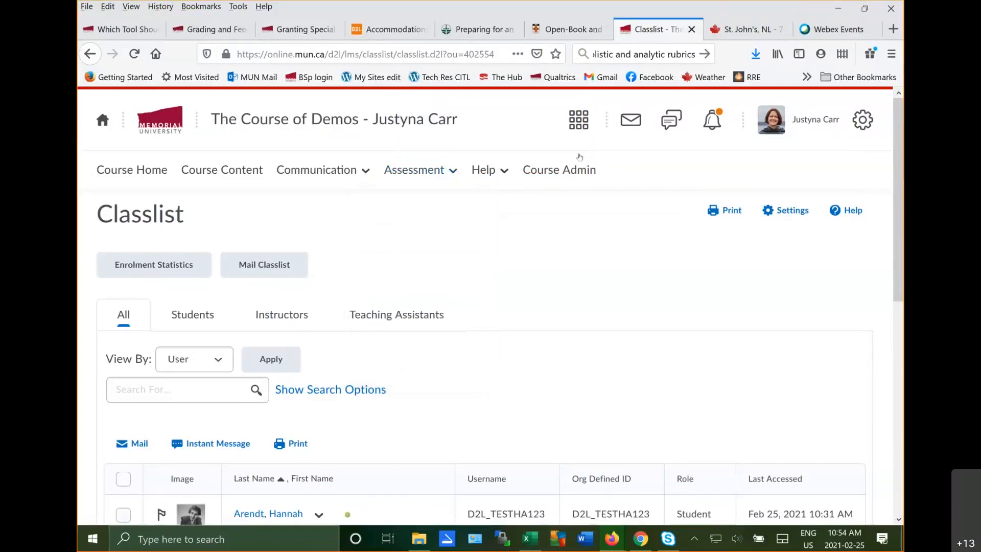
{"action": "left_click", "coordinate": [641, 539]}
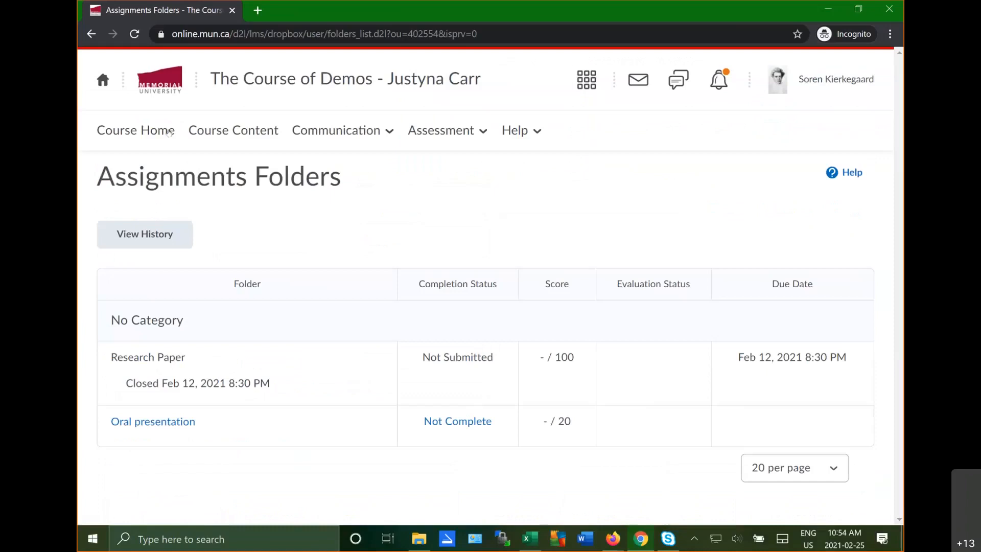
Go to the course home page in the student's view and look over its content, announcements and calendar
{"action": "left_click", "coordinate": [169, 133]}
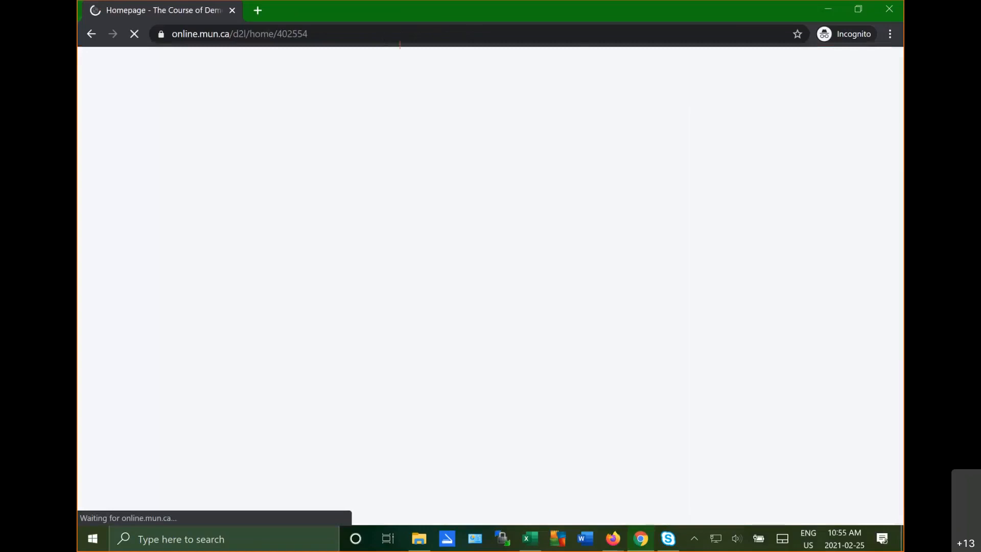
{"action": "mouse_move", "coordinate": [443, 10]}
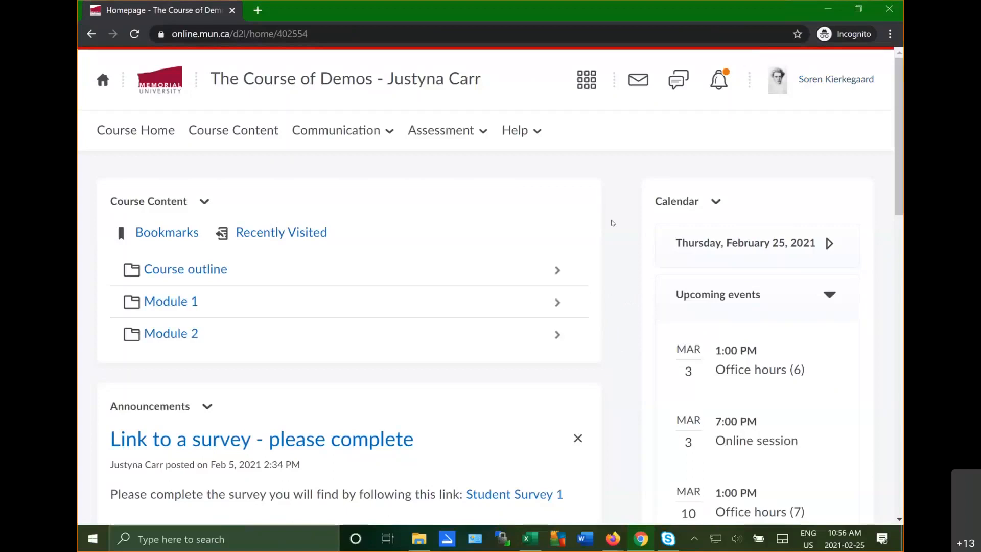
{"action": "scroll", "coordinate": [610, 221], "scroll_direction": "down", "scroll_amount": 6}
{"action": "scroll", "coordinate": [608, 224], "scroll_direction": "up", "scroll_amount": 6}
Open the course's Discussions list and go to the Module 3 questions topic in the Modules 1-3 Forum
{"action": "left_click", "coordinate": [390, 132]}
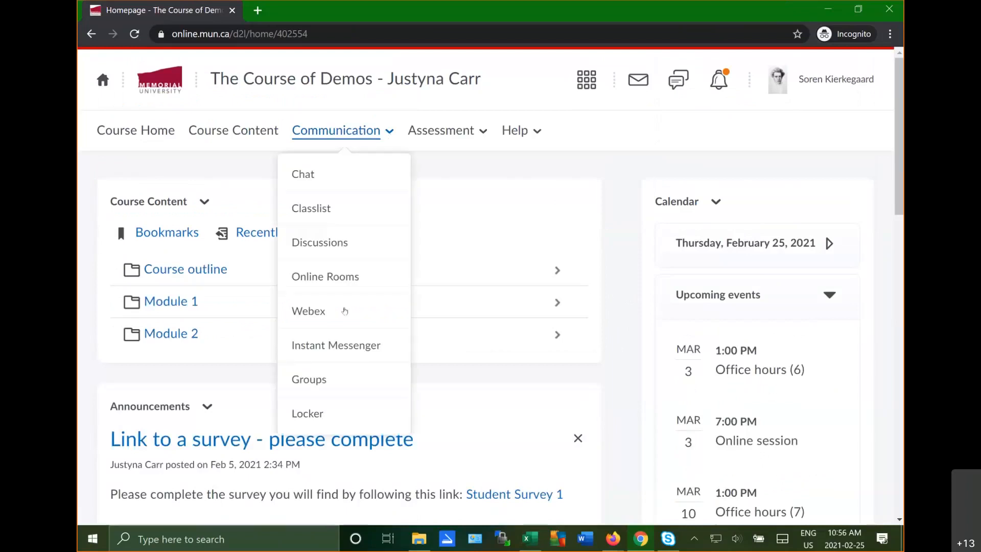
{"action": "left_click", "coordinate": [317, 247]}
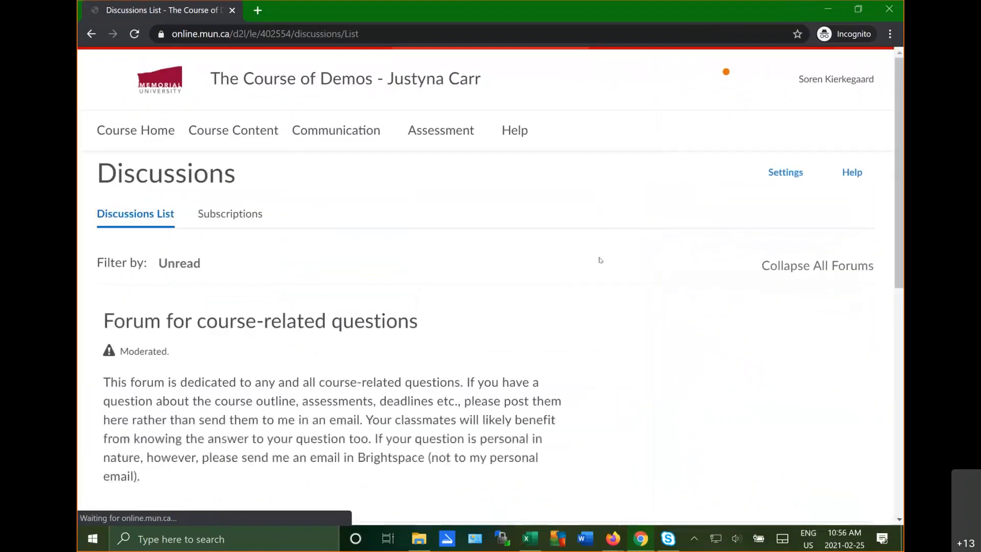
{"action": "scroll", "coordinate": [601, 260], "scroll_direction": "down", "scroll_amount": 3}
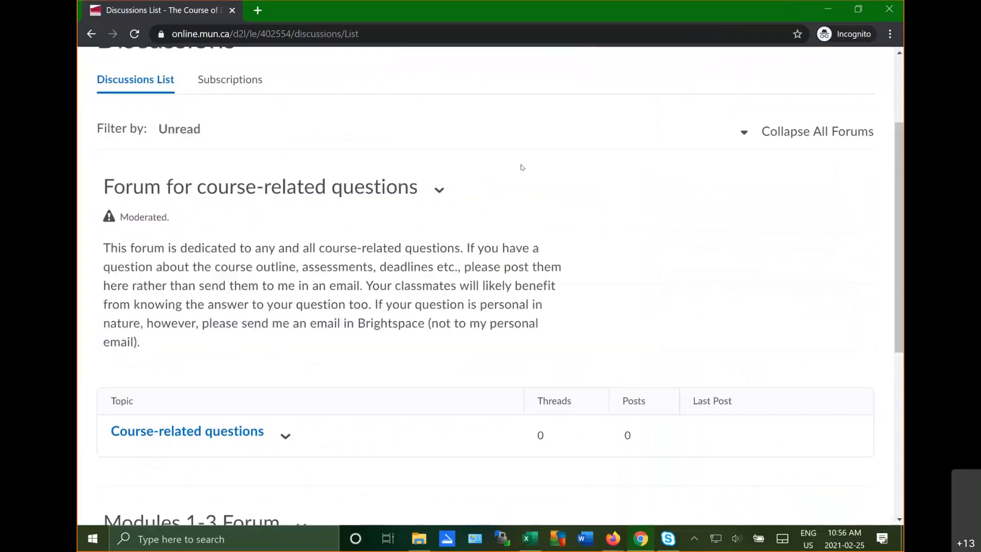
{"action": "scroll", "coordinate": [541, 186], "scroll_direction": "down", "scroll_amount": 1}
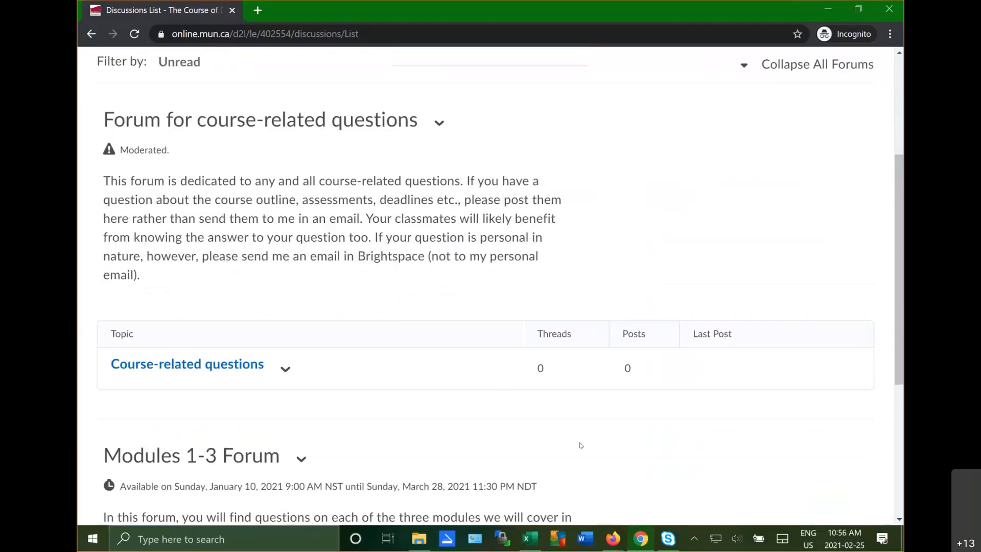
{"action": "scroll", "coordinate": [588, 449], "scroll_direction": "down", "scroll_amount": 4}
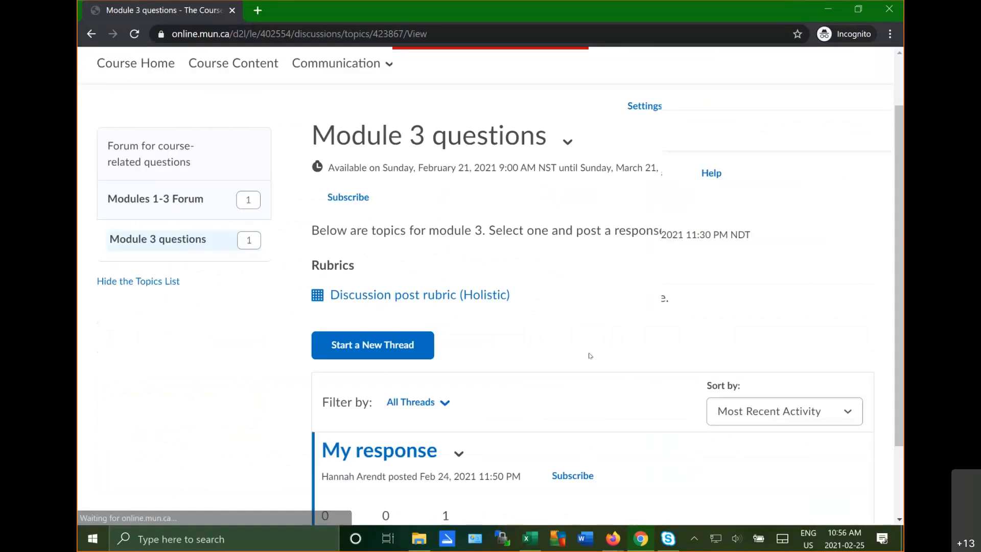
View the Discussion post rubric (Holistic) attached to the Module 3 questions topic, close it, and look over the topic's posted thread
{"action": "scroll", "coordinate": [618, 392], "scroll_direction": "down", "scroll_amount": 3}
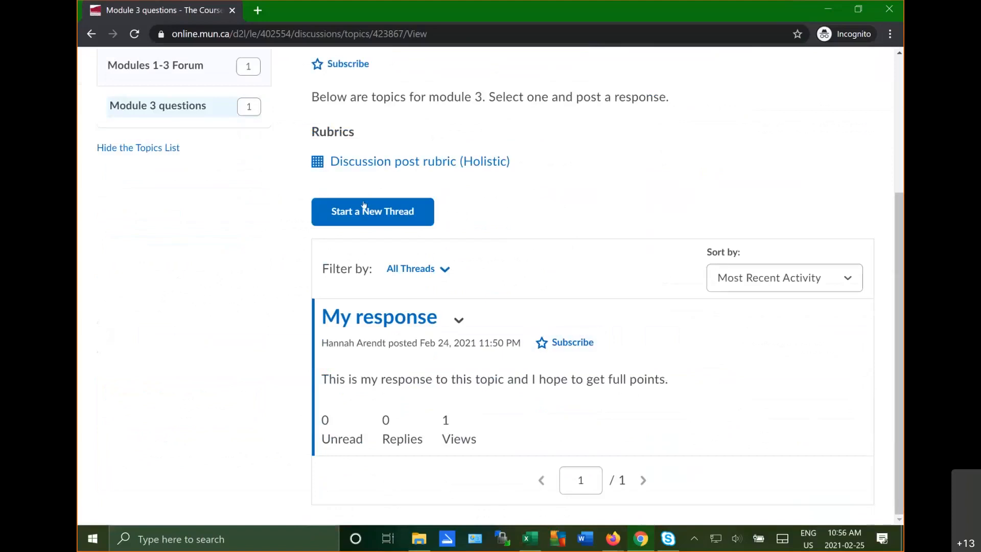
{"action": "scroll", "coordinate": [640, 251], "scroll_direction": "up", "scroll_amount": 5}
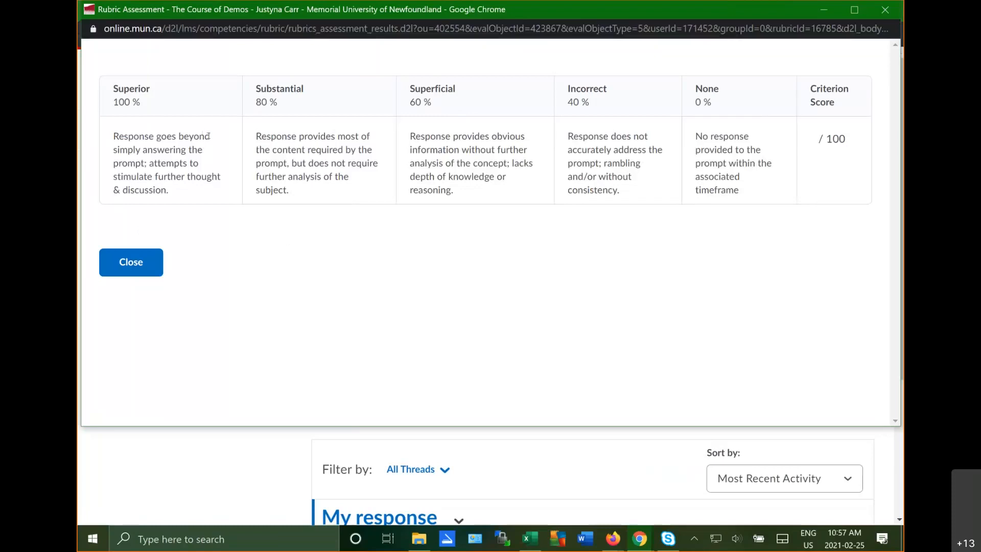
{"action": "left_click", "coordinate": [136, 263]}
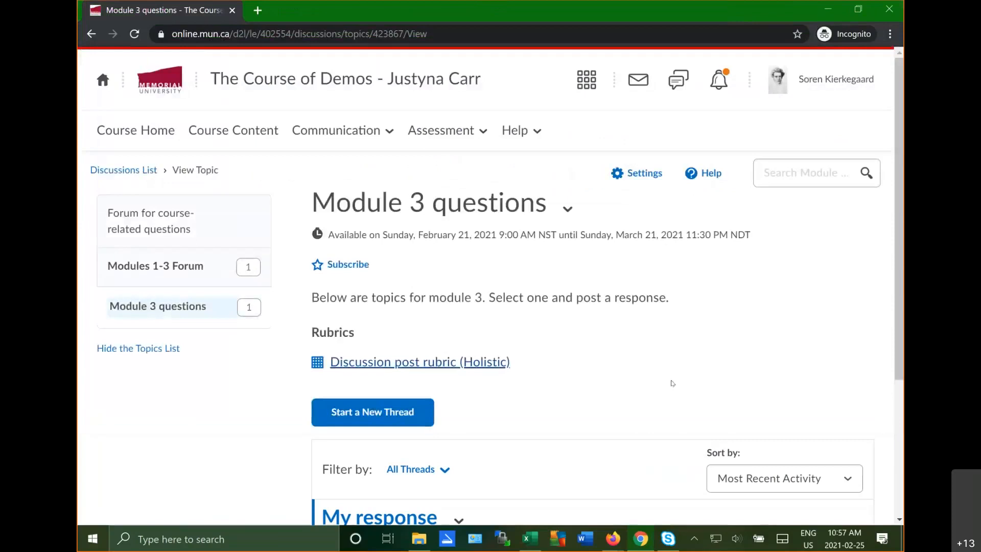
{"action": "scroll", "coordinate": [672, 383], "scroll_direction": "down", "scroll_amount": 2}
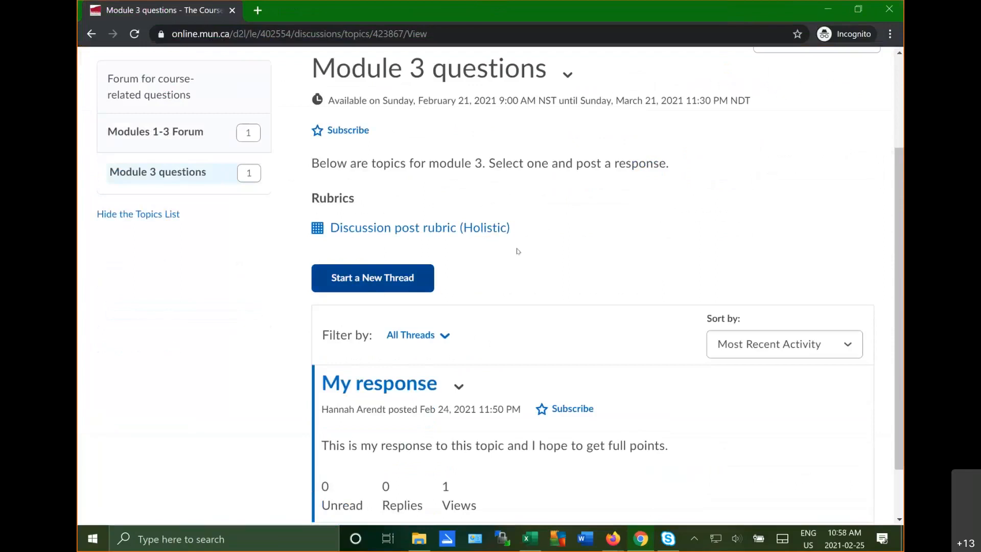
{"action": "scroll", "coordinate": [518, 251], "scroll_direction": "down", "scroll_amount": 1}
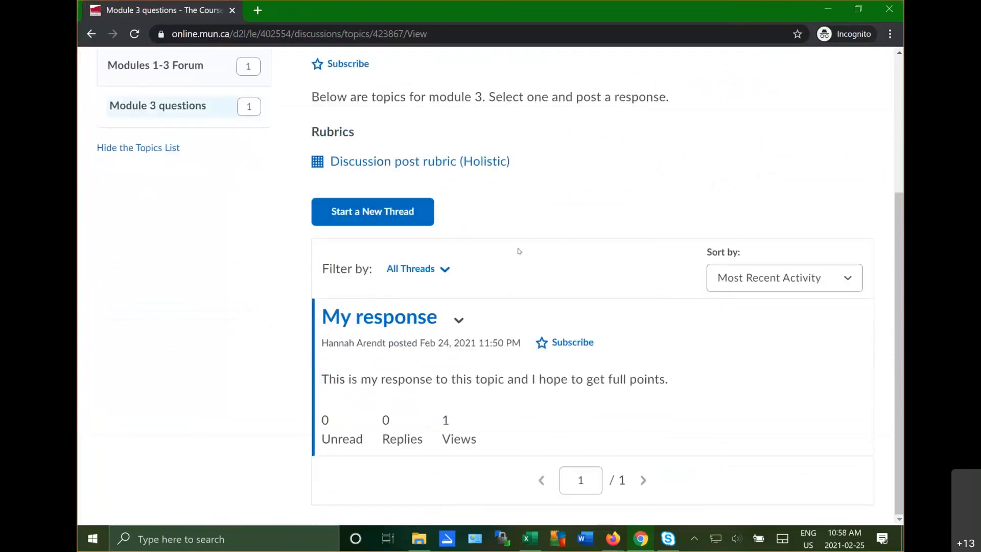
{"action": "scroll", "coordinate": [518, 251], "scroll_direction": "up", "scroll_amount": 3}
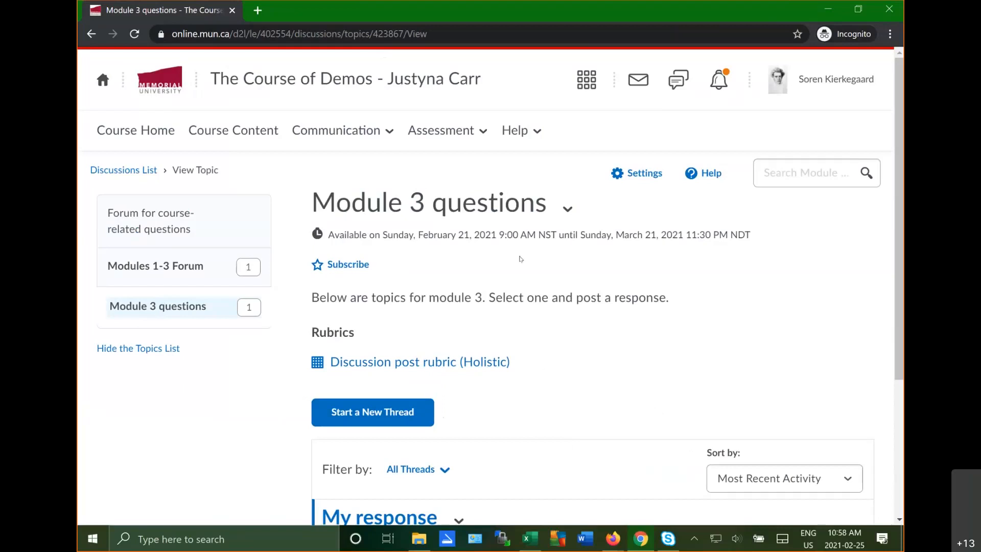
{"action": "left_click", "coordinate": [482, 134]}
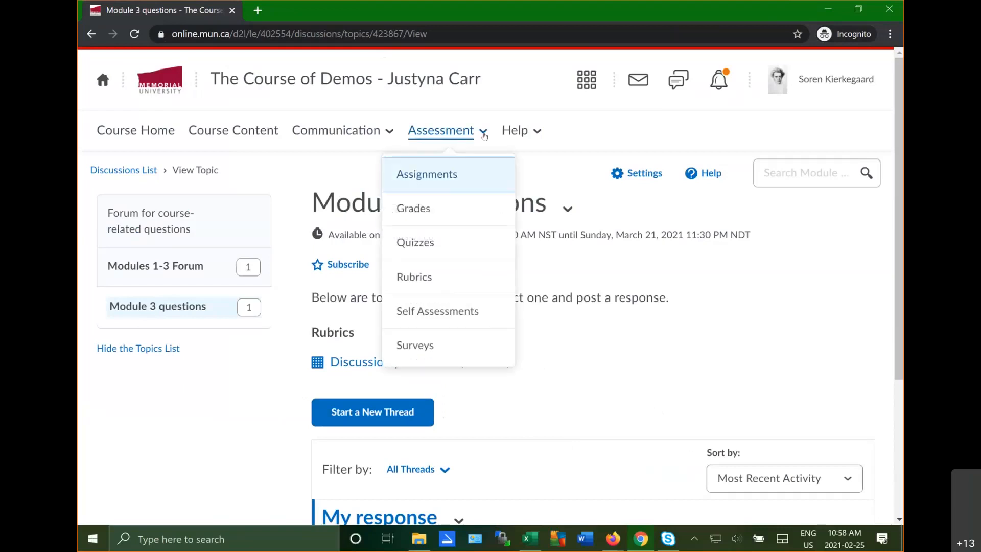
{"action": "left_click", "coordinate": [601, 380]}
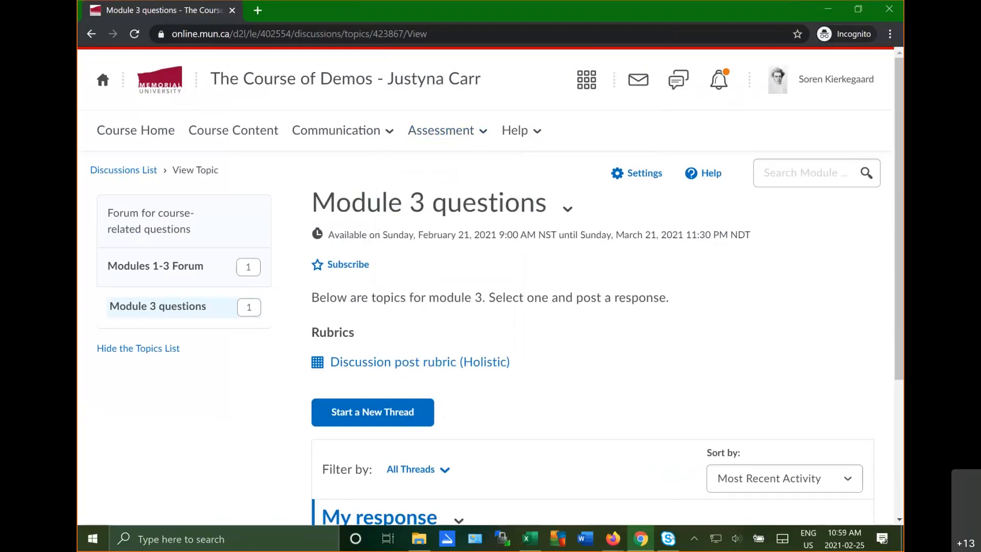
{"action": "mouse_move", "coordinate": [613, 539]}
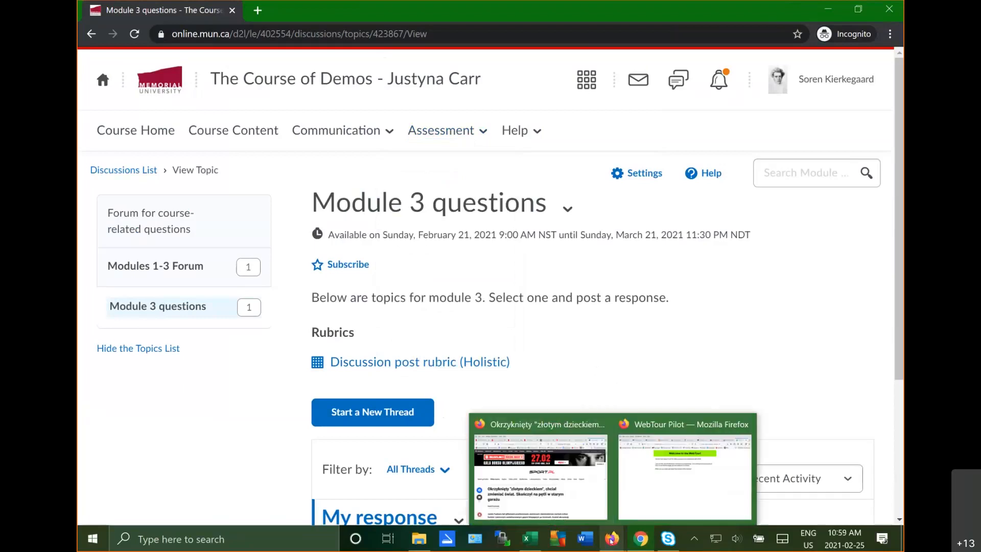
{"action": "left_click", "coordinate": [693, 539]}
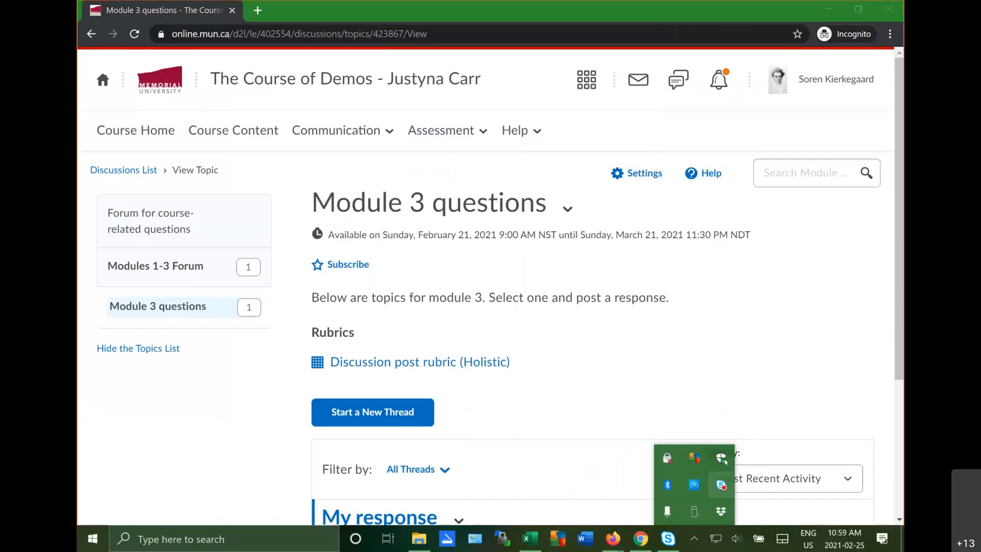
{"action": "left_click", "coordinate": [671, 110]}
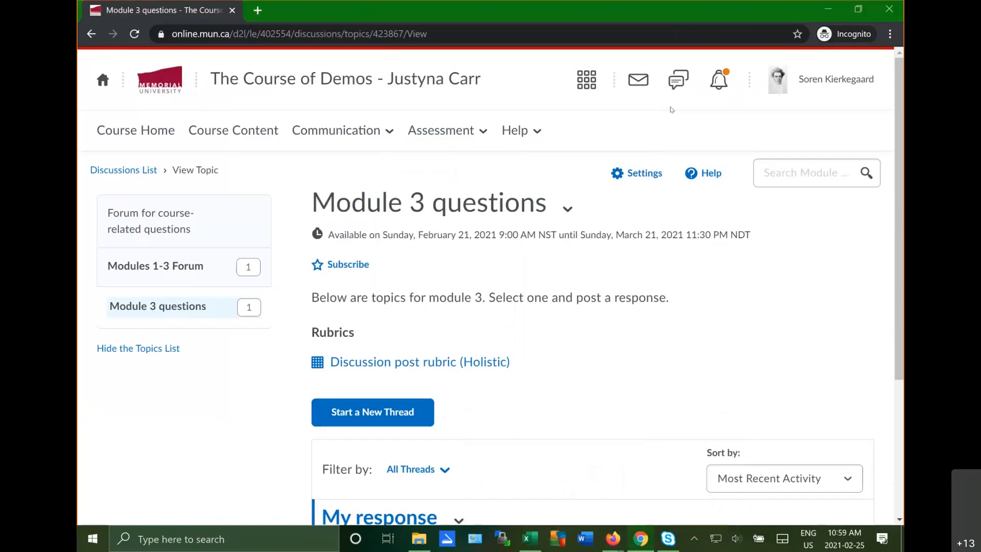